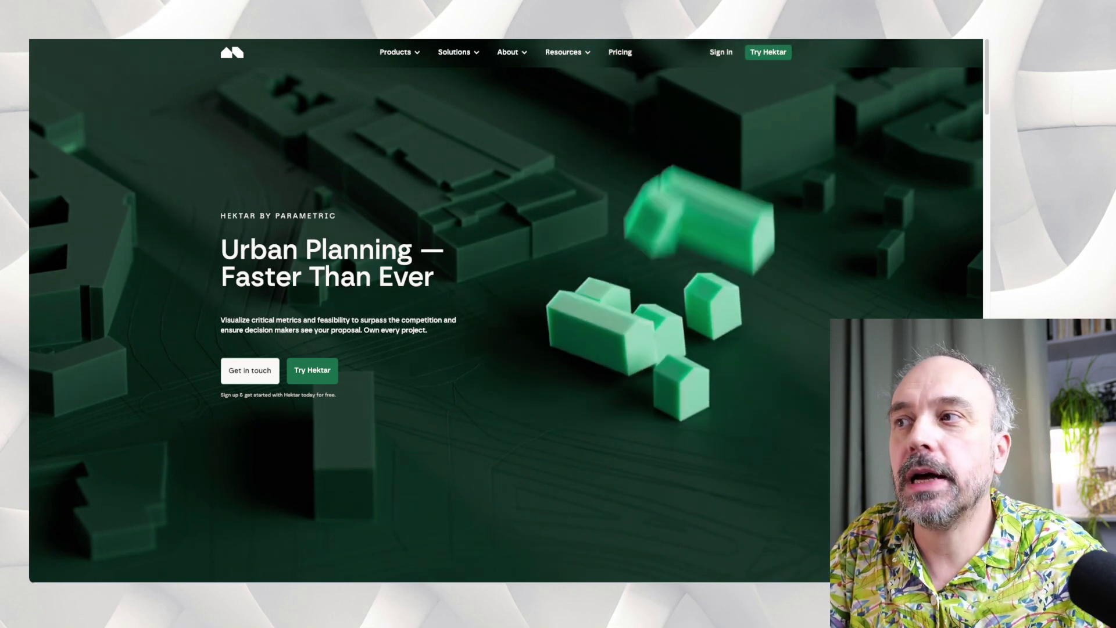
Step: Look through the Hektar product page, including its workflow, customer story and target-group sections
scroll(191, 499, down, 3)
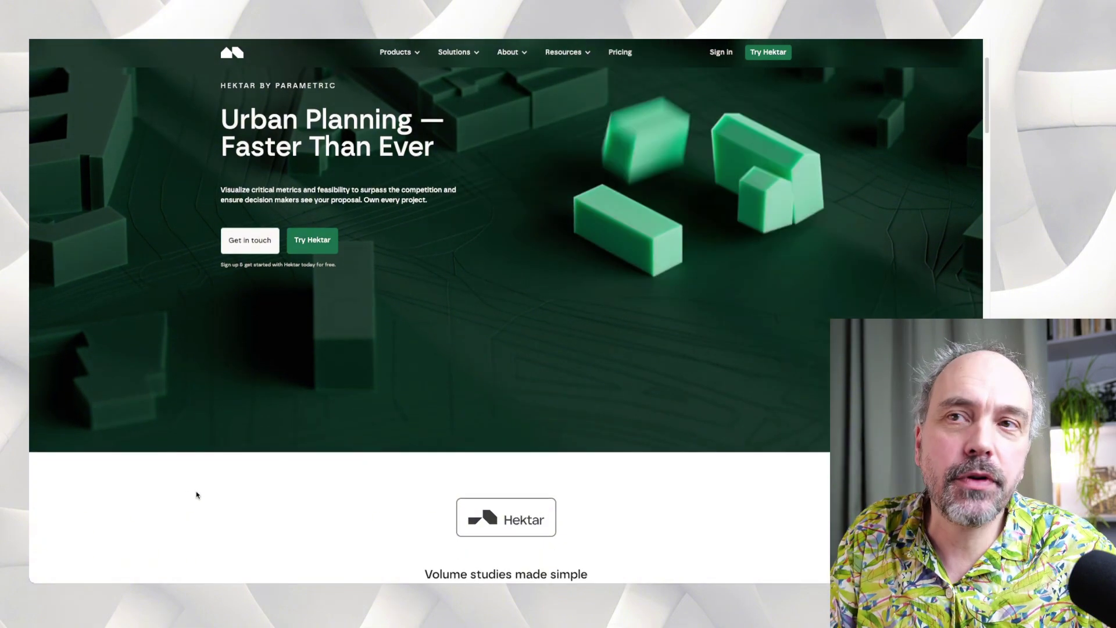
scroll(196, 495, down, 10)
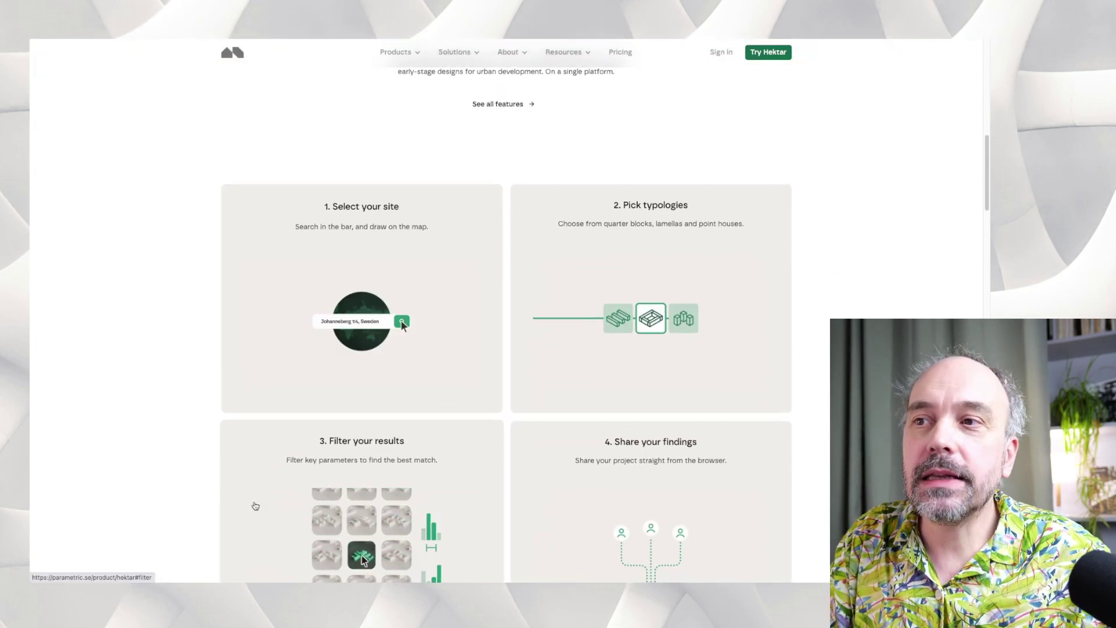
scroll(255, 506, down, 12)
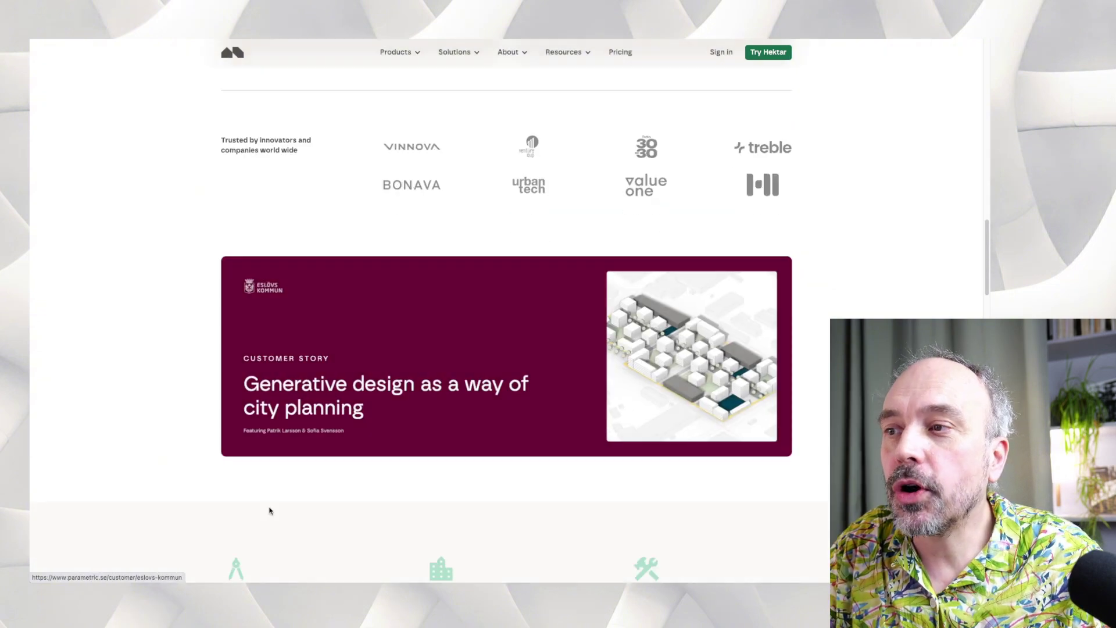
scroll(270, 511, down, 2)
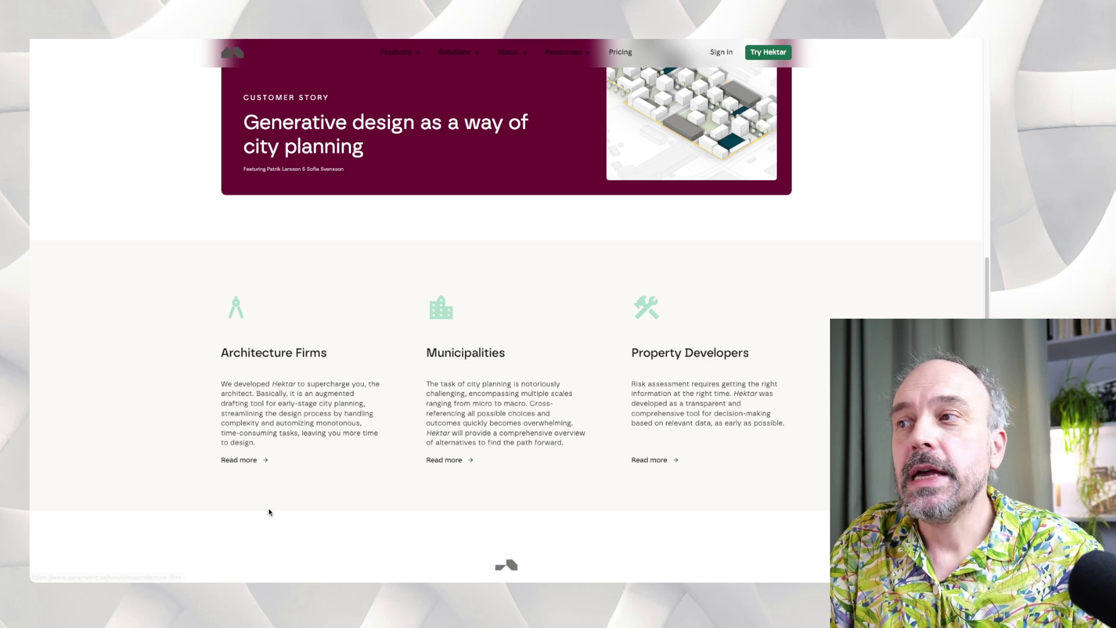
scroll(321, 493, up, 6)
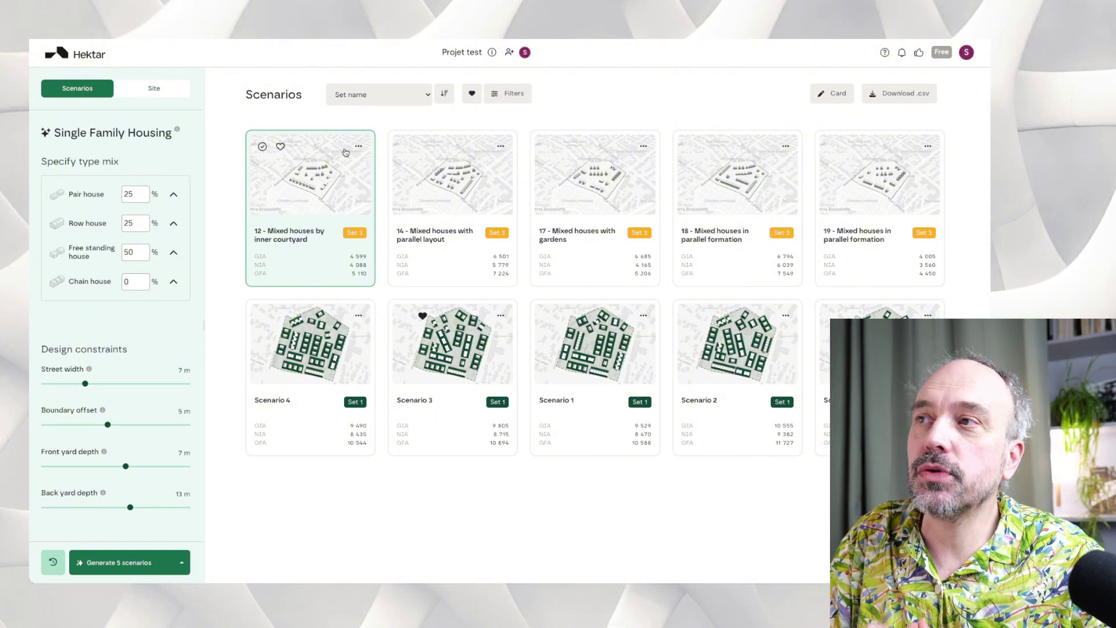
Step: Go to the project overview and open Scenario 8 of the Bojiman extension project
click(91, 58)
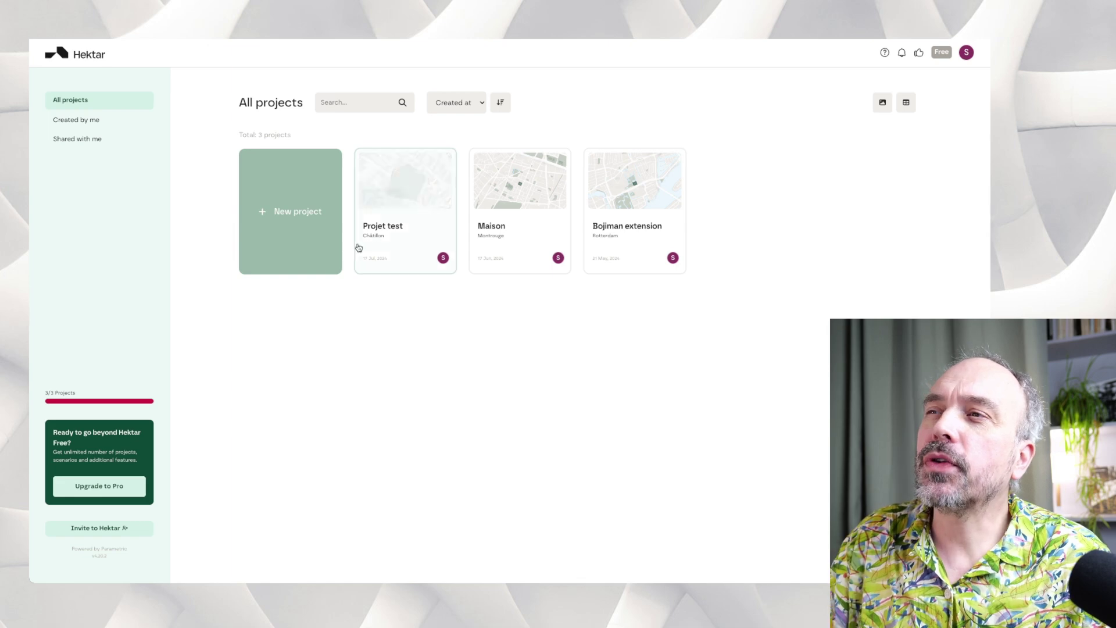
click(661, 200)
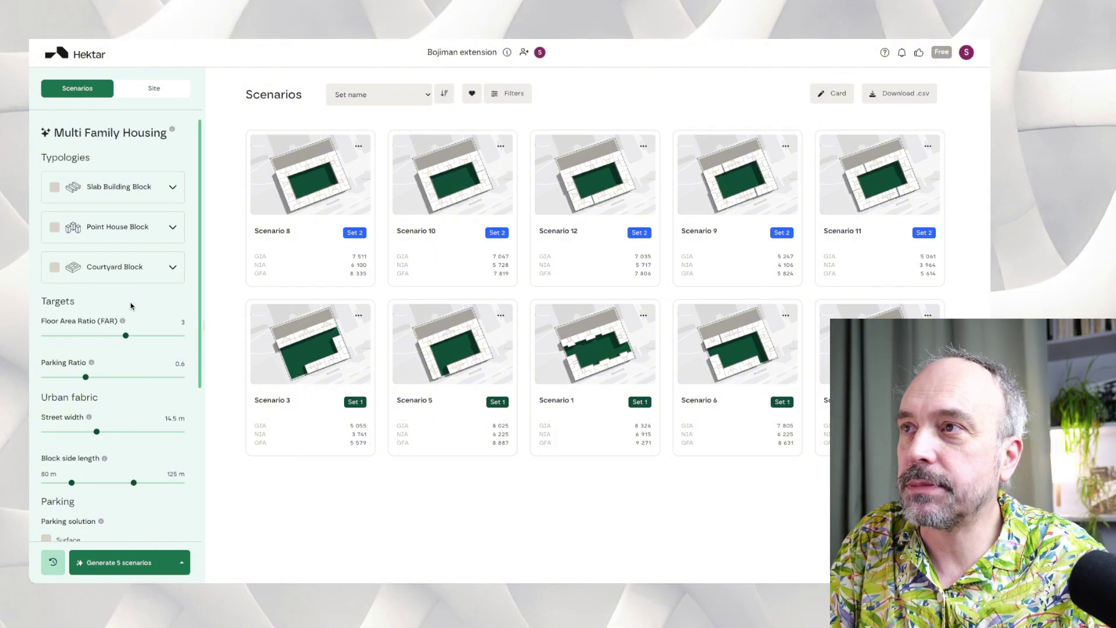
click(336, 235)
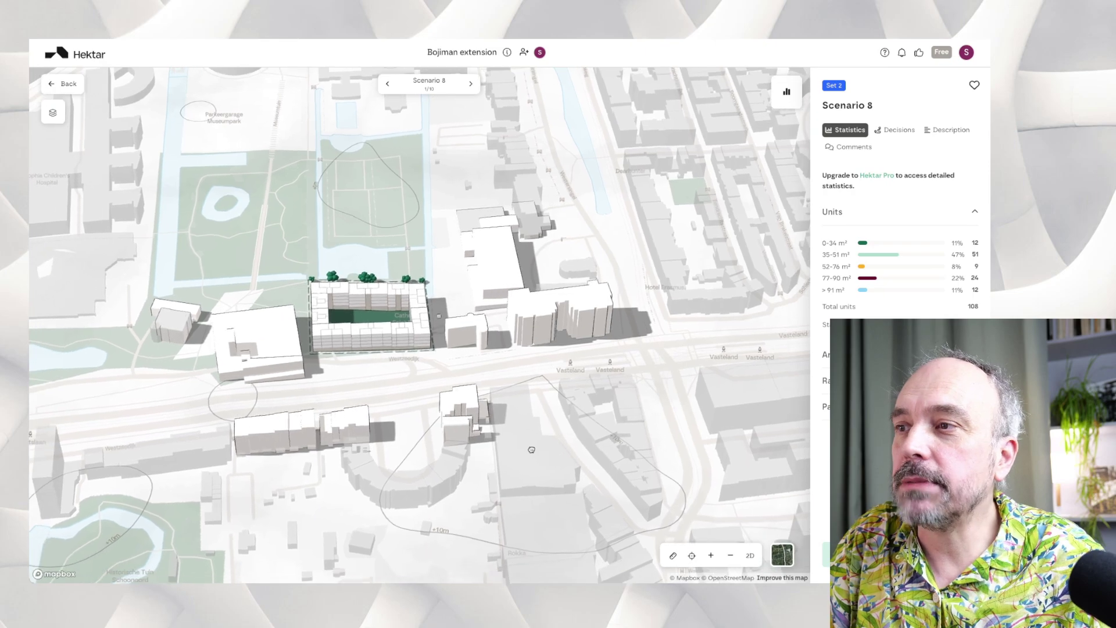
Step: Examine the courtyard building of Scenario 8 and its surroundings in 3D from several sides and up close
drag(297, 386, 368, 350)
scroll(418, 346, up, 2)
scroll(418, 346, up, 5)
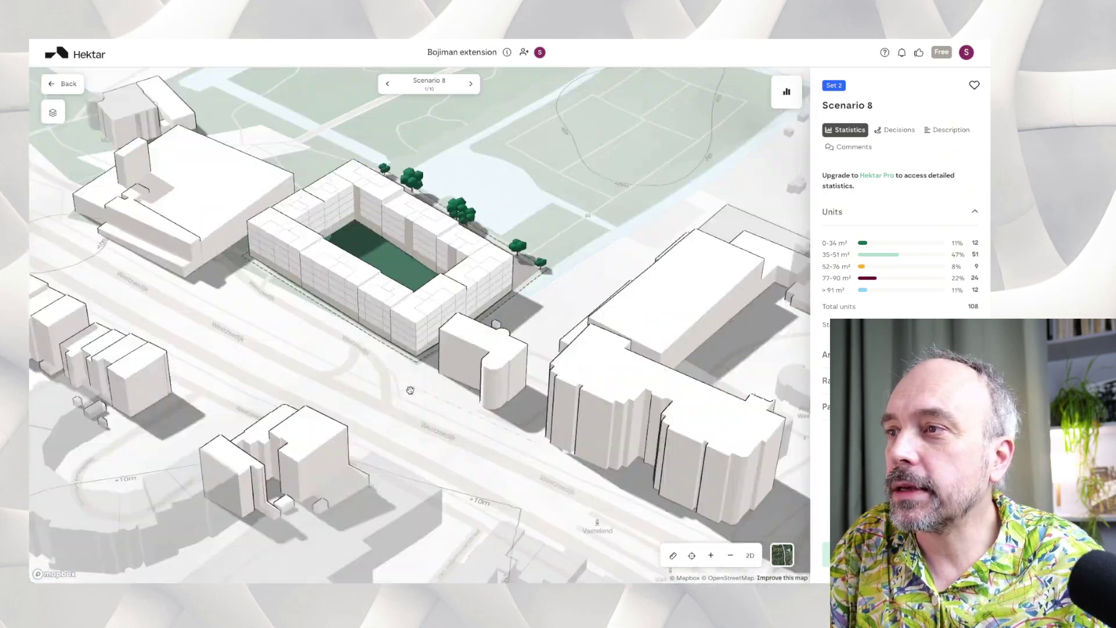
drag(410, 390, 403, 384)
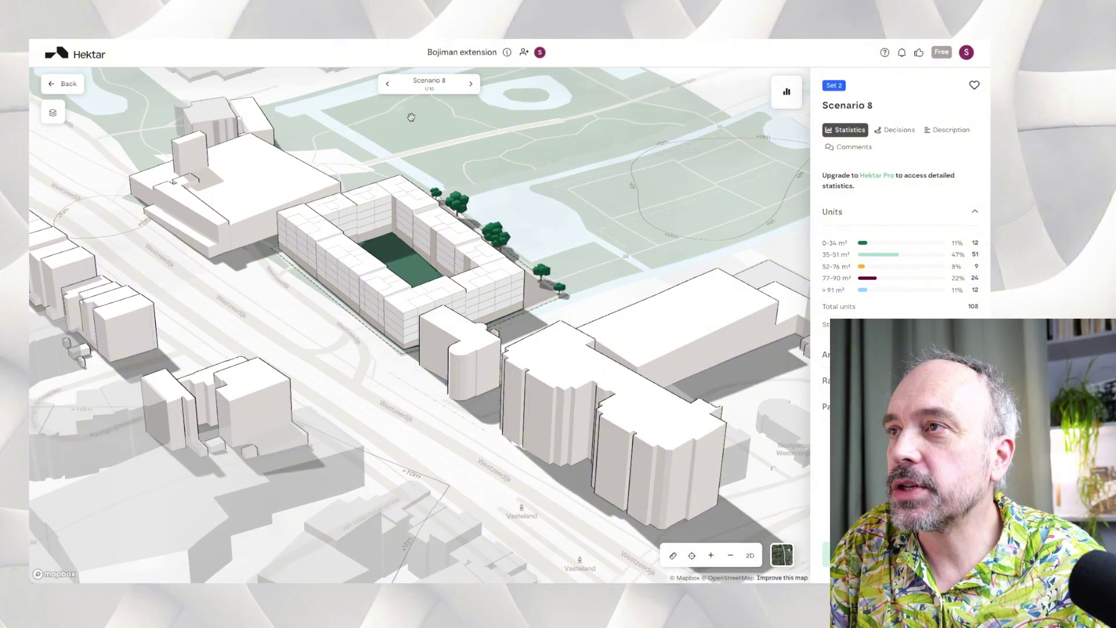
drag(380, 176, 224, 323)
drag(289, 340, 366, 361)
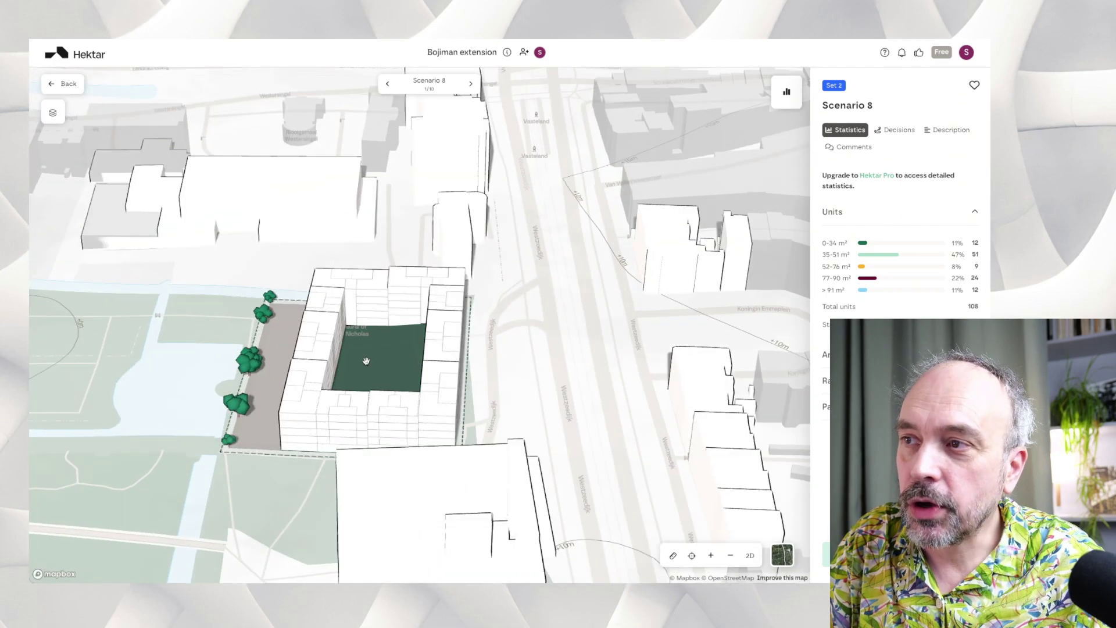
scroll(320, 400, up, 5)
drag(323, 413, 413, 403)
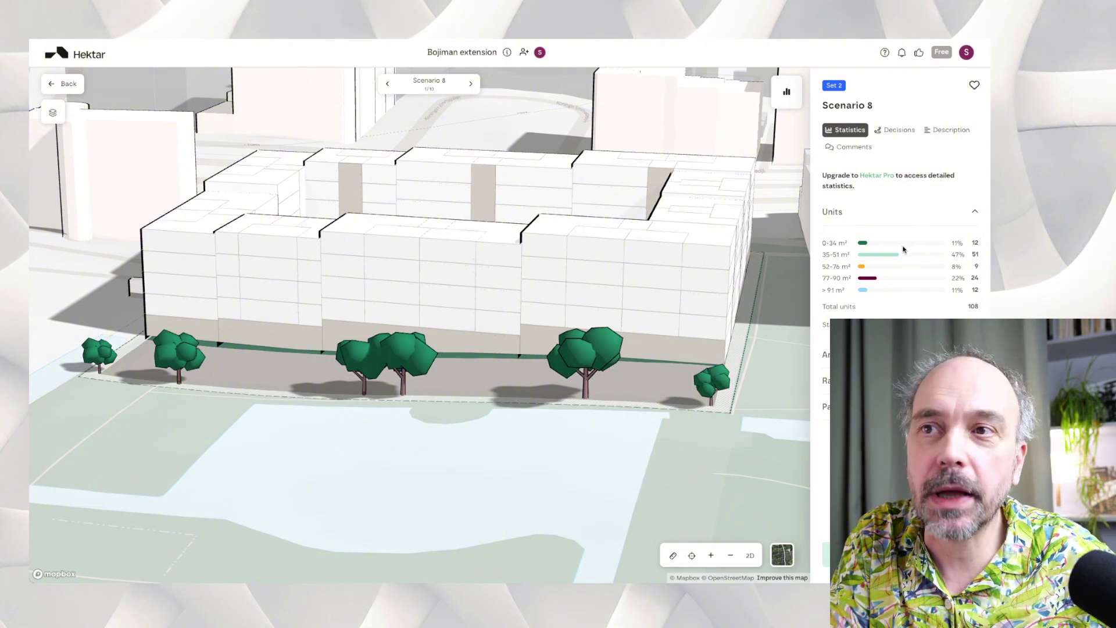
Step: Read through the unit, area and ratio statistics of Scenario 8 and return to the scenario list
scroll(980, 227, down, 1)
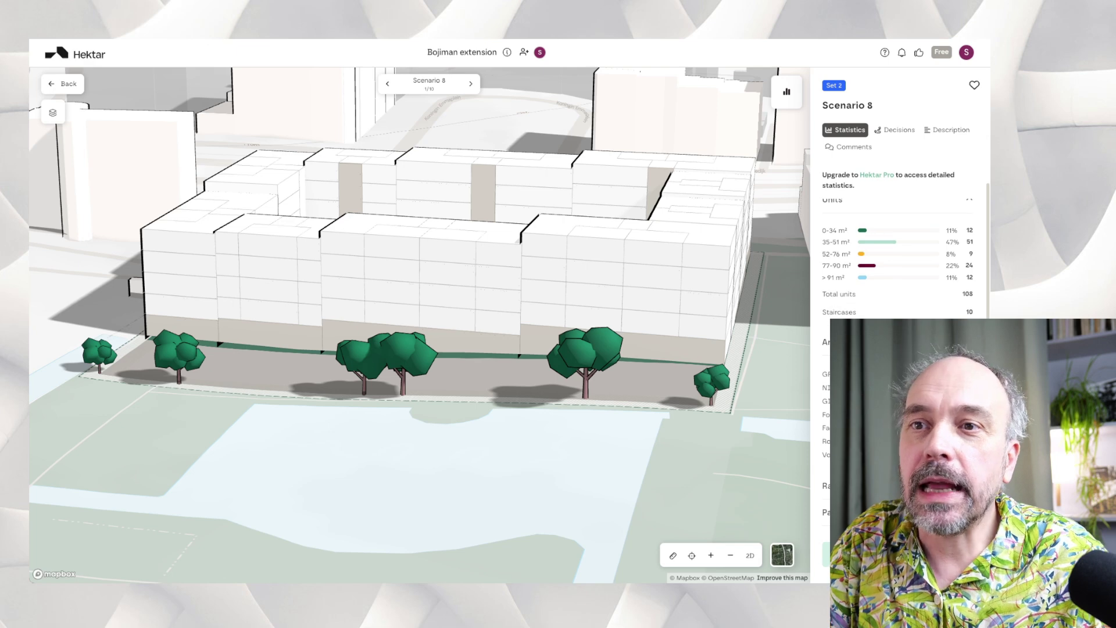
scroll(898, 245, down, 5)
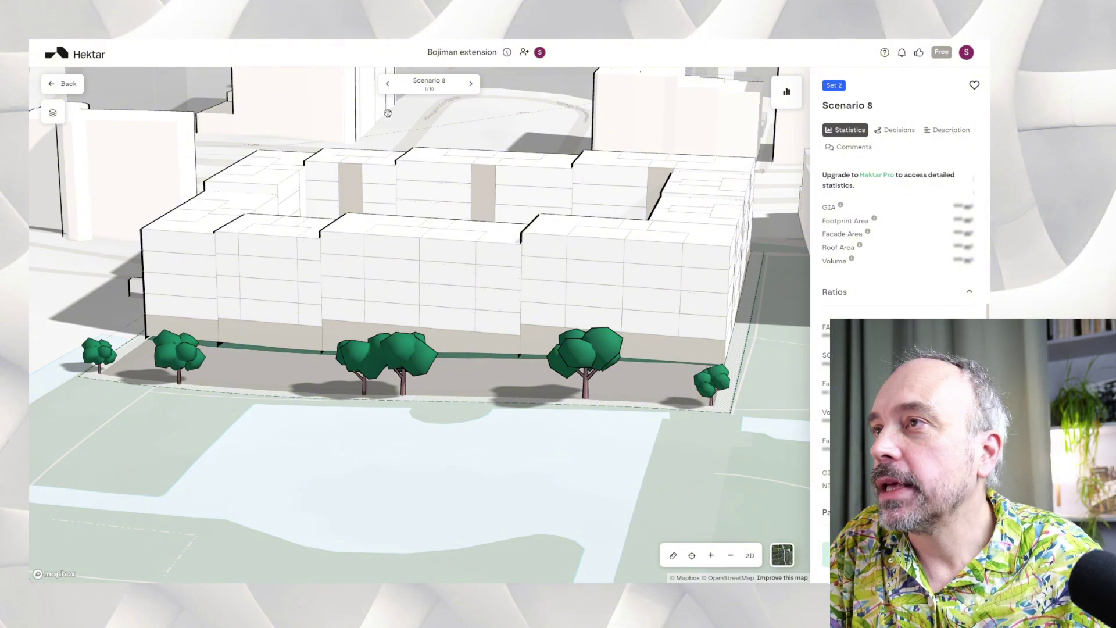
click(79, 83)
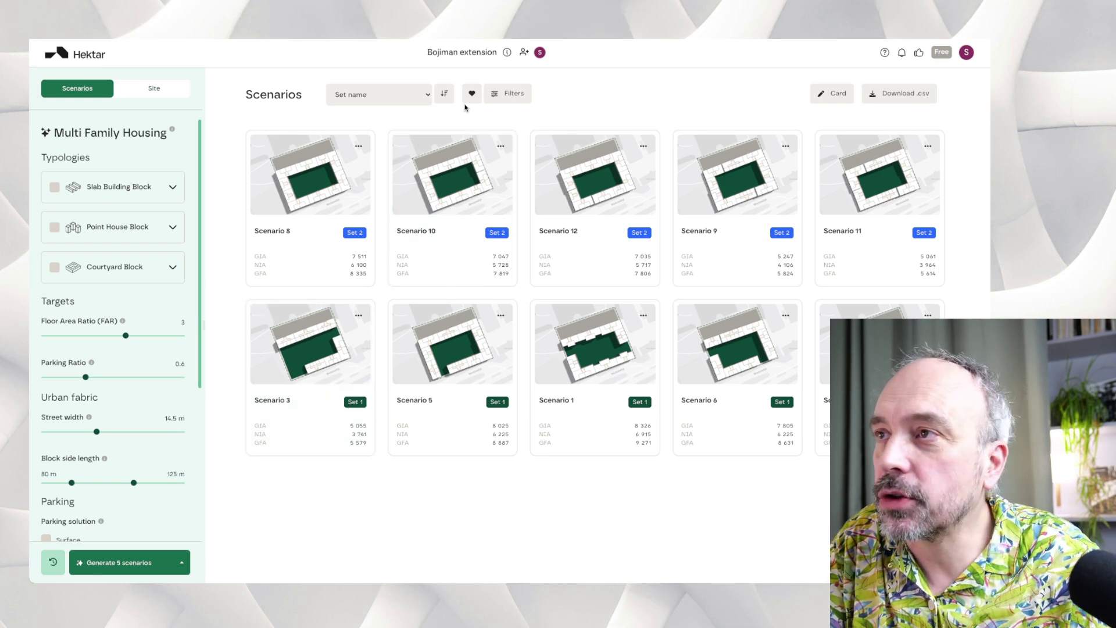
Step: Show the scenario filter charts and expand the Slab Building Block settings to review the design parameters
click(514, 95)
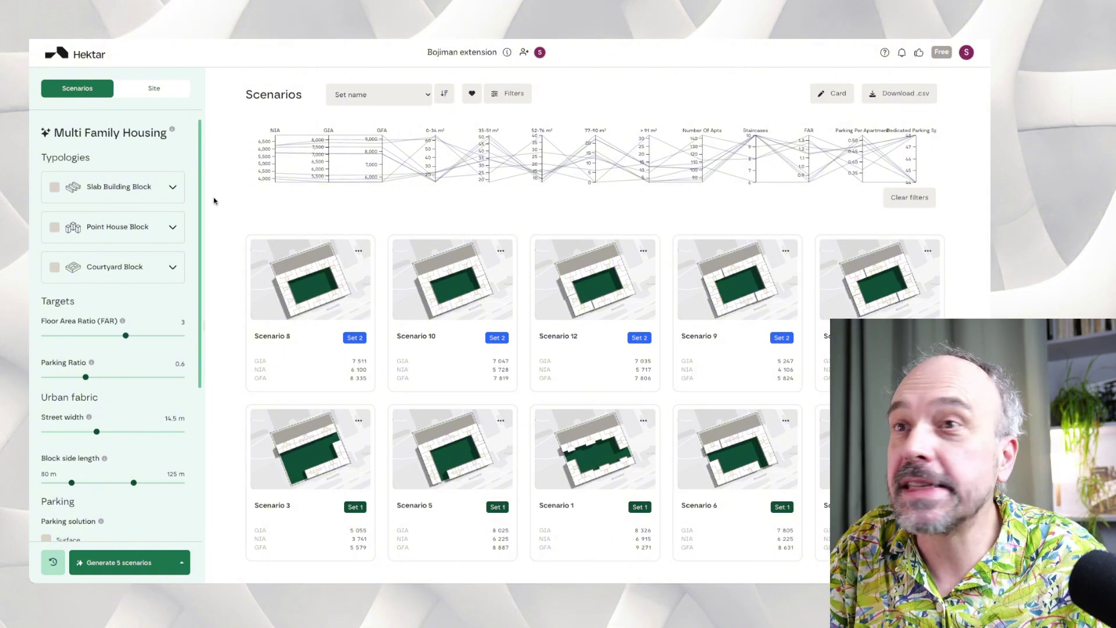
scroll(170, 190, down, 1)
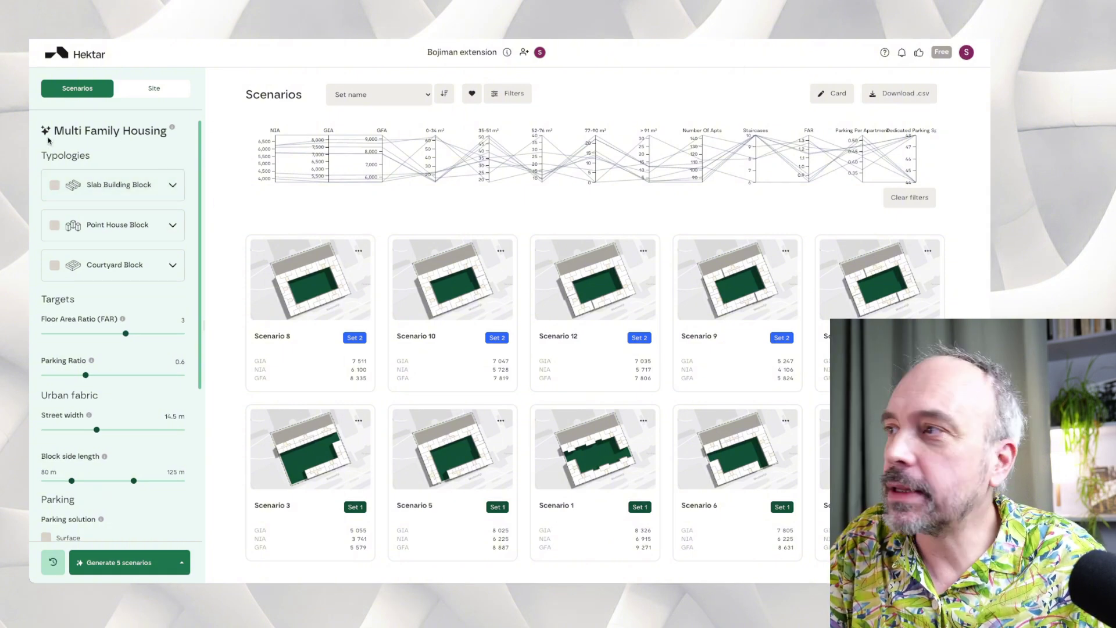
click(167, 183)
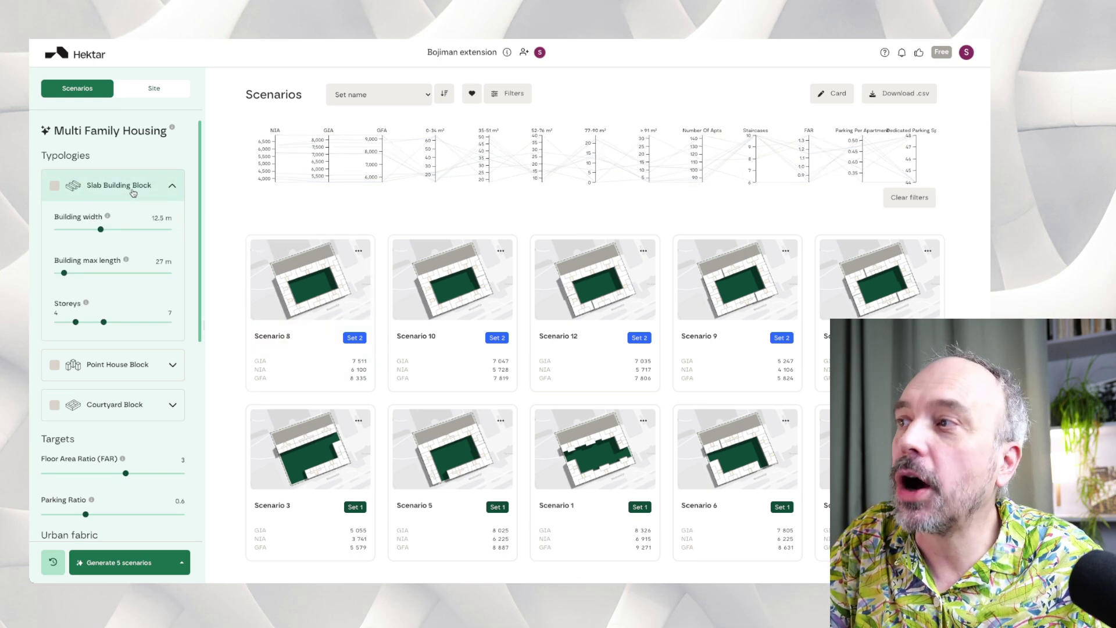
scroll(139, 262, down, 6)
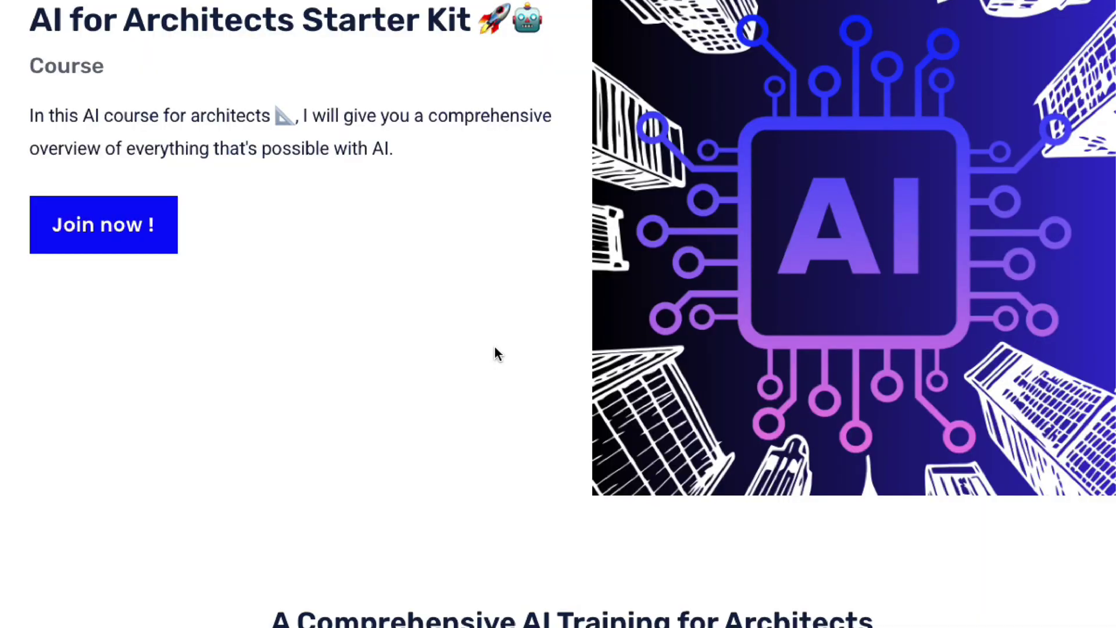
Step: Look through the AI for Architects Starter Kit course page, from its introduction to the contents list
scroll(496, 352, down, 12)
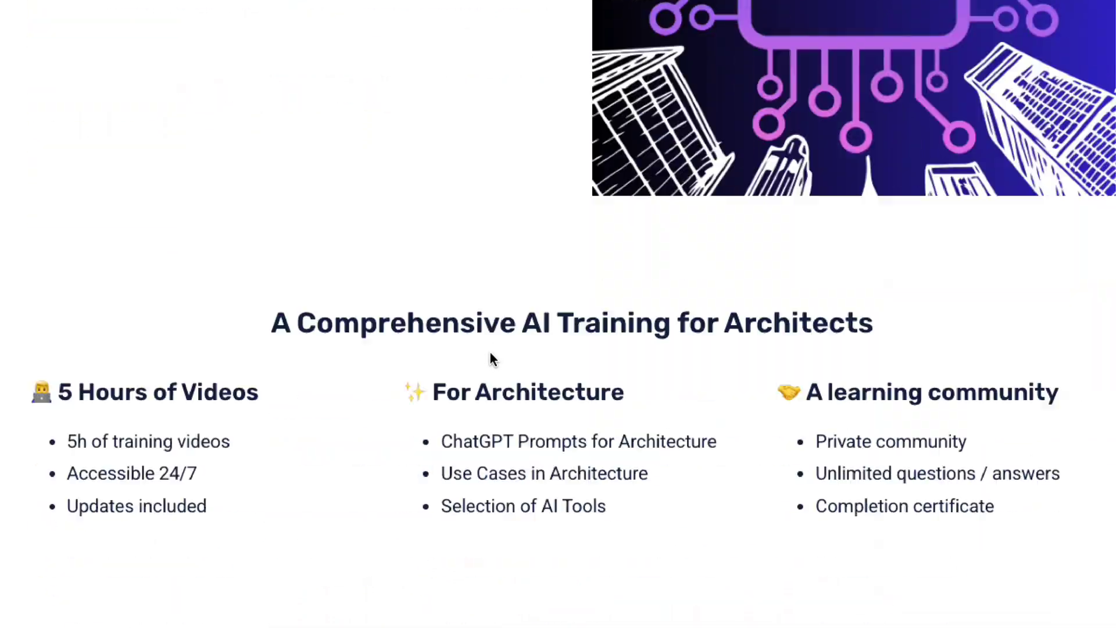
scroll(487, 355, down, 10)
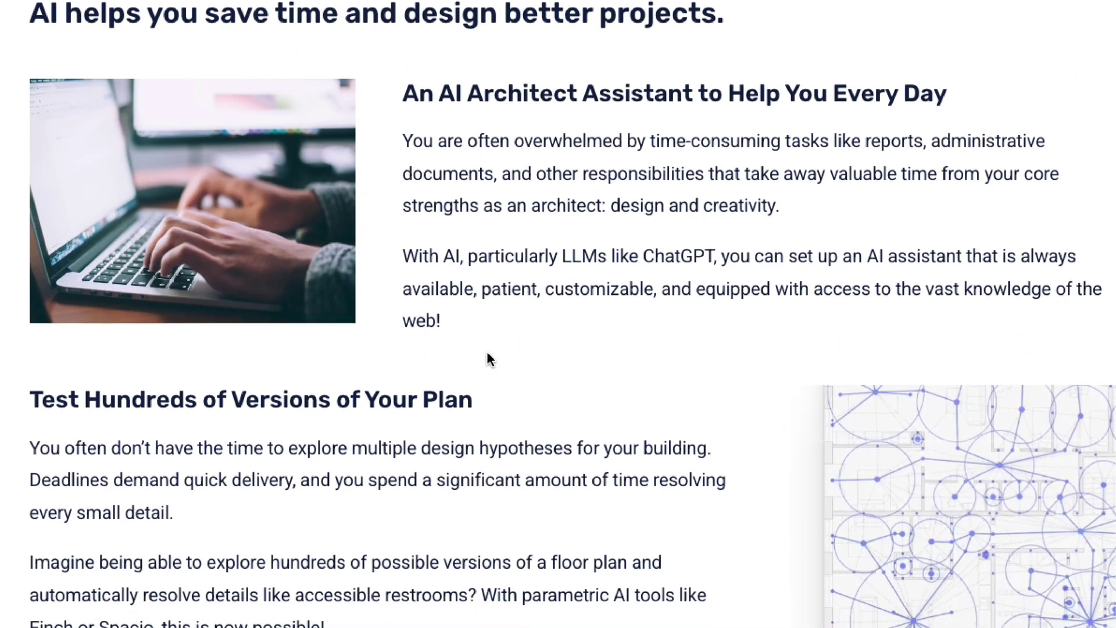
scroll(487, 353, down, 5)
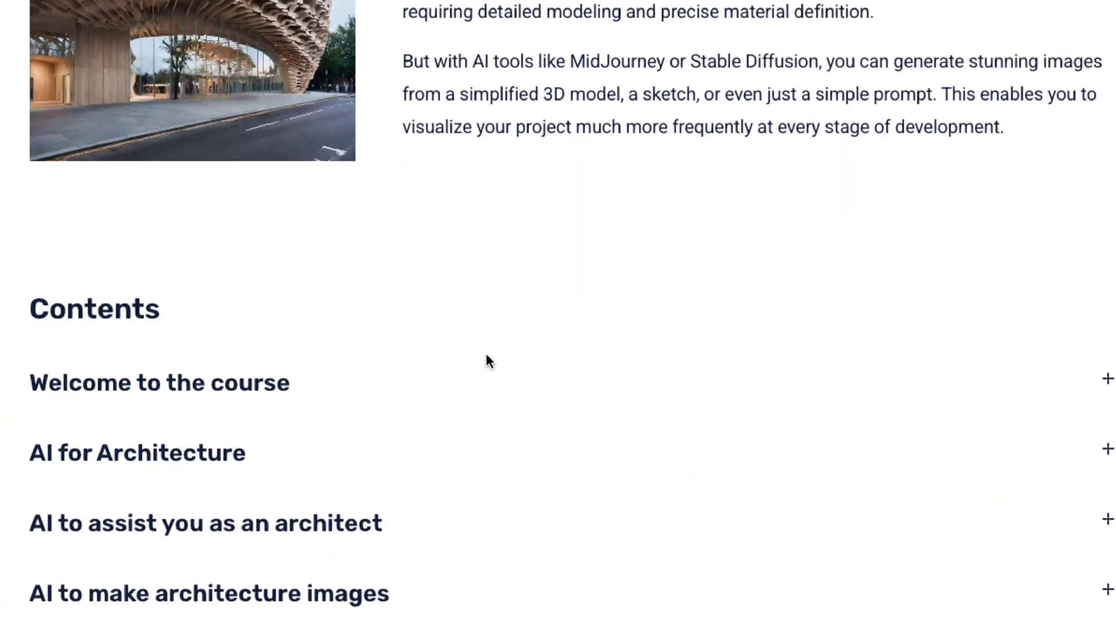
scroll(485, 355, down, 6)
scroll(485, 359, down, 8)
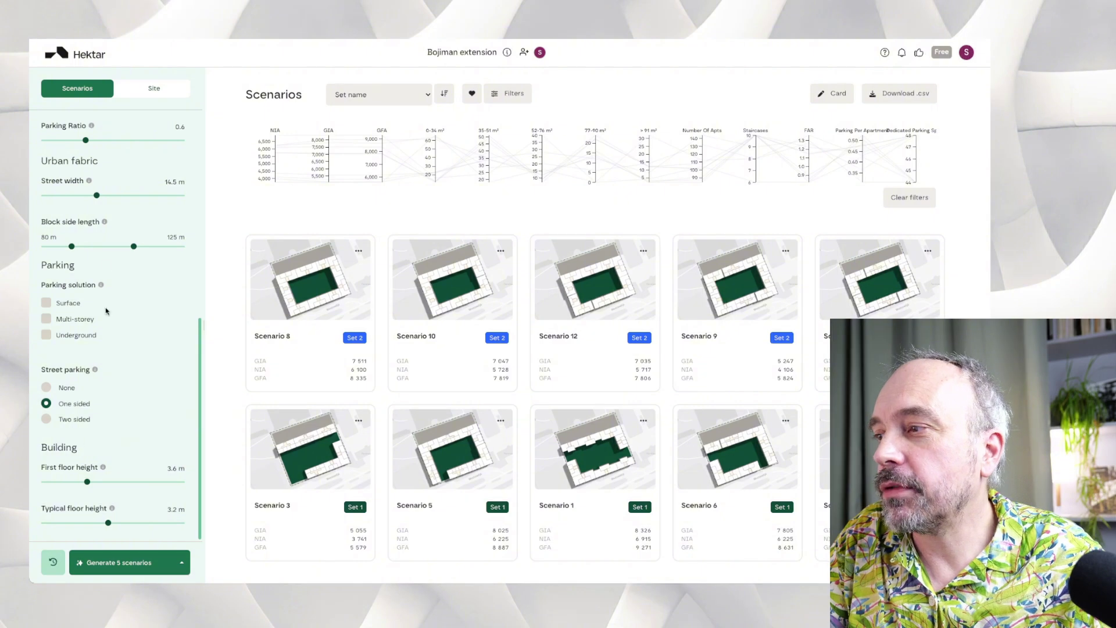
Step: Return to the project overview and open Scenario 2 of the Projet test project
scroll(106, 311, up, 10)
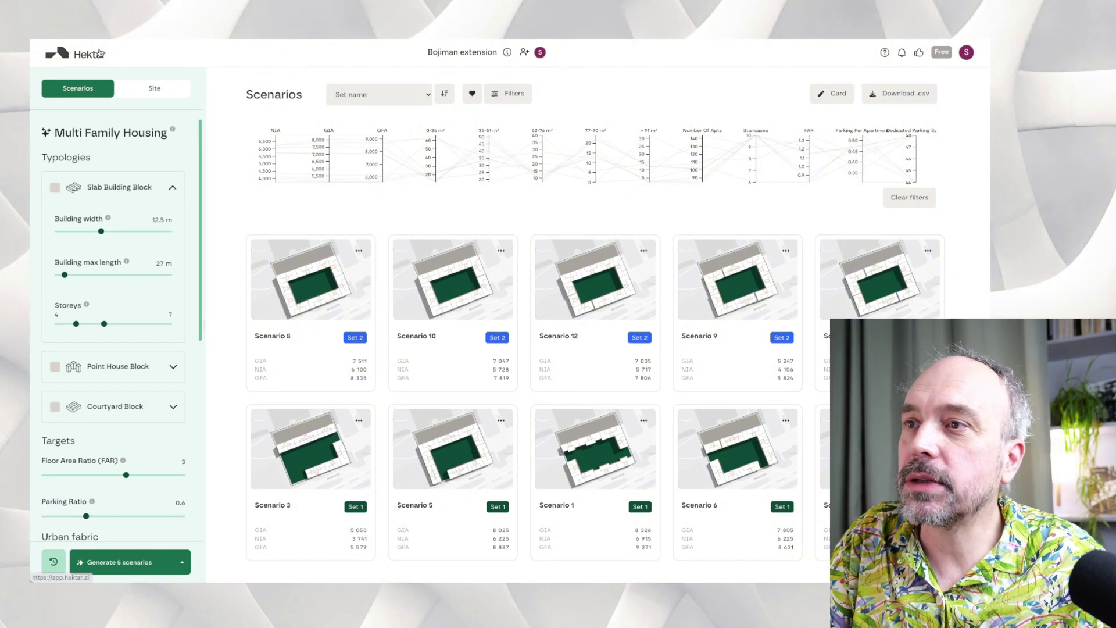
click(107, 56)
click(417, 196)
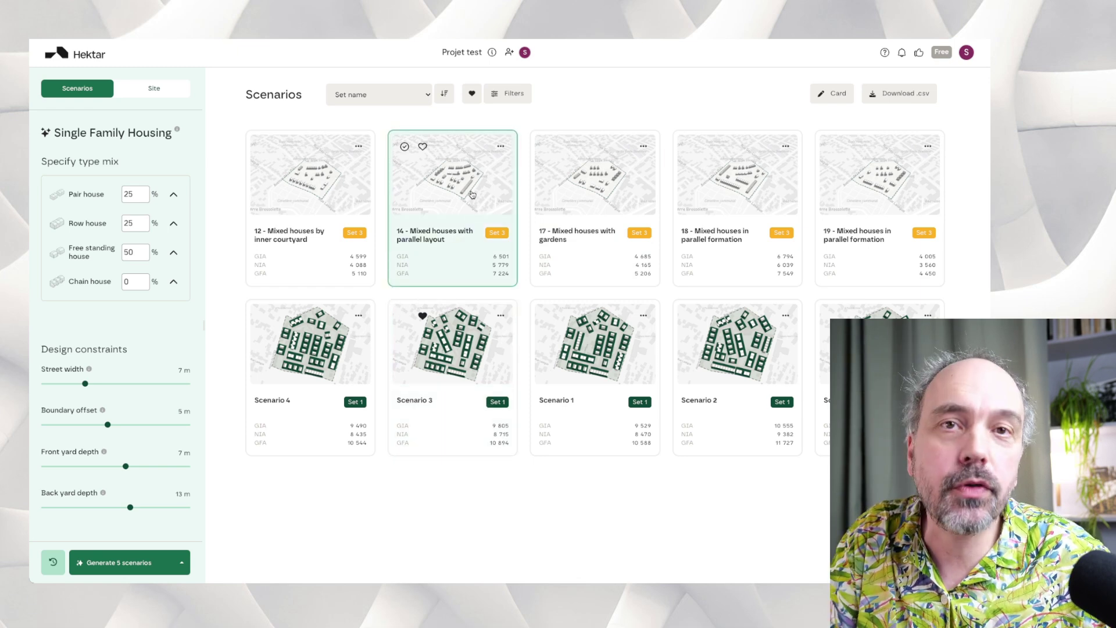
click(735, 349)
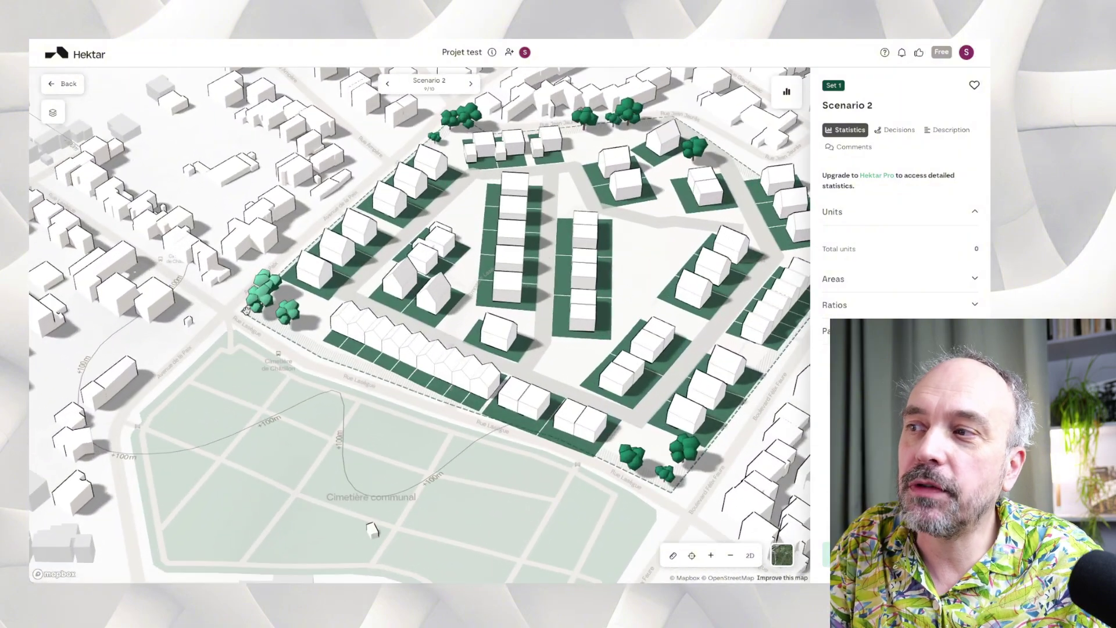
Step: Examine the single-family housing layout in 3D from several sides and show the site overview with shadow analysis
drag(727, 481, 458, 433)
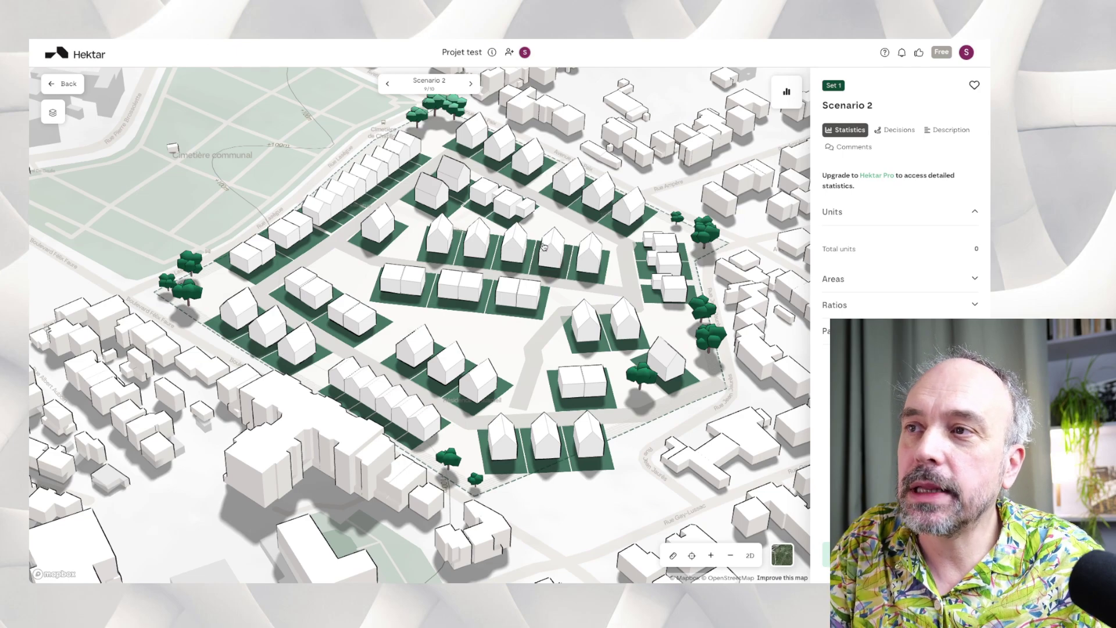
drag(543, 246, 246, 360)
drag(301, 346, 265, 326)
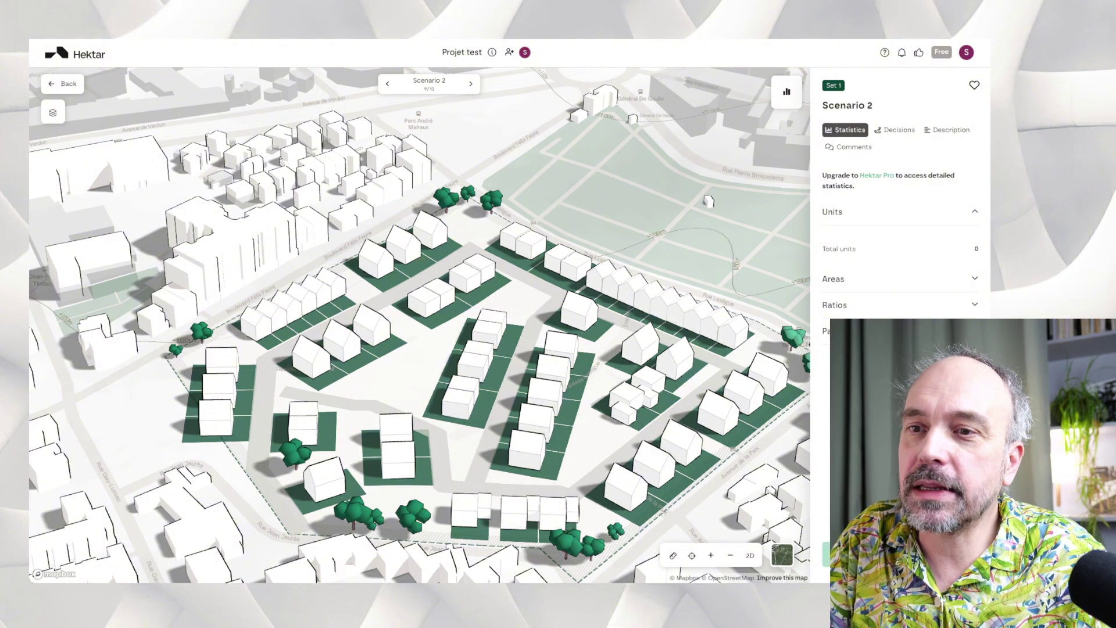
click(781, 94)
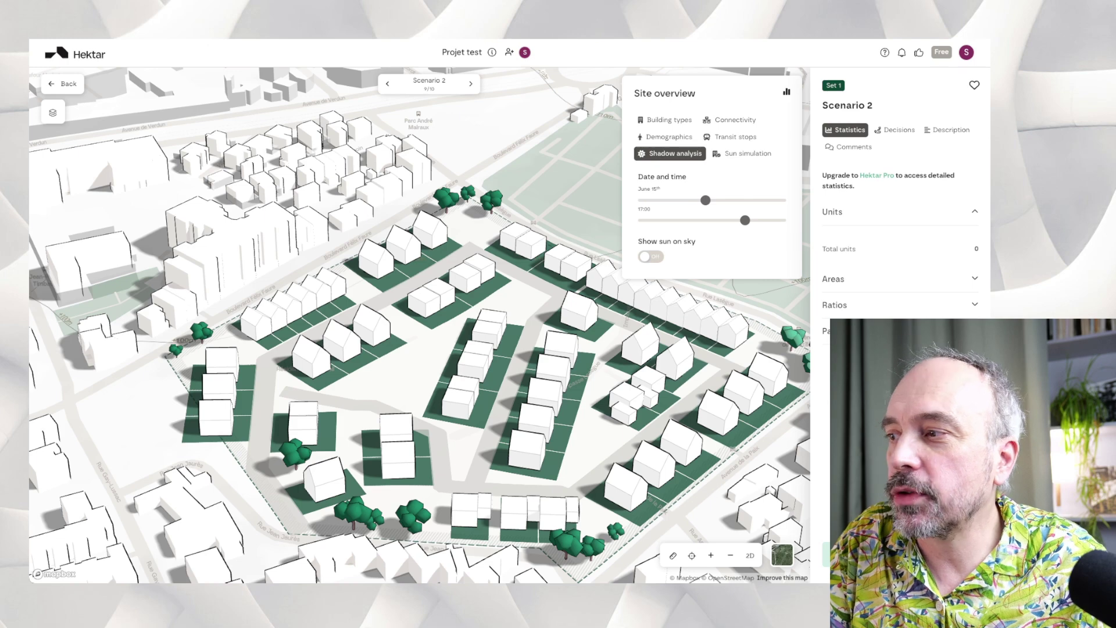
Step: Look at the export options for Scenario 2 with the OBJ format selected, and close them without exporting
click(901, 554)
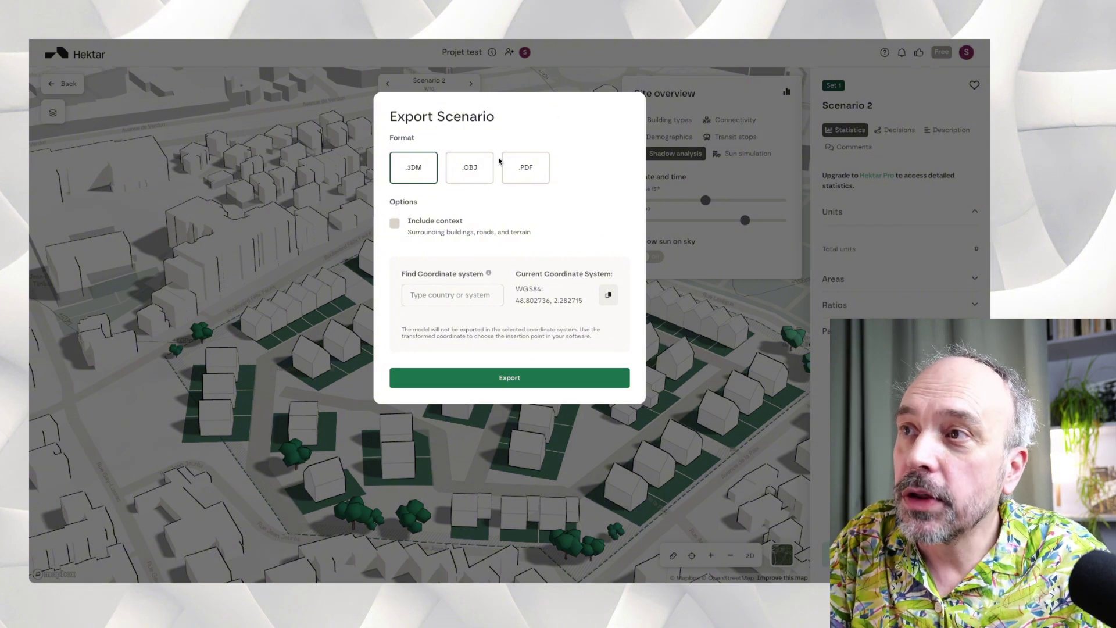
click(467, 179)
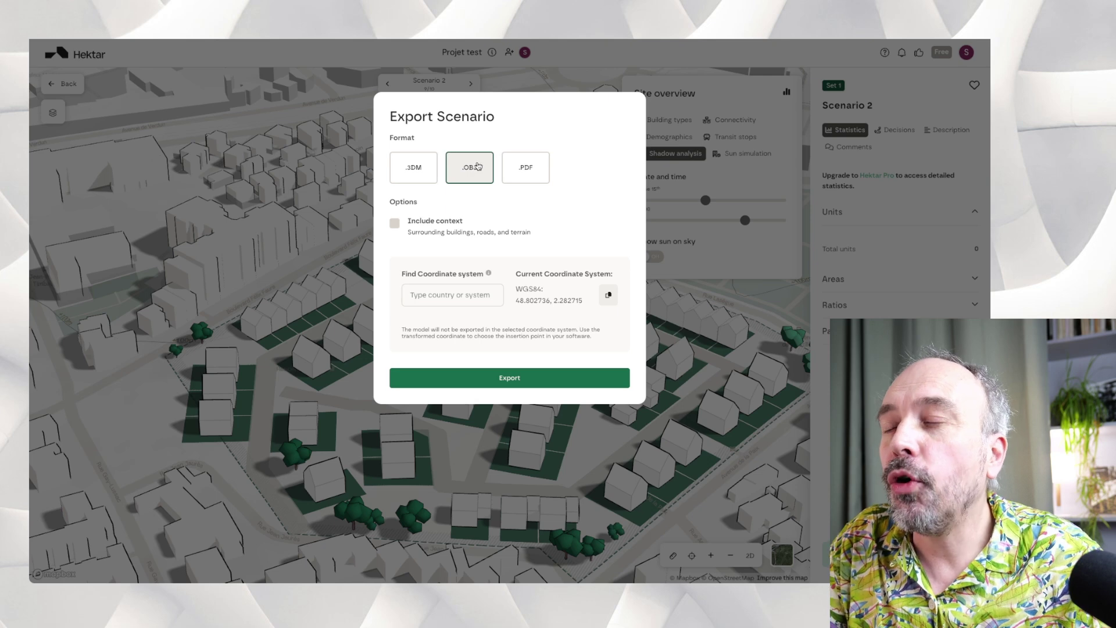
double_click(467, 120)
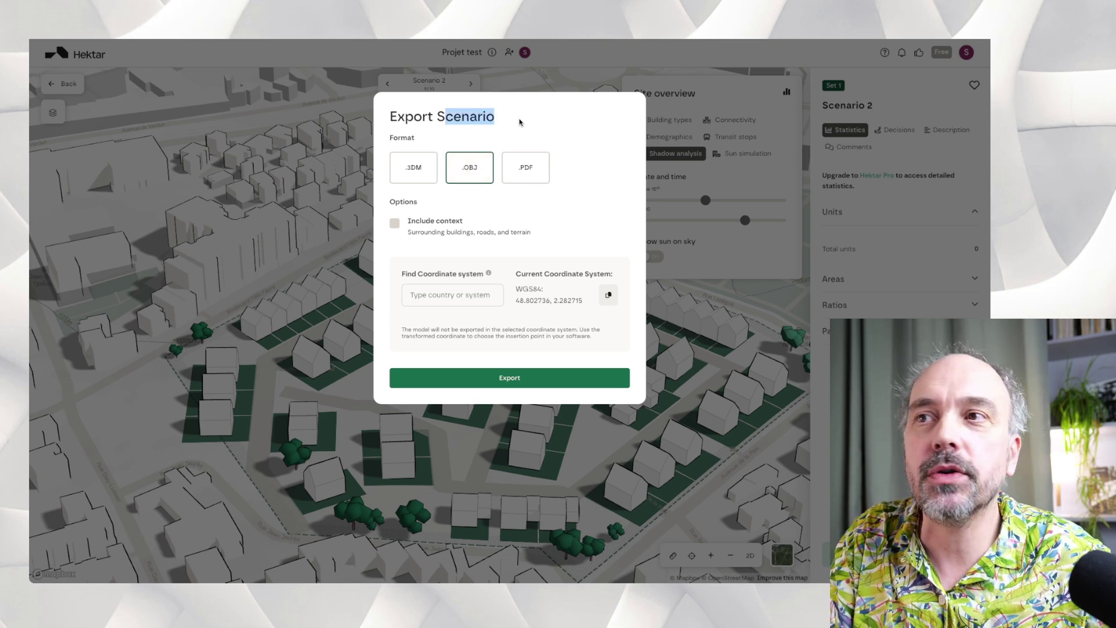
key(Escape)
Step: Go back to the project overview and open Scenario 3 of the Projet test project
click(84, 51)
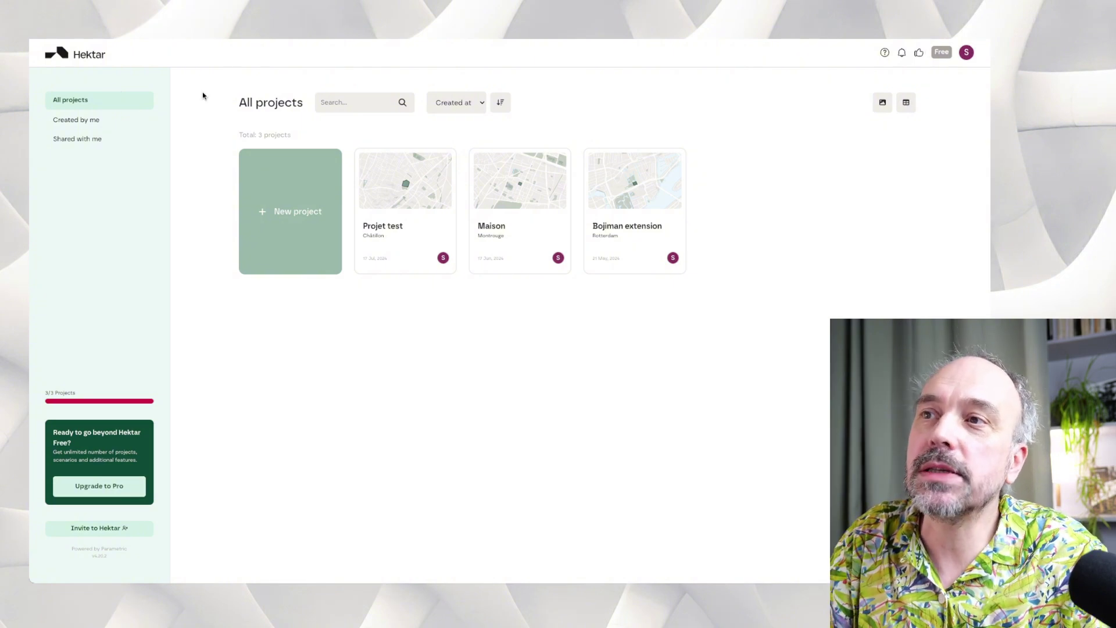
click(426, 207)
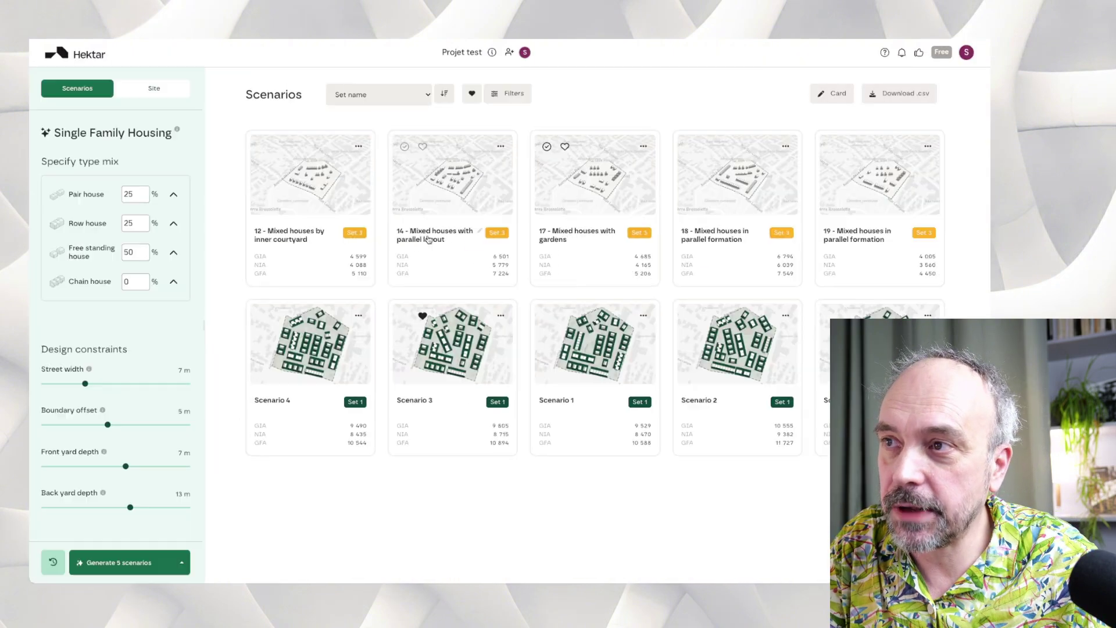
click(477, 345)
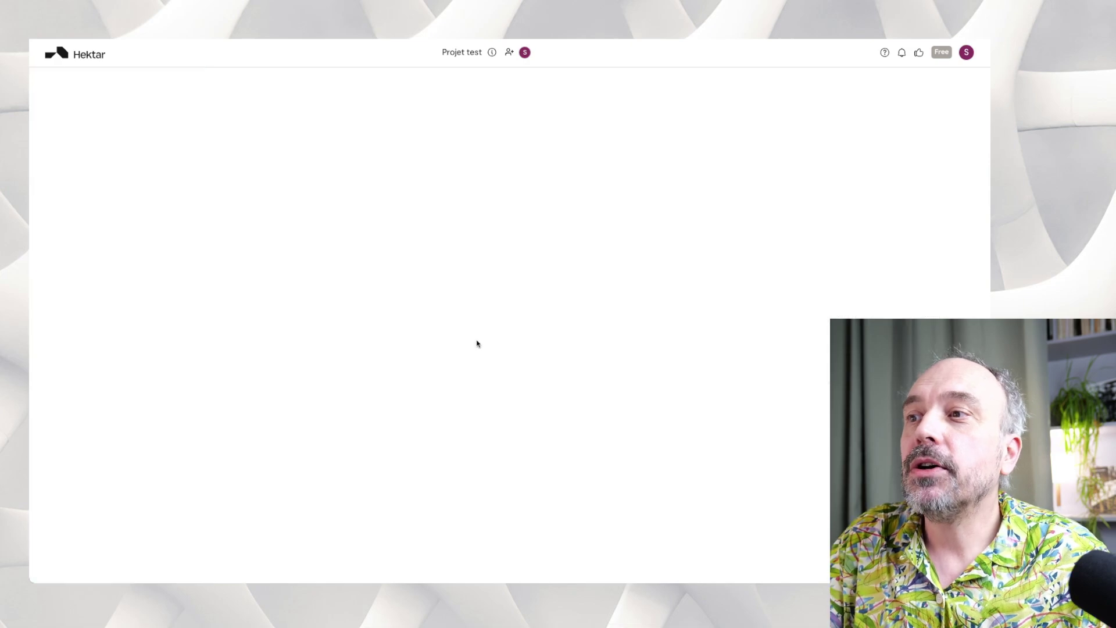
Step: Look at the Scenario 3 layout in 3D from different sides
drag(536, 329, 523, 331)
drag(551, 275, 437, 320)
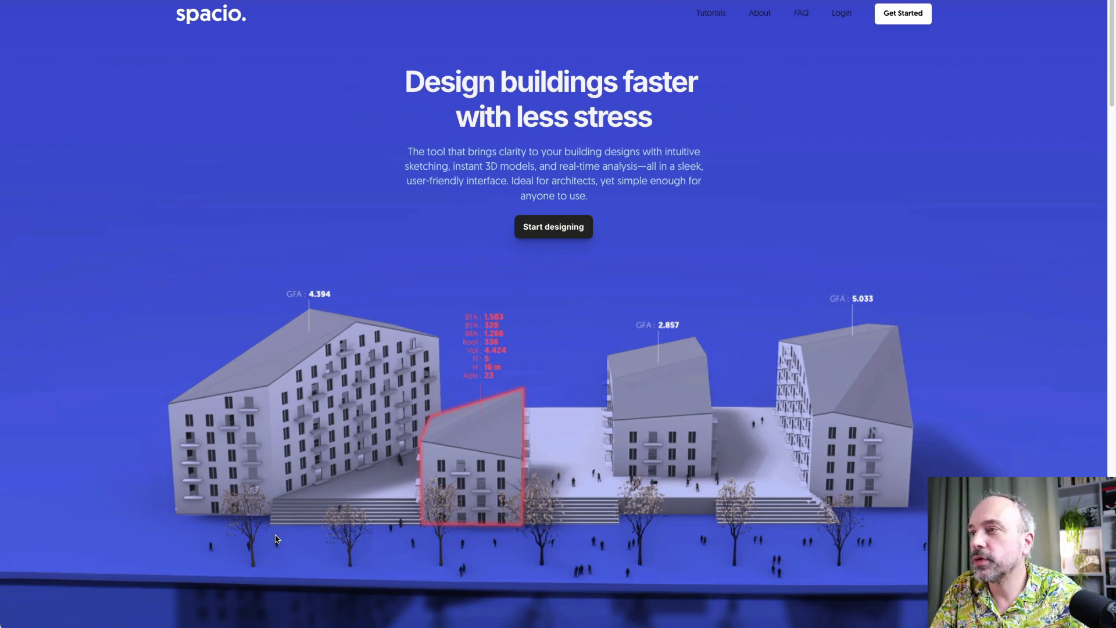
Step: Review the Spacio website's sections on fast modelling, automatic site models, and designing and simulating in parallel
scroll(290, 461, down, 3)
scroll(290, 461, down, 1)
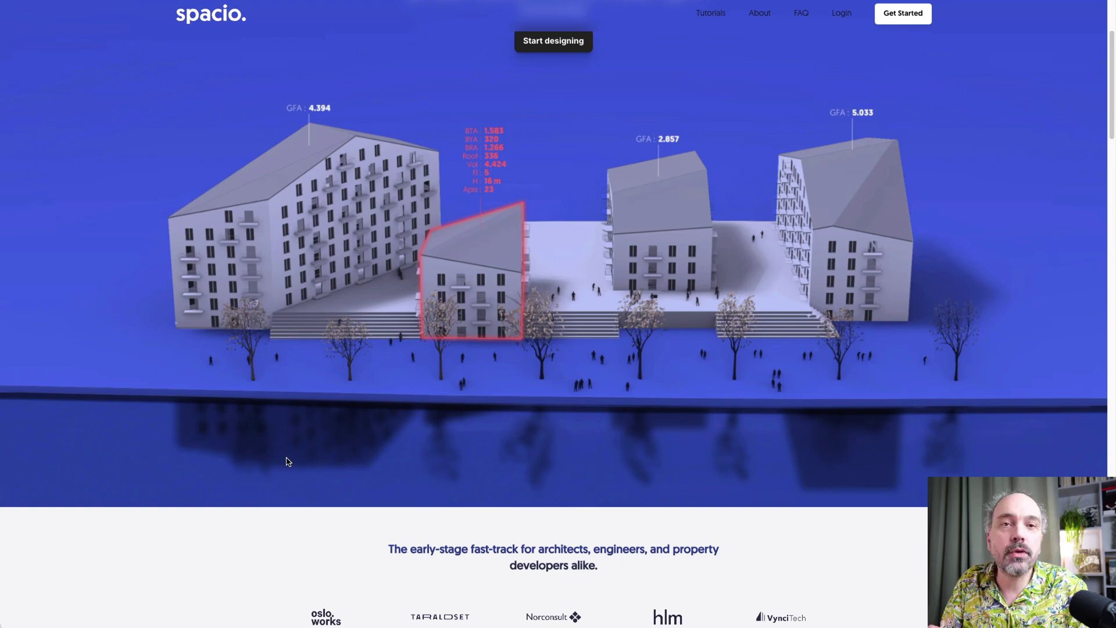
scroll(262, 474, down, 10)
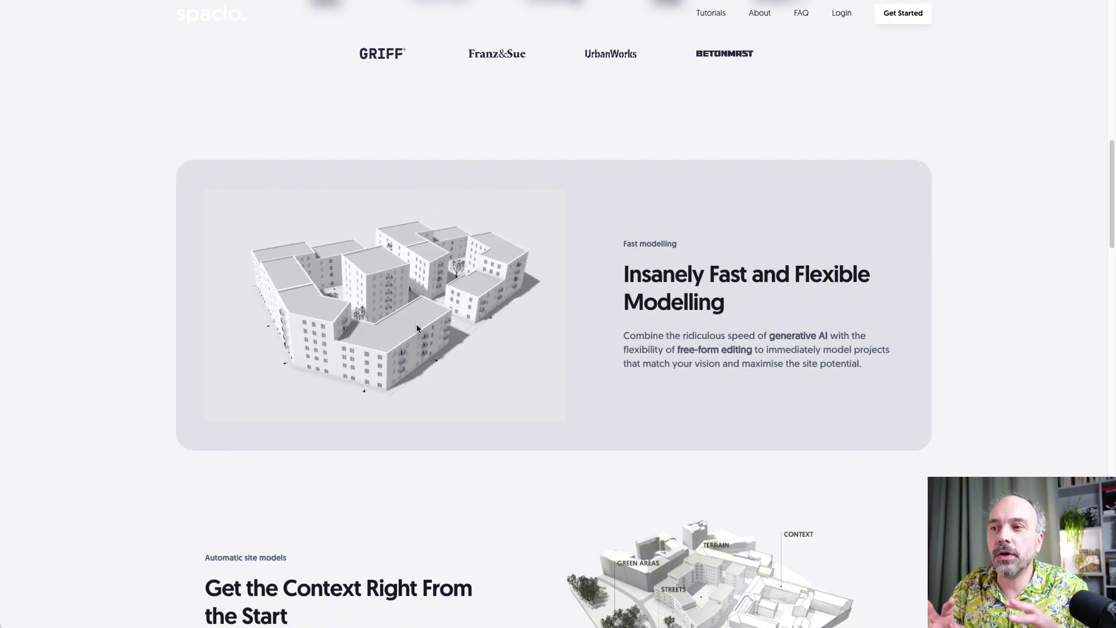
scroll(556, 338, down, 8)
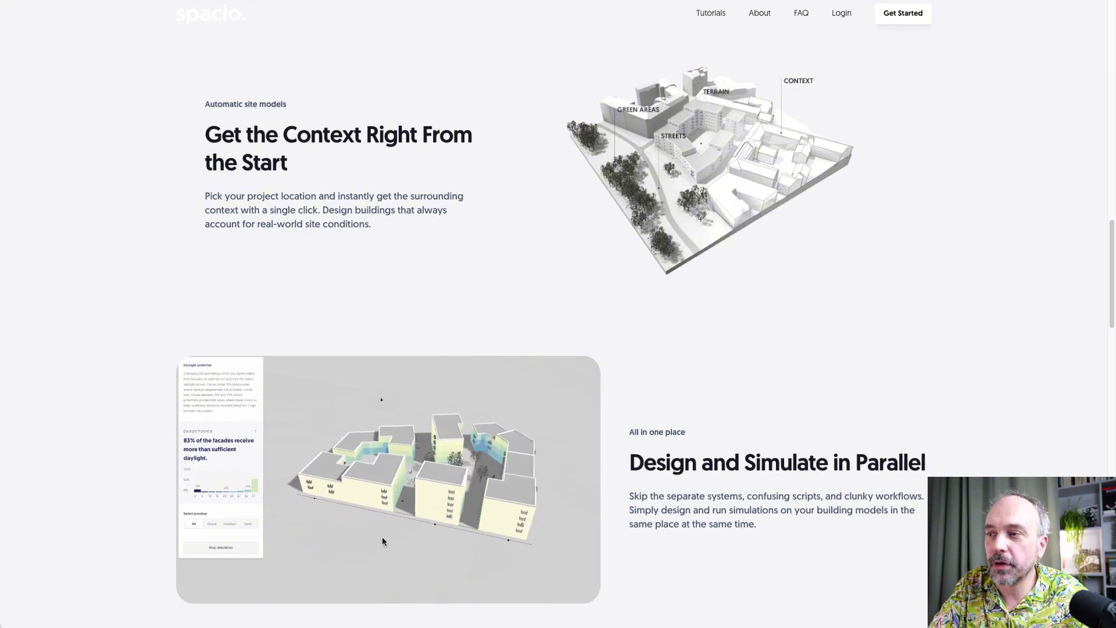
scroll(382, 540, down, 1)
scroll(381, 536, down, 2)
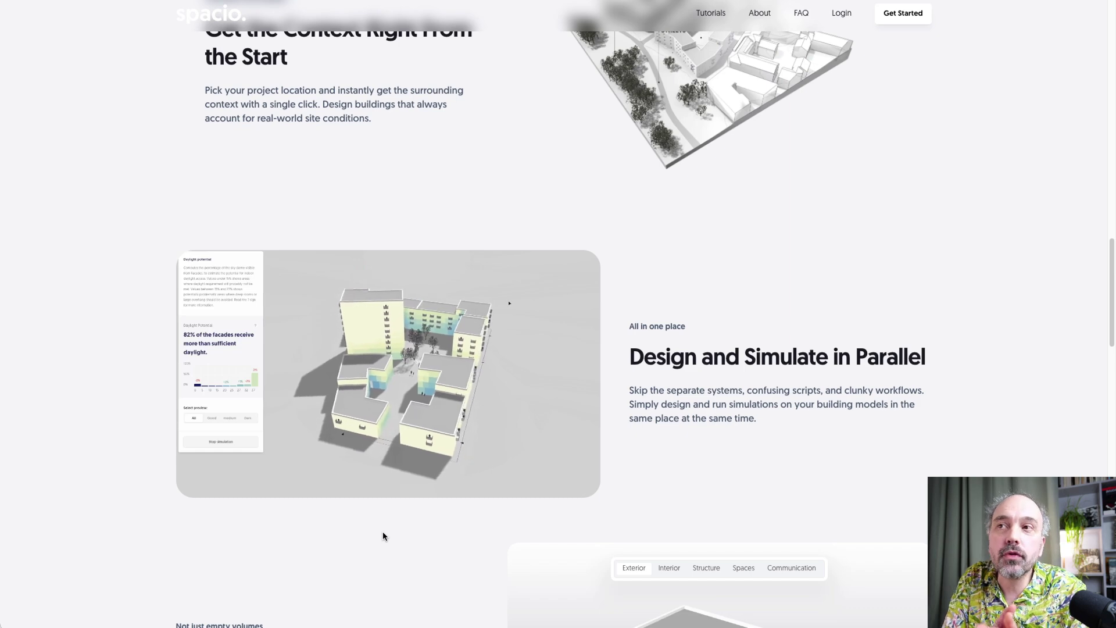
scroll(382, 531, up, 5)
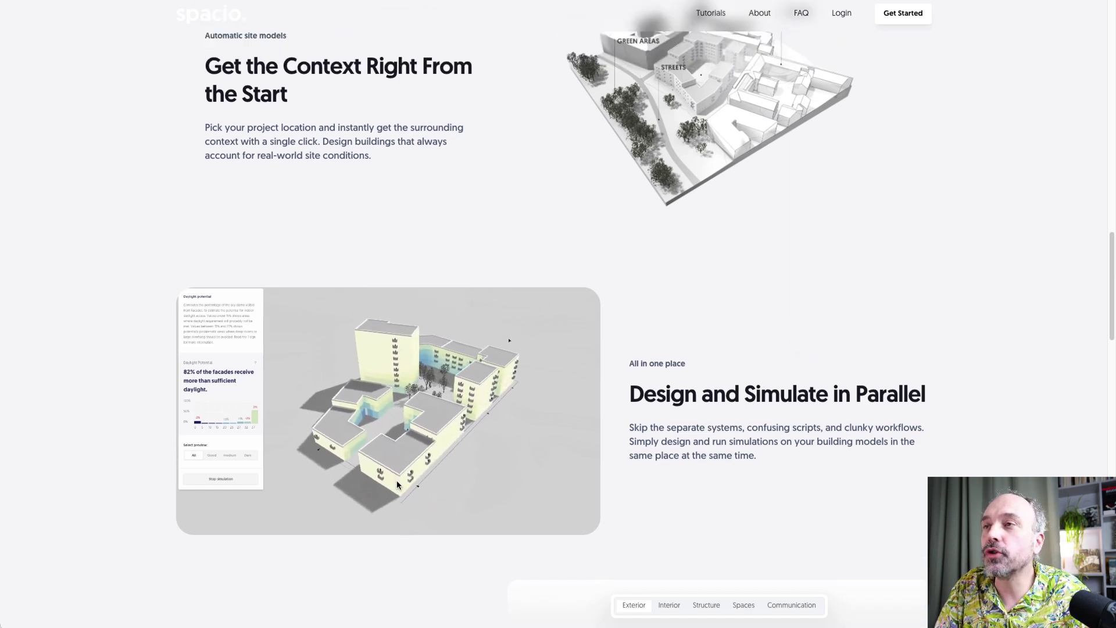
scroll(440, 387, up, 3)
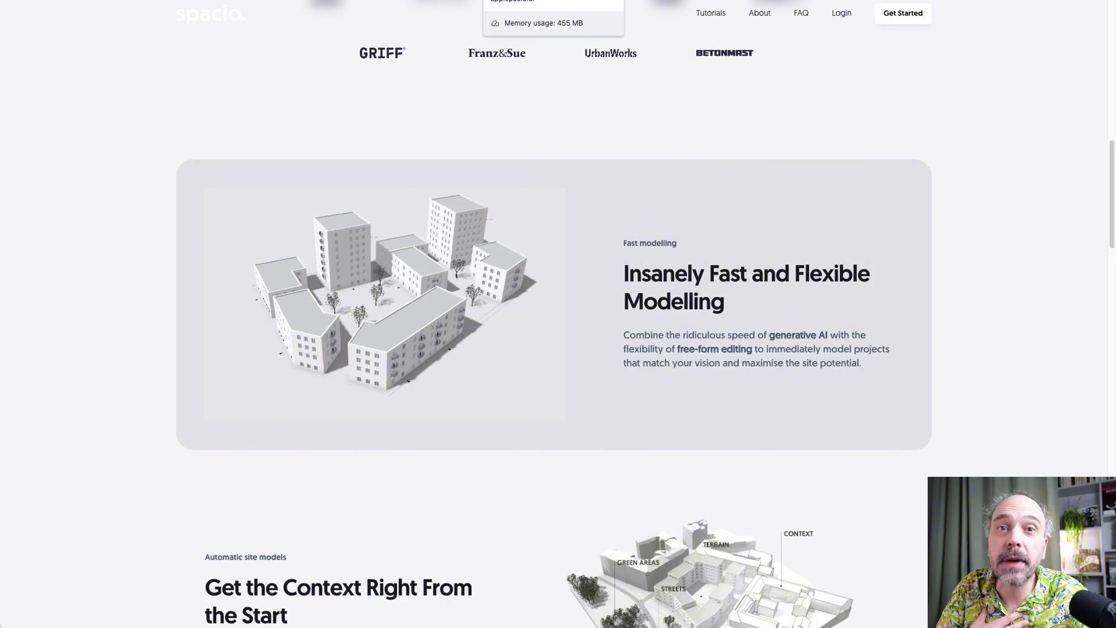
Step: Switch to the Spacio web app, return to the dashboard and open the Lisboa project
click(523, 0)
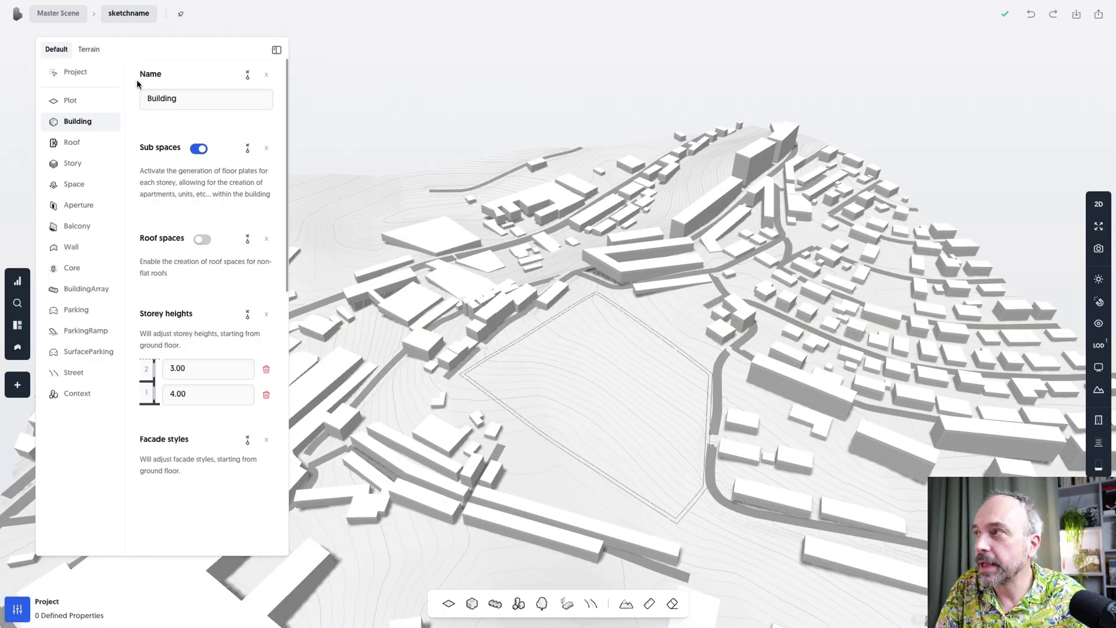
click(18, 13)
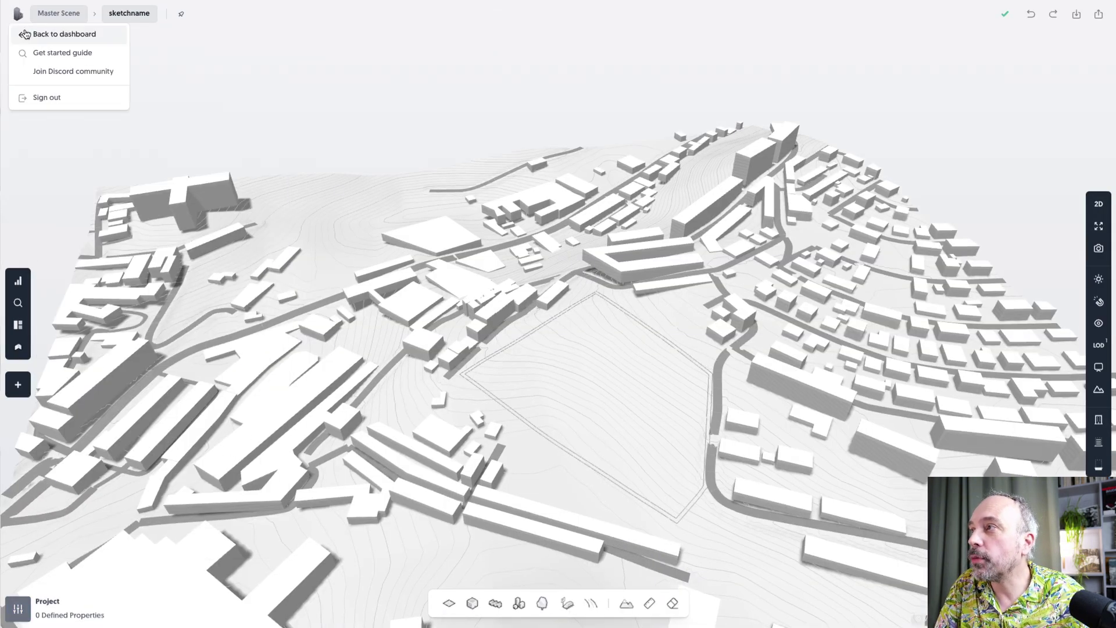
click(25, 34)
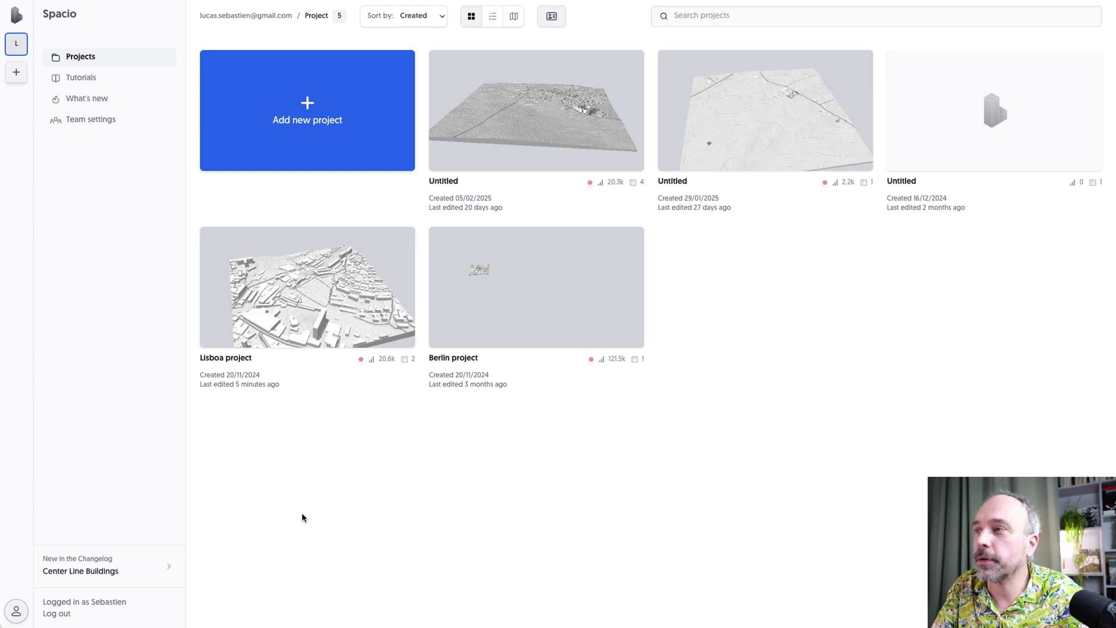
mouse_move(342, 298)
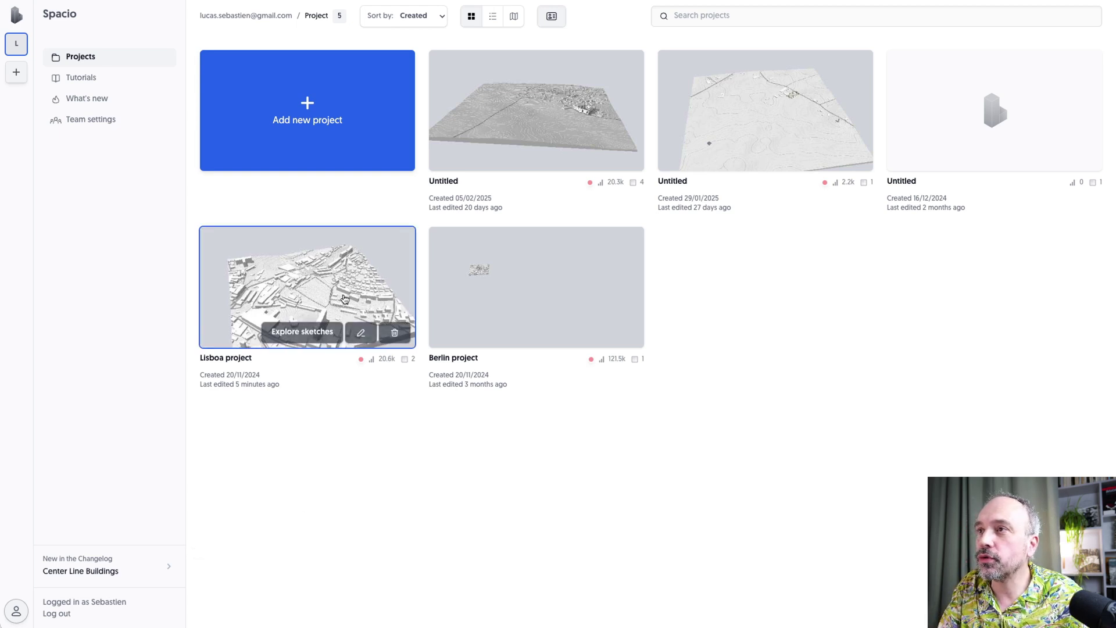
click(341, 291)
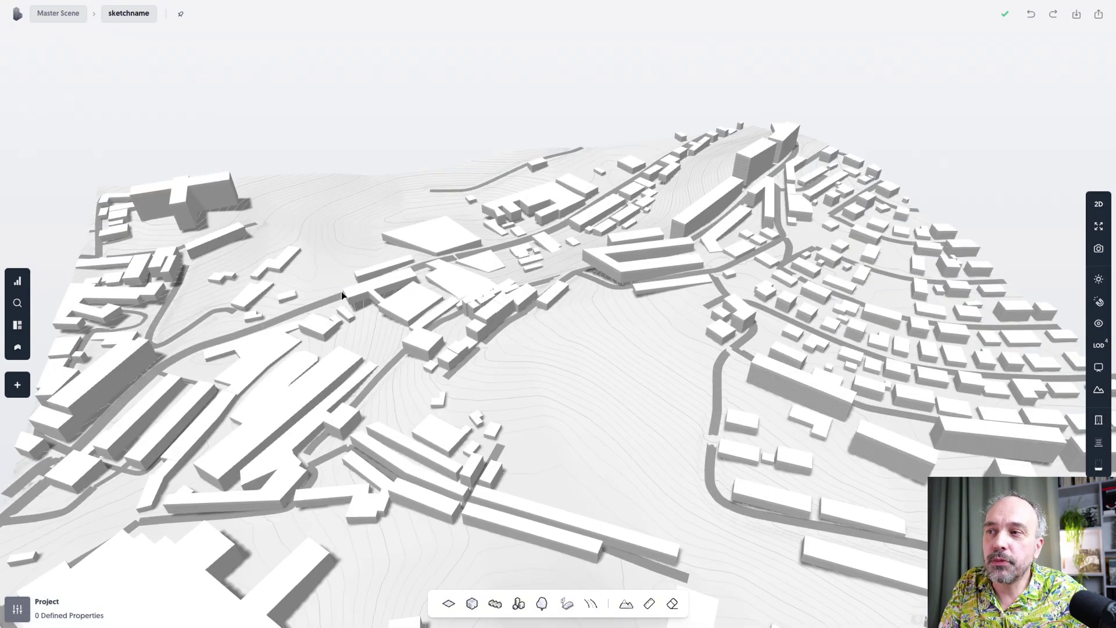
Step: Examine the generative plot and its surrounding terrain and context buildings from several sides
scroll(551, 275, down, 3)
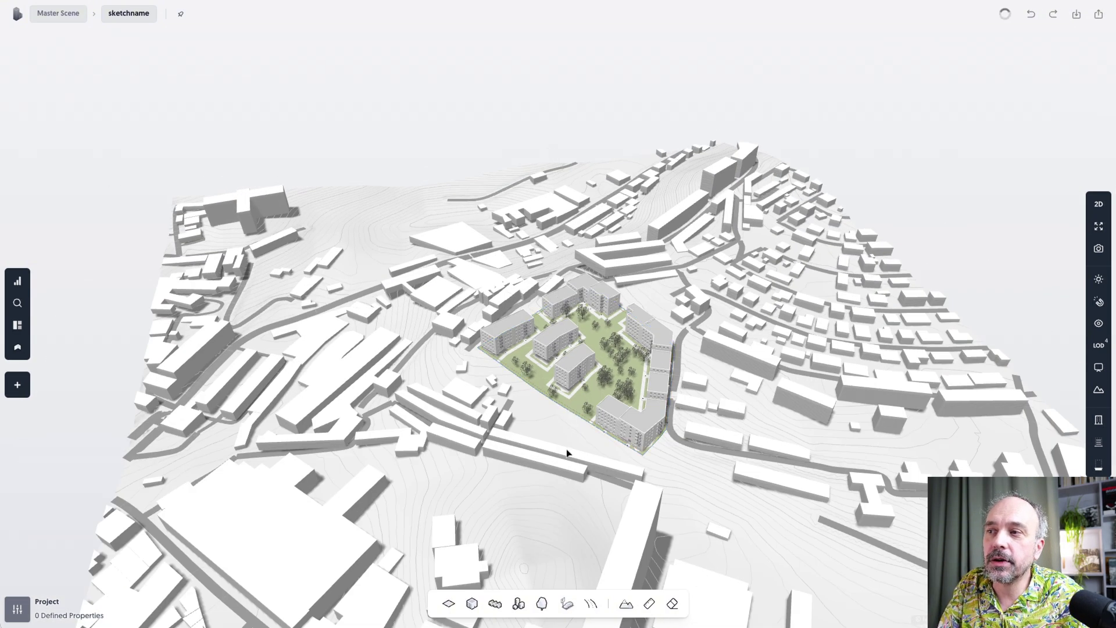
scroll(586, 443, up, 5)
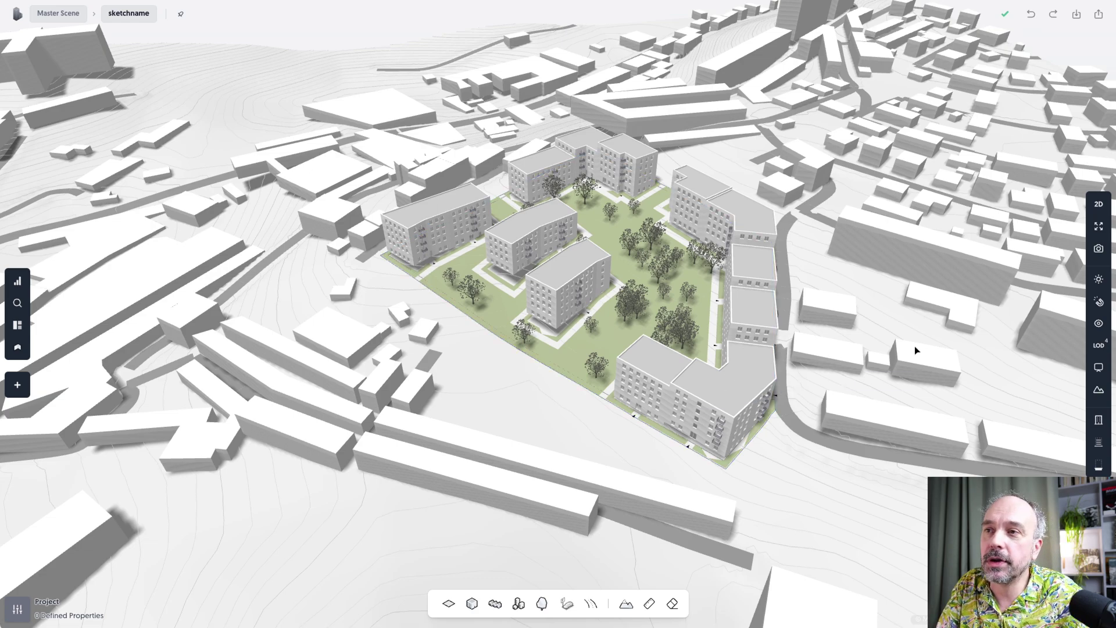
drag(919, 348, 766, 332)
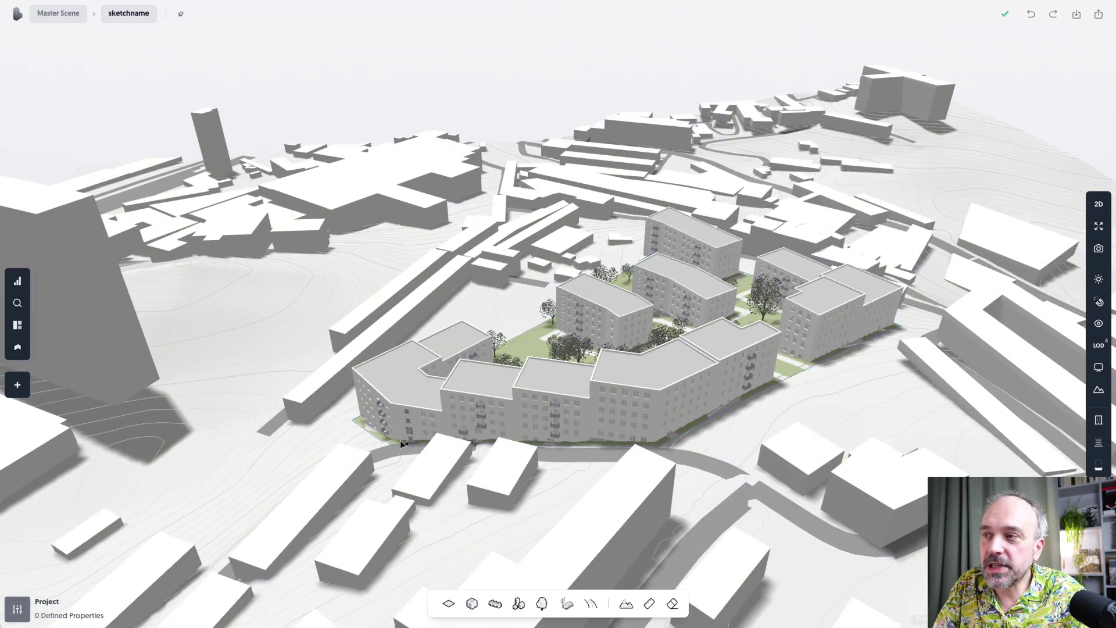
drag(400, 441, 528, 481)
scroll(603, 377, down, 5)
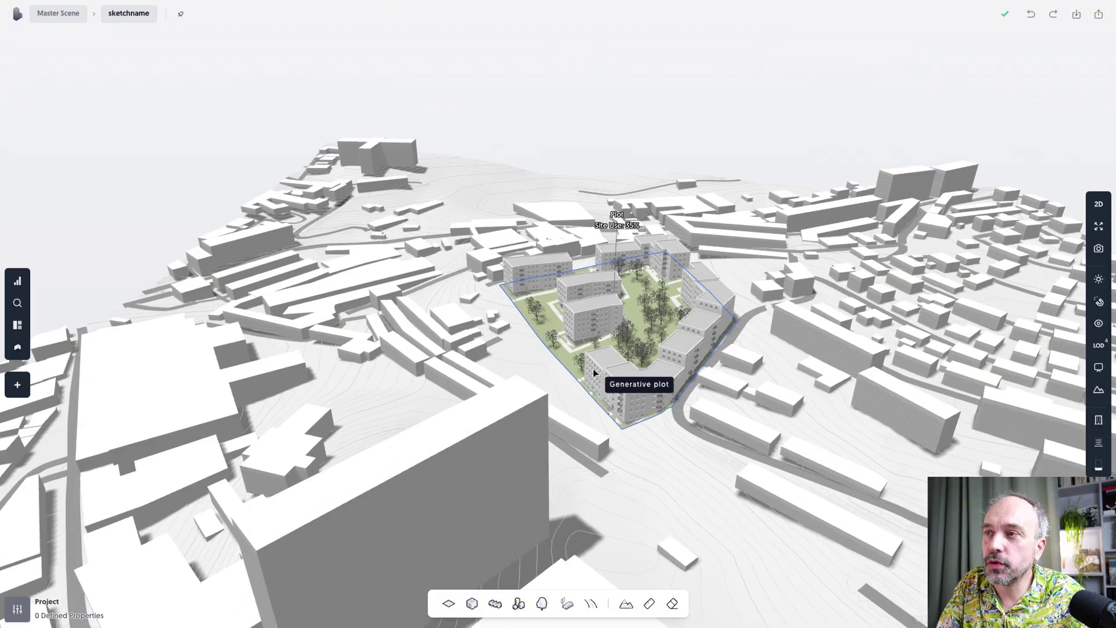
scroll(551, 355, up, 8)
drag(459, 394, 567, 417)
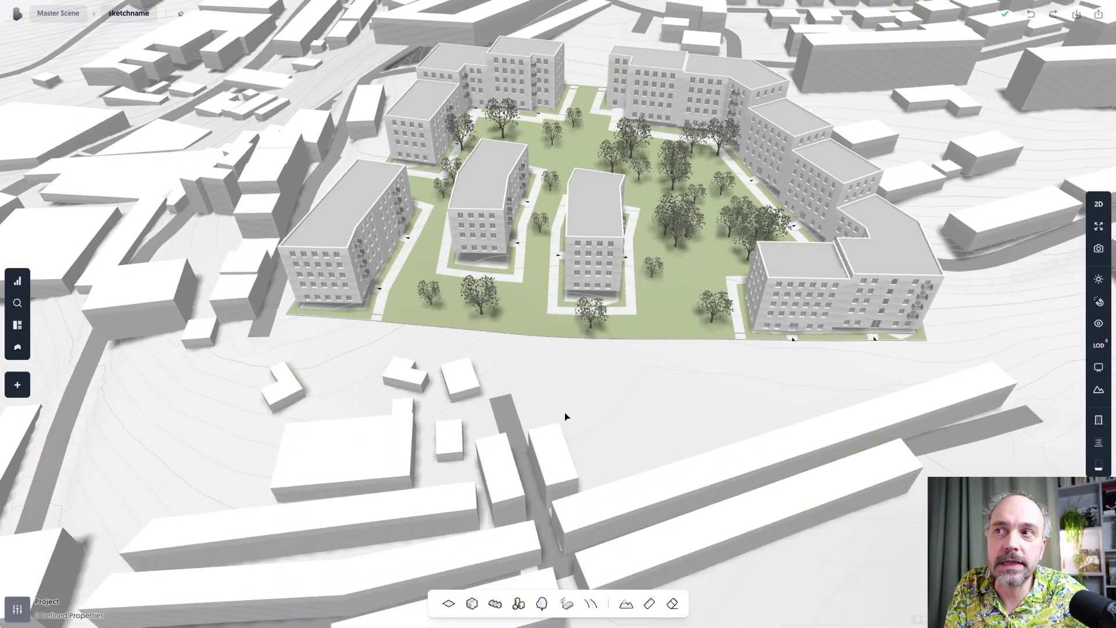
drag(652, 416, 626, 409)
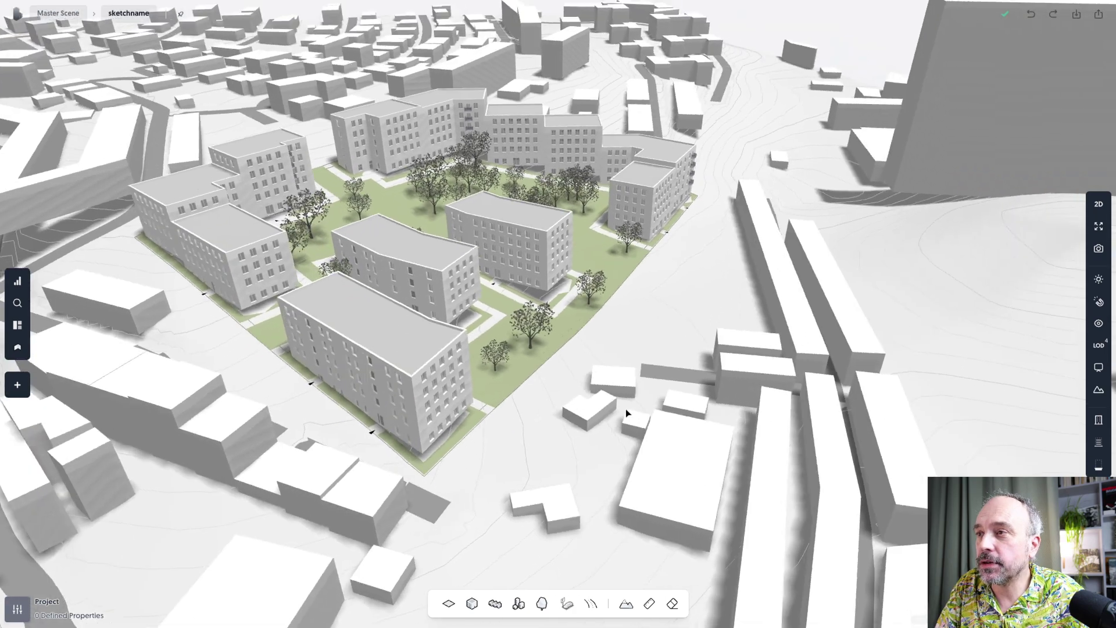
Step: Inspect the plot's apartment blocks up close, including their facades, windows, balconies and green courtyard
scroll(422, 362, up, 3)
scroll(413, 358, up, 5)
scroll(413, 367, down, 3)
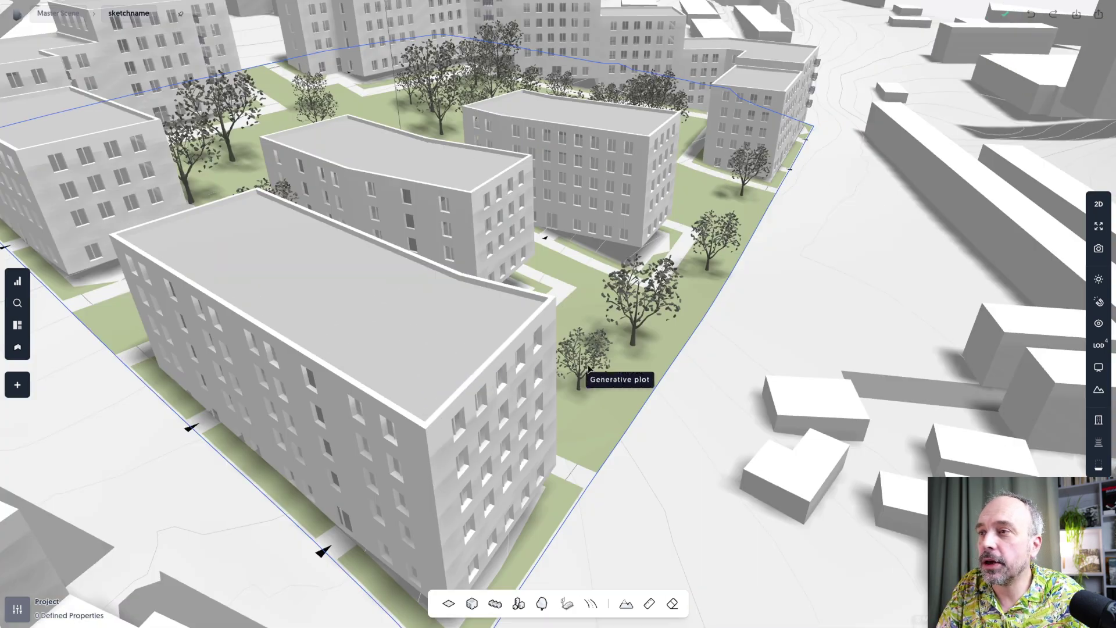
scroll(583, 375, up, 2)
drag(583, 376, 500, 238)
scroll(386, 314, down, 5)
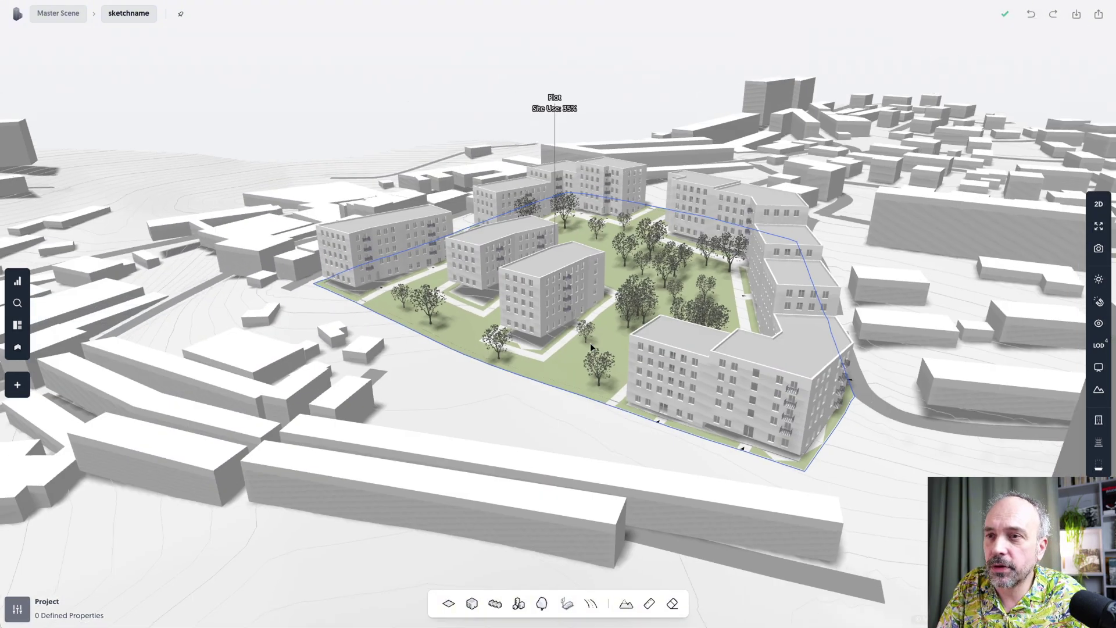
drag(830, 378, 536, 390)
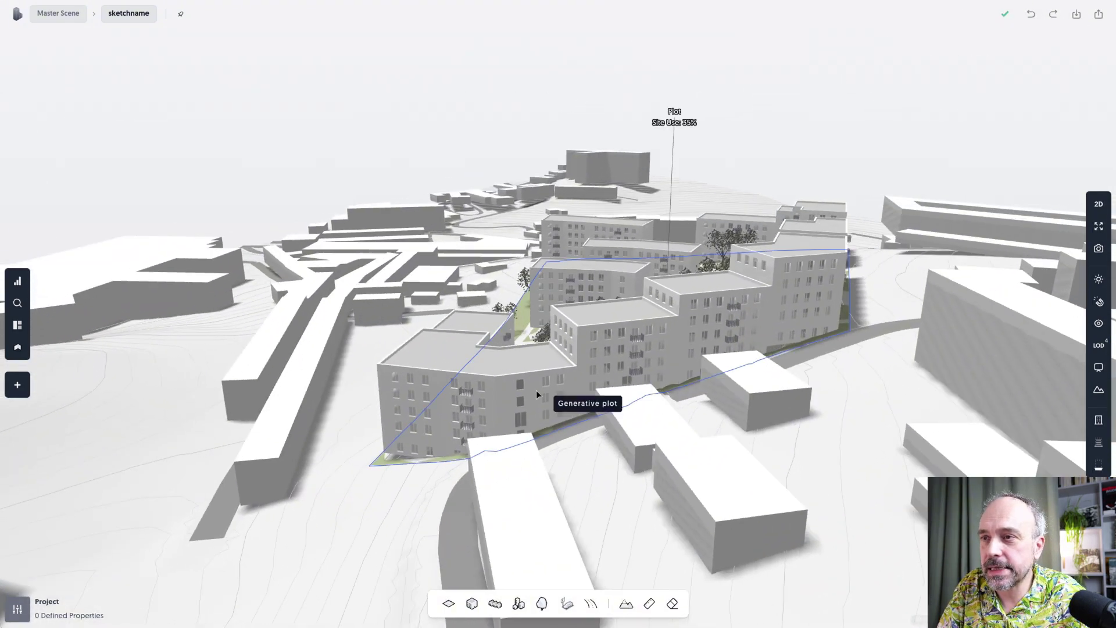
double_click(362, 434)
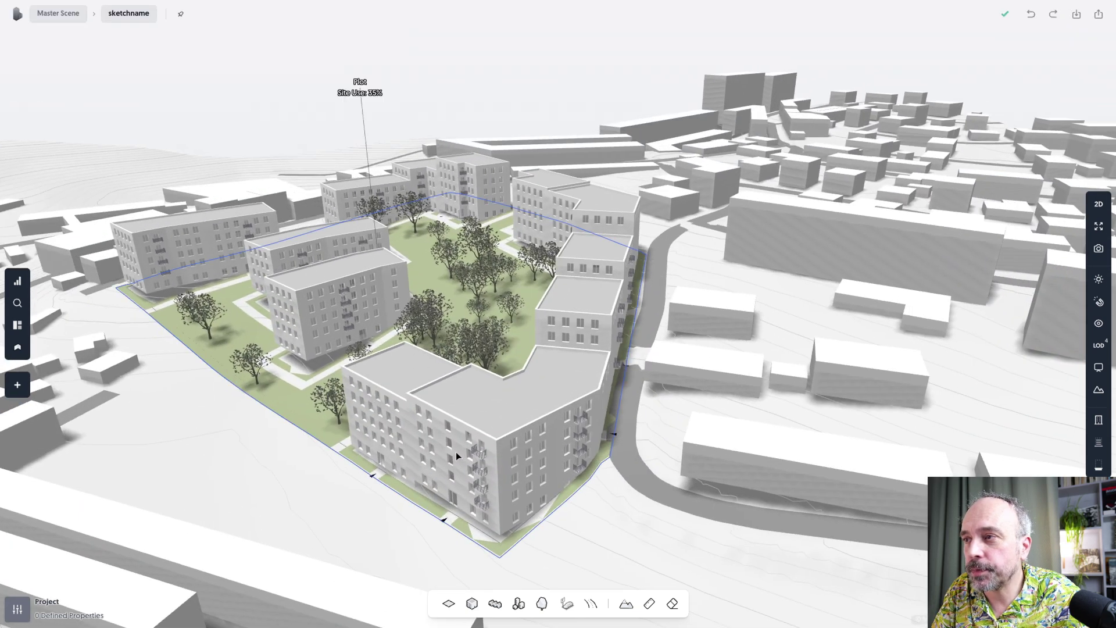
double_click(357, 299)
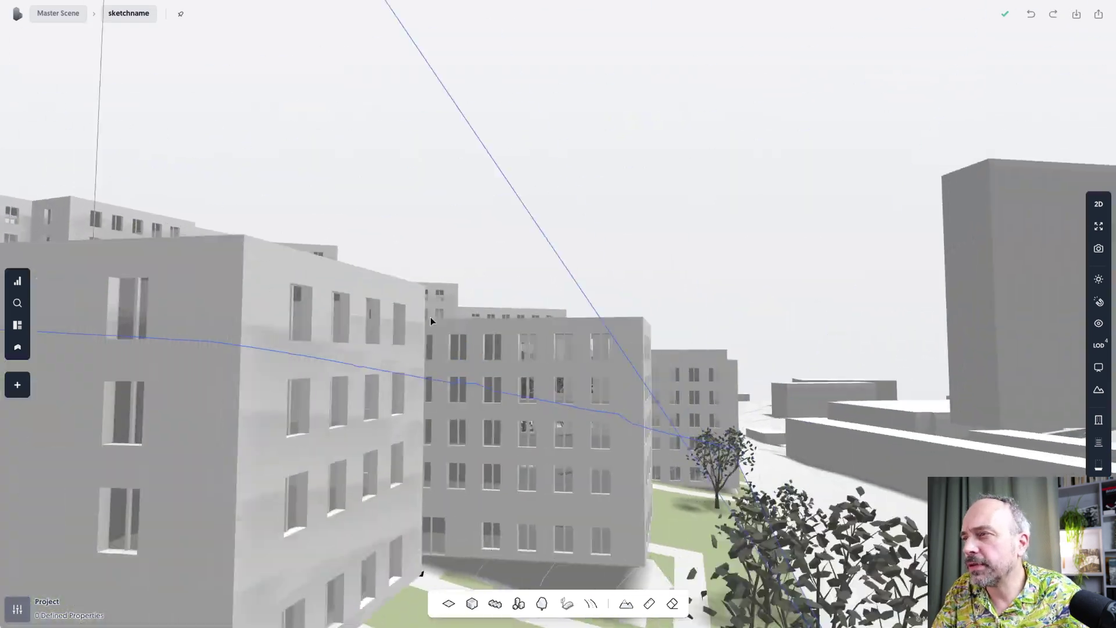
scroll(430, 322, down, 10)
drag(429, 322, 367, 332)
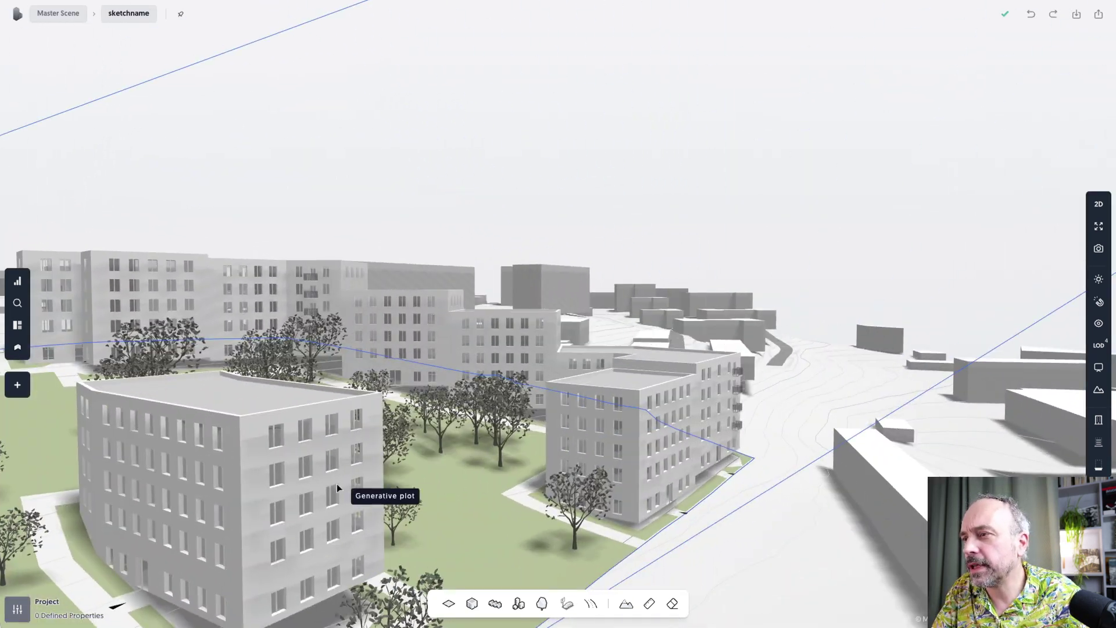
scroll(247, 413, down, 3)
drag(468, 444, 445, 550)
scroll(470, 462, down, 10)
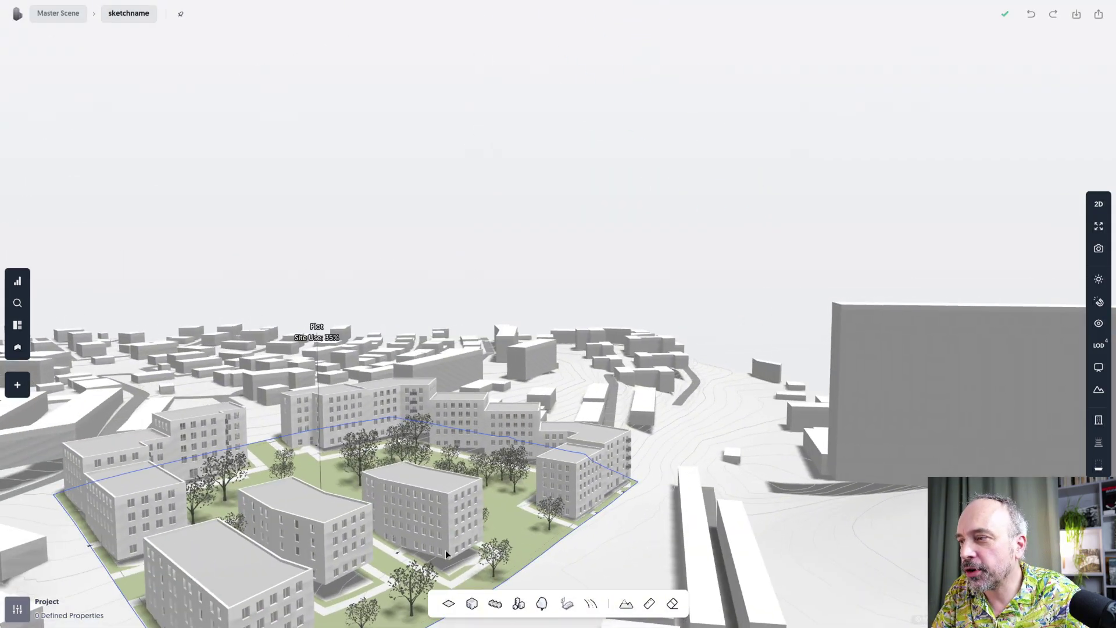
Step: Select the generative plot and turn off its Generative mode so its buildings can be edited individually
scroll(400, 490, up, 2)
click(429, 479)
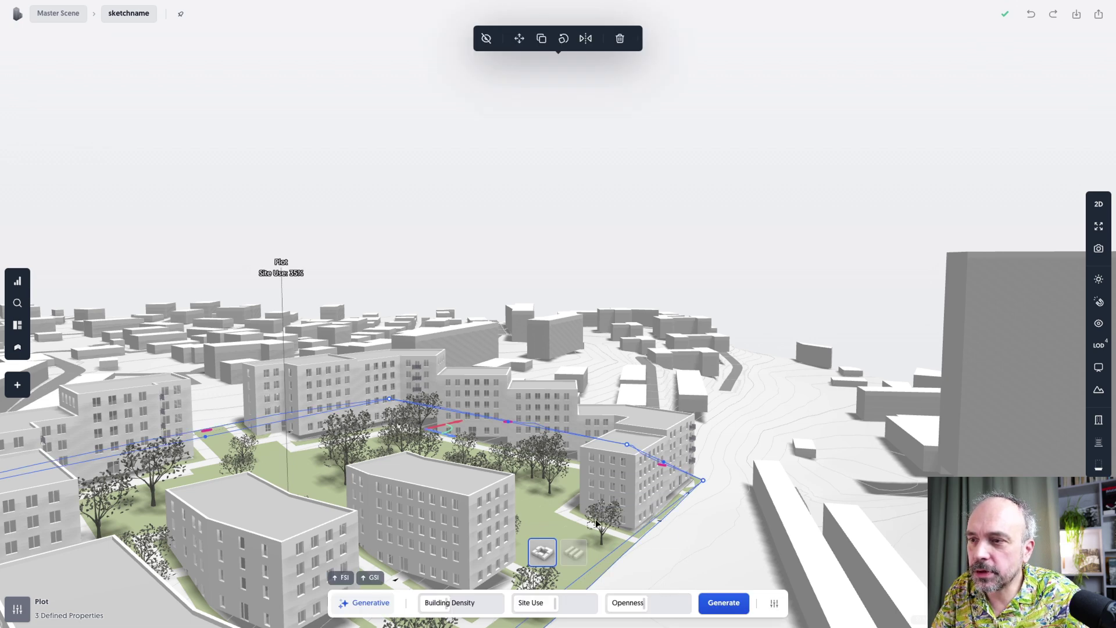
drag(562, 494, 603, 526)
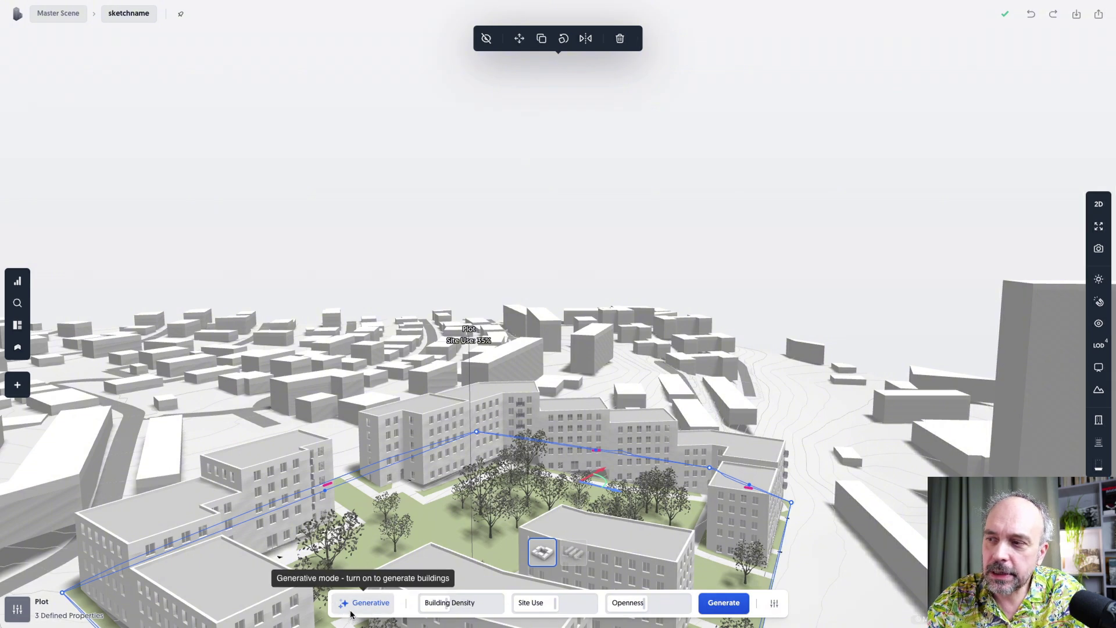
click(351, 610)
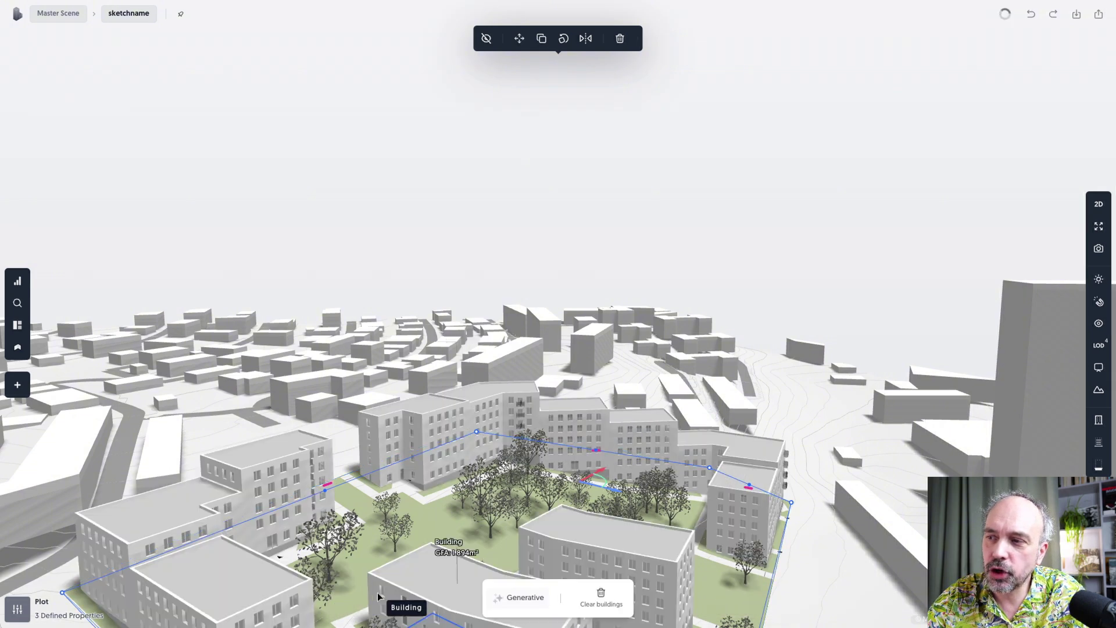
Step: Raise the roof of the central apartment block by 43.00 to form a tower
click(581, 523)
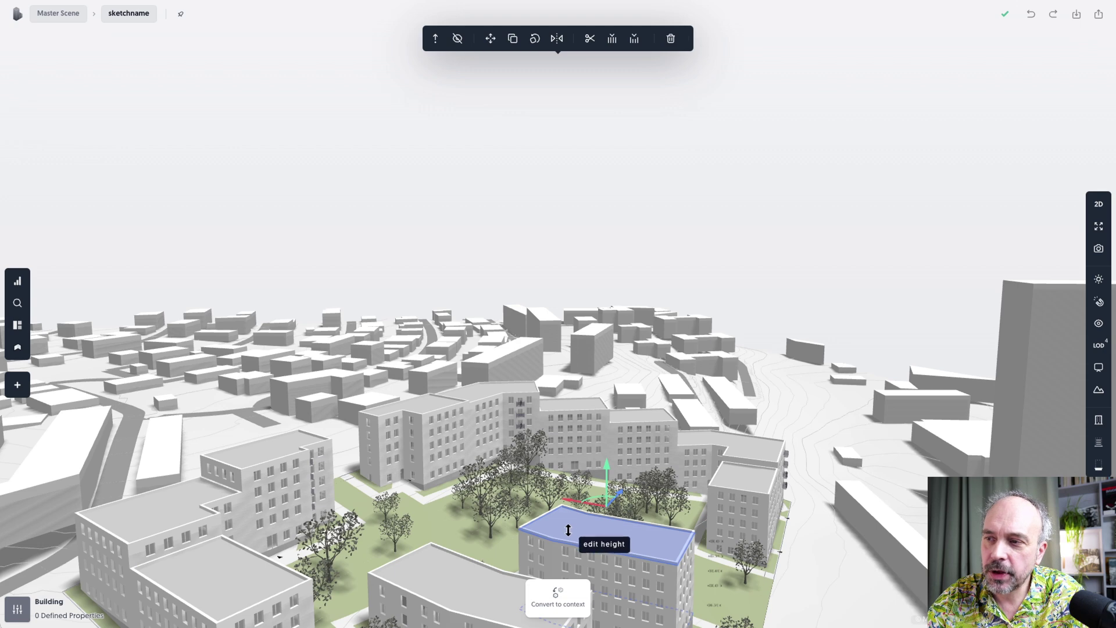
drag(544, 526, 541, 530)
scroll(519, 528, down, 8)
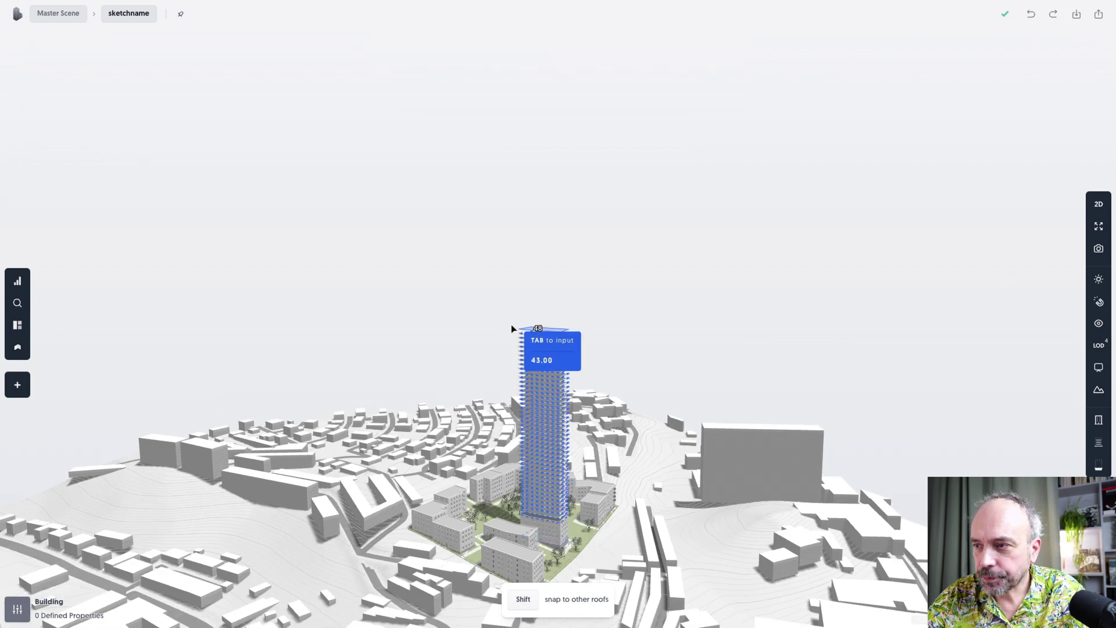
click(511, 325)
key(Escape)
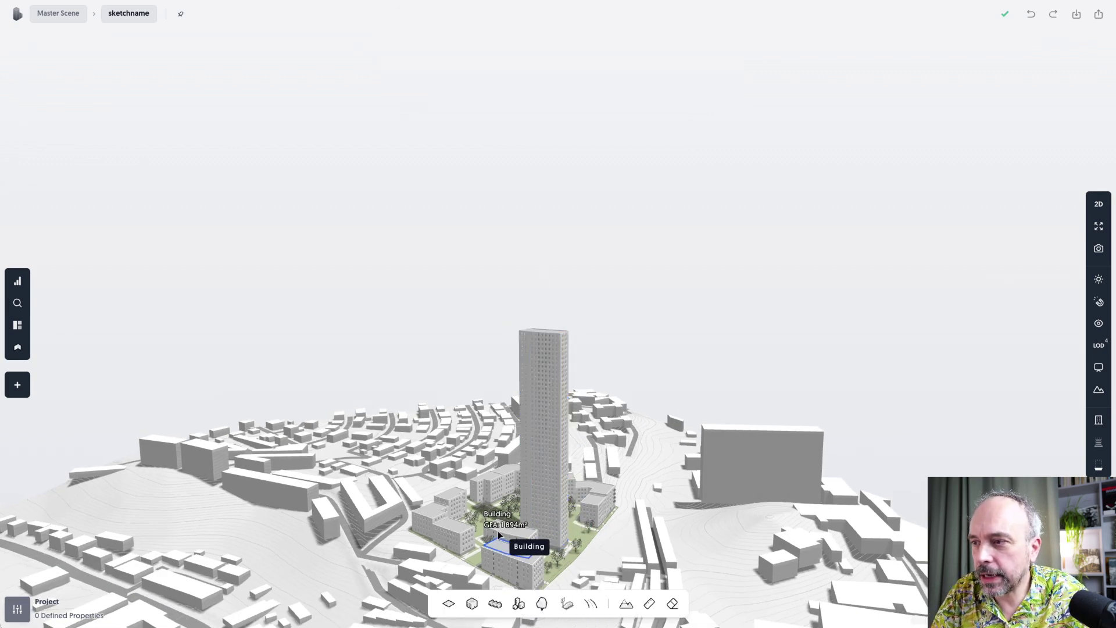
Step: Undo the central block's height change
key(ctrl+z)
scroll(531, 524, up, 10)
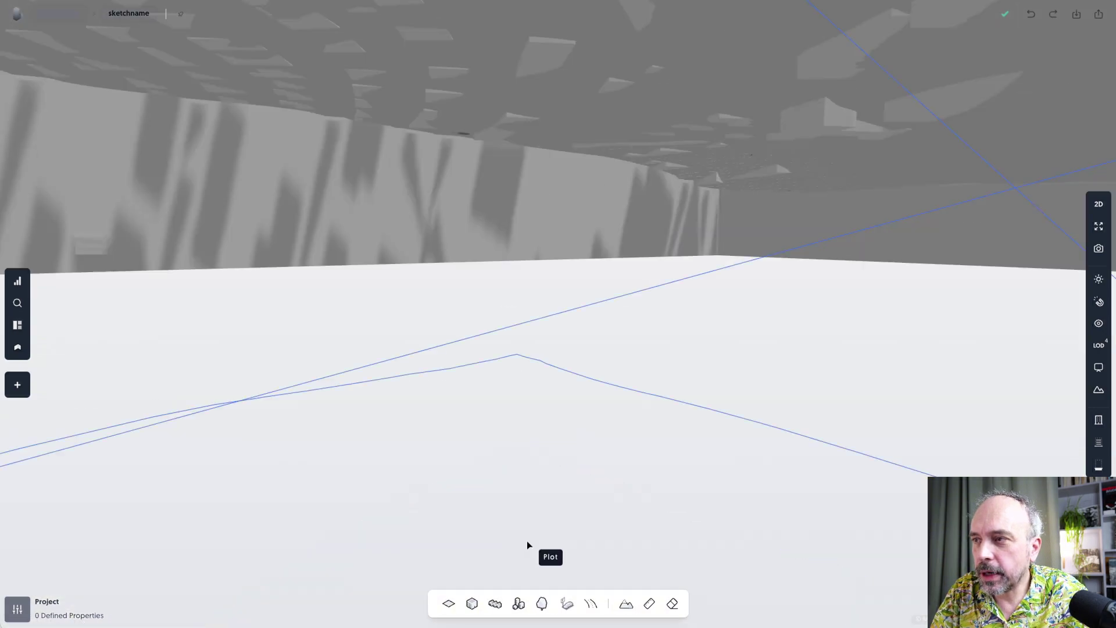
scroll(527, 541, down, 10)
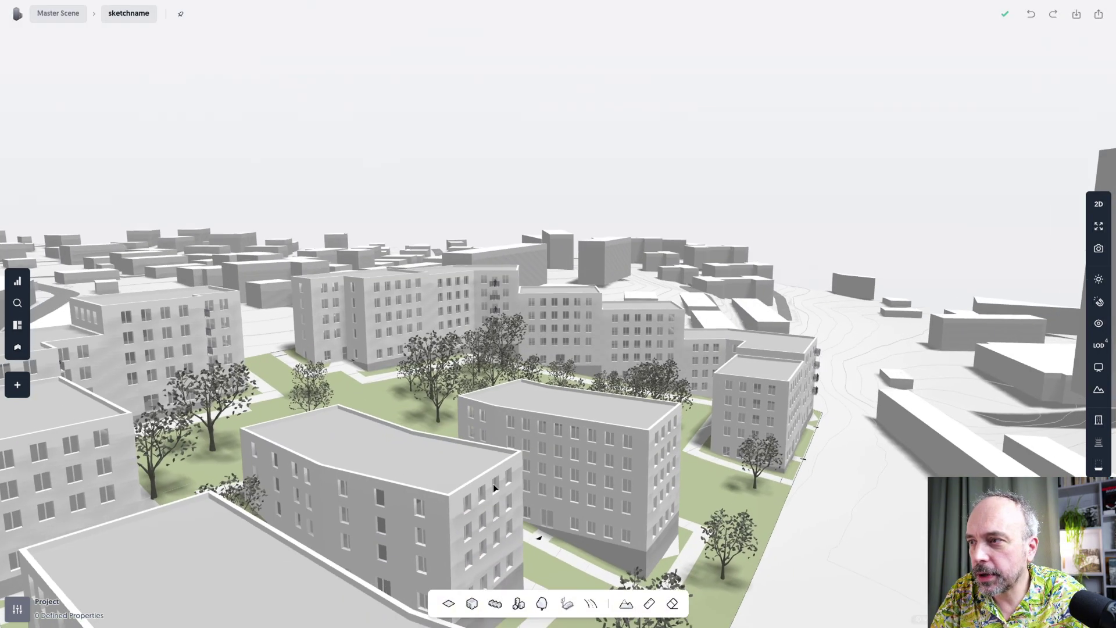
Step: Lengthen the central apartment block by moving its narrow end facade outward
click(441, 480)
drag(441, 481, 412, 440)
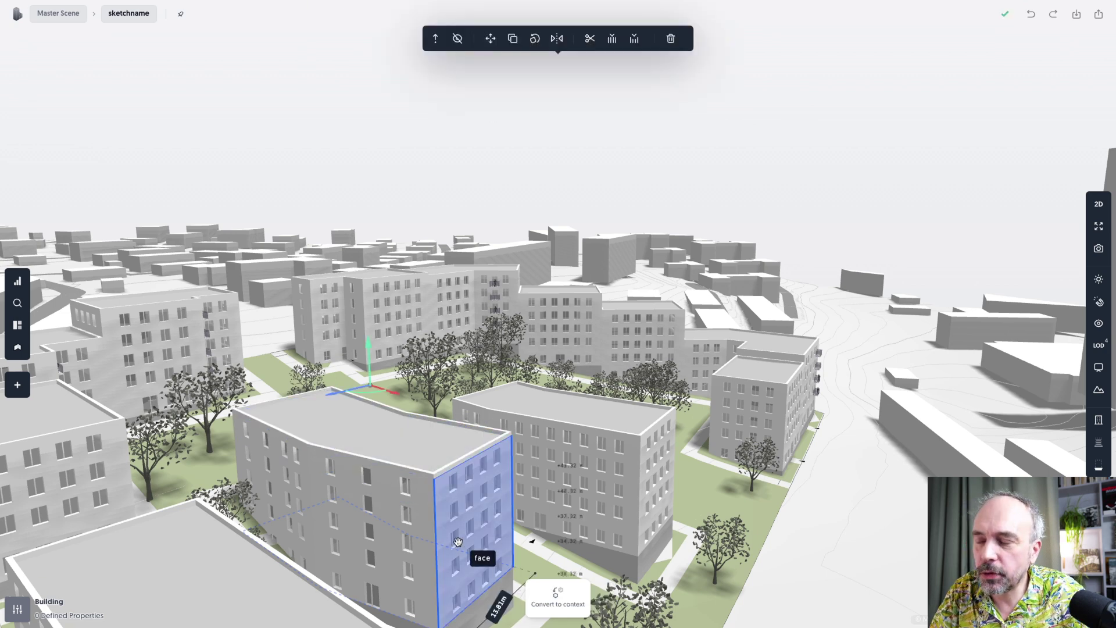
scroll(459, 542, down, 1)
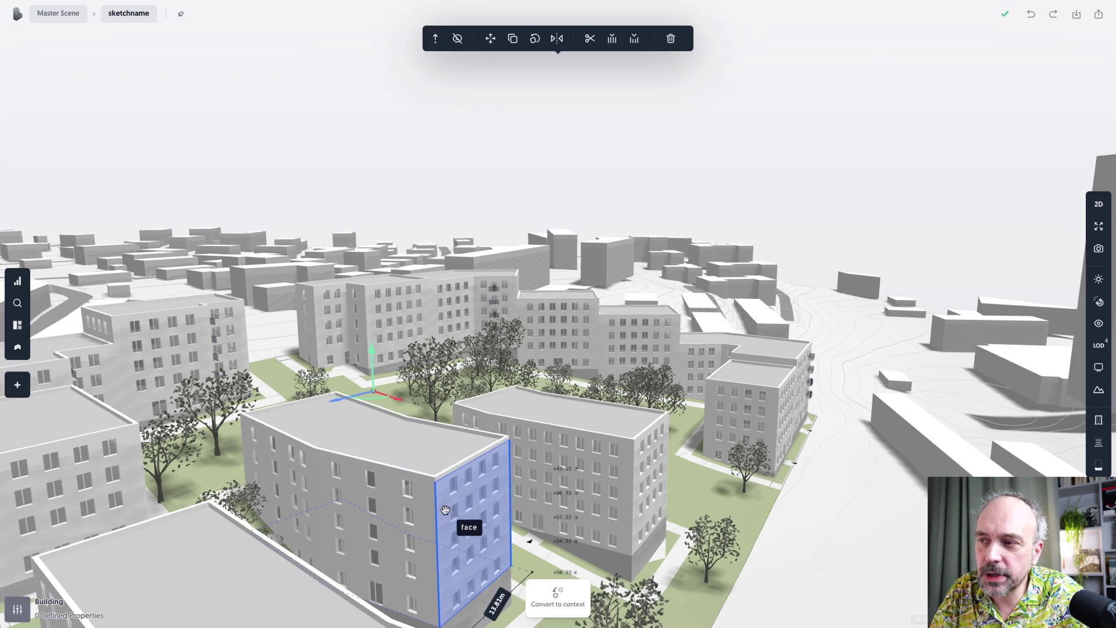
drag(446, 500, 465, 516)
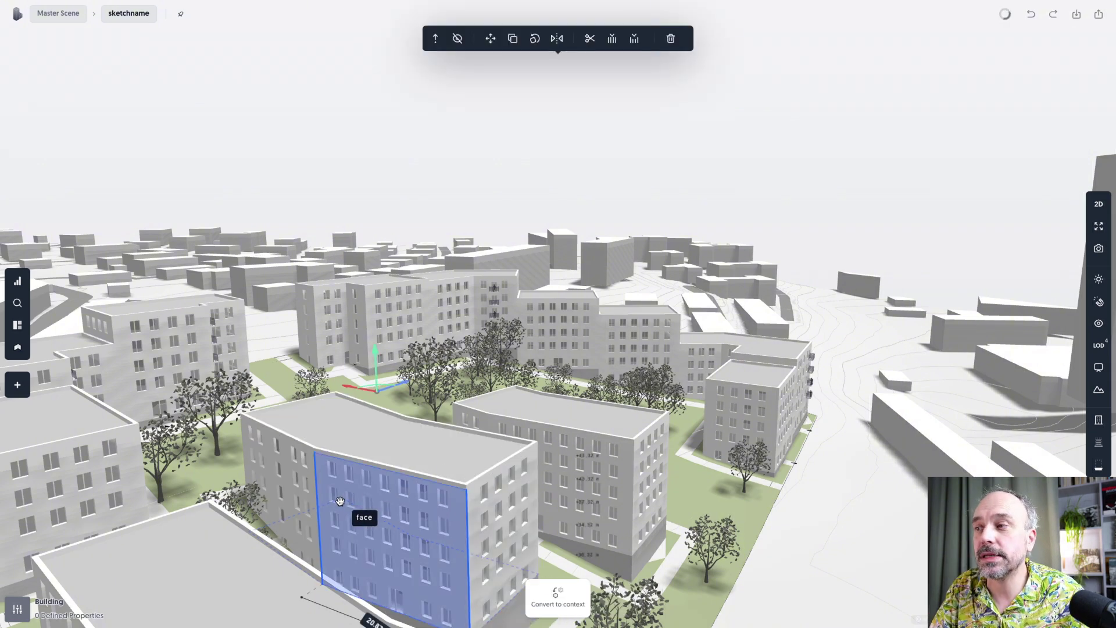
Step: Split the lengthened block crosswise near its bend and raise the roof of the smaller end part
click(591, 40)
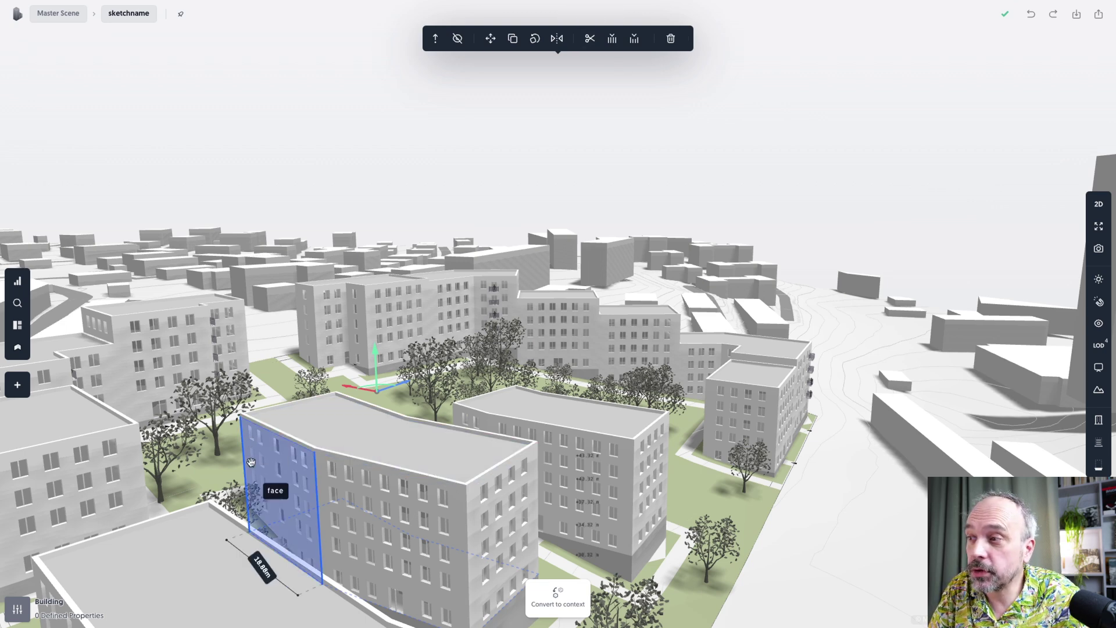
click(589, 38)
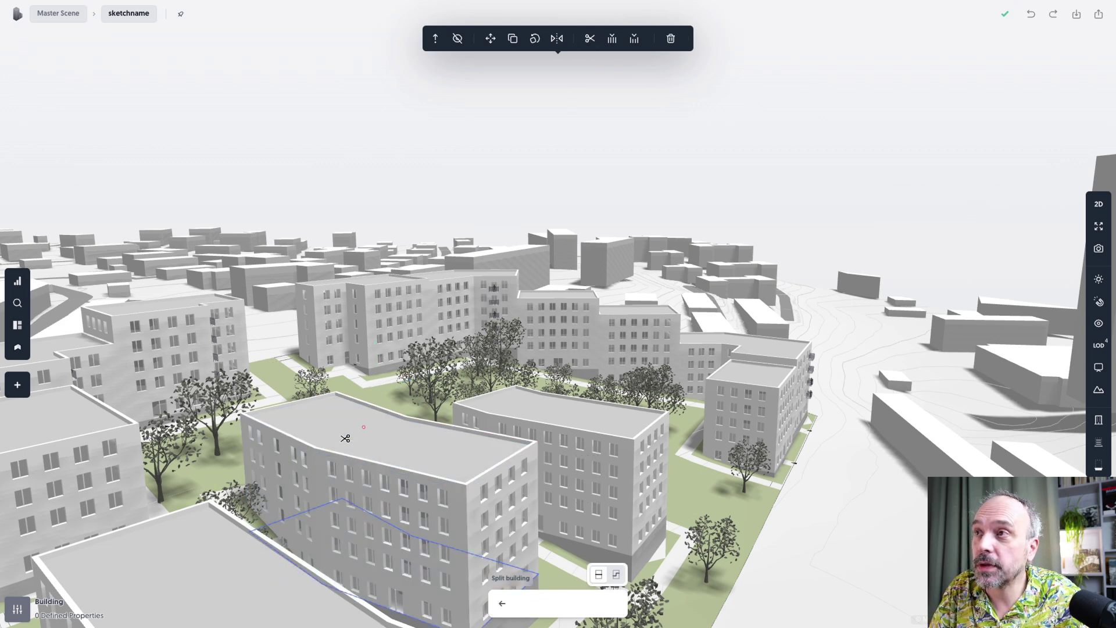
scroll(350, 512, down, 3)
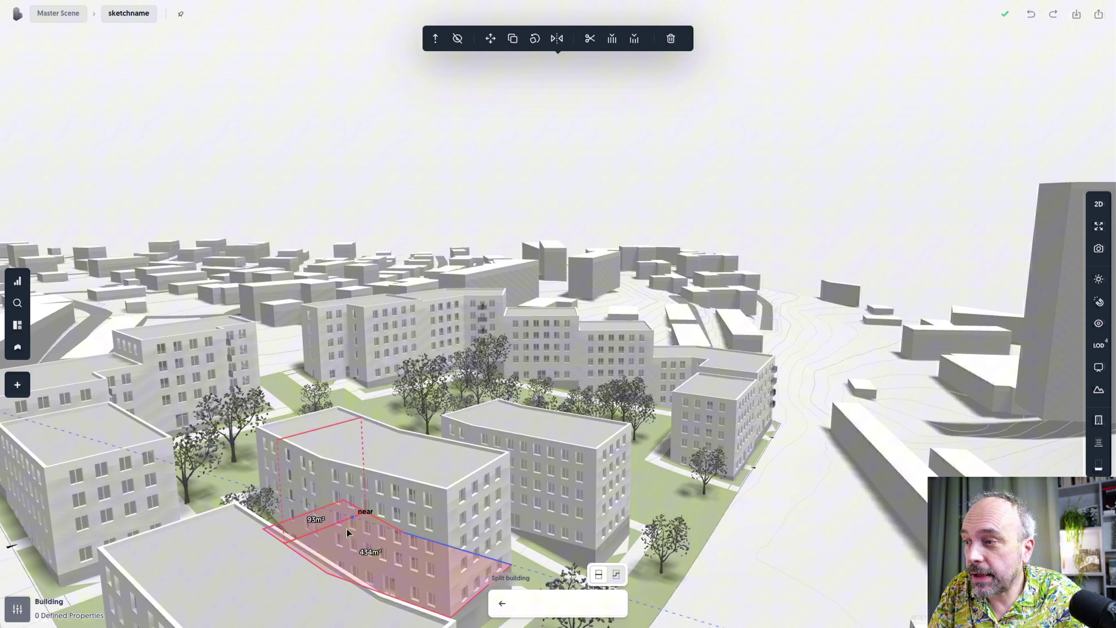
click(329, 575)
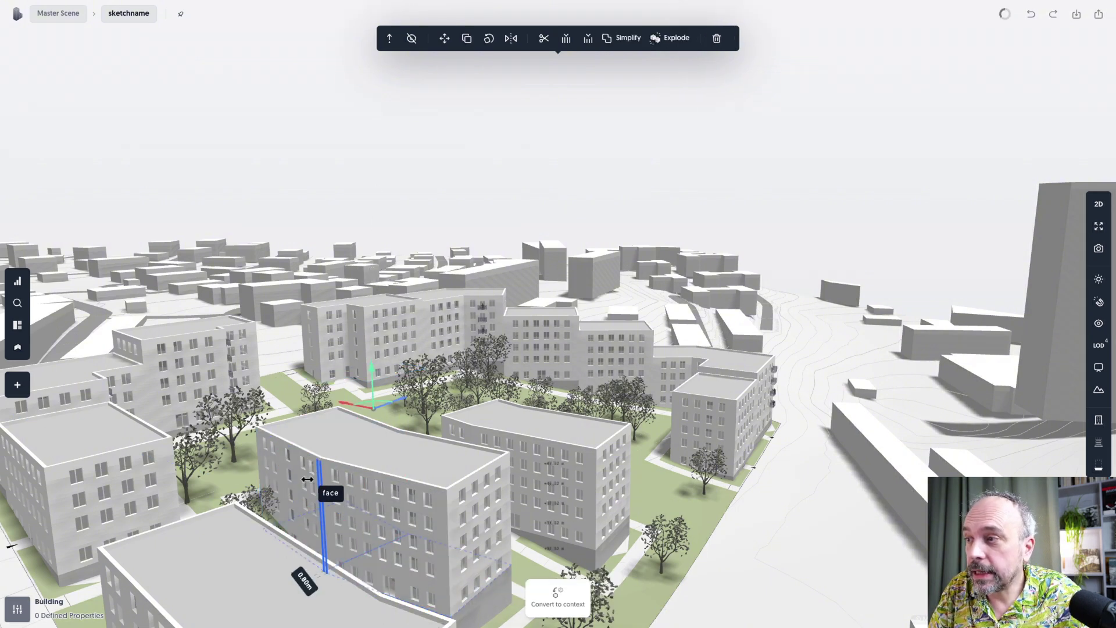
drag(322, 443, 345, 334)
Step: Add a Views simulation to the generative plot and examine the generic view quality of the facades around the courtyard
scroll(407, 377, down, 5)
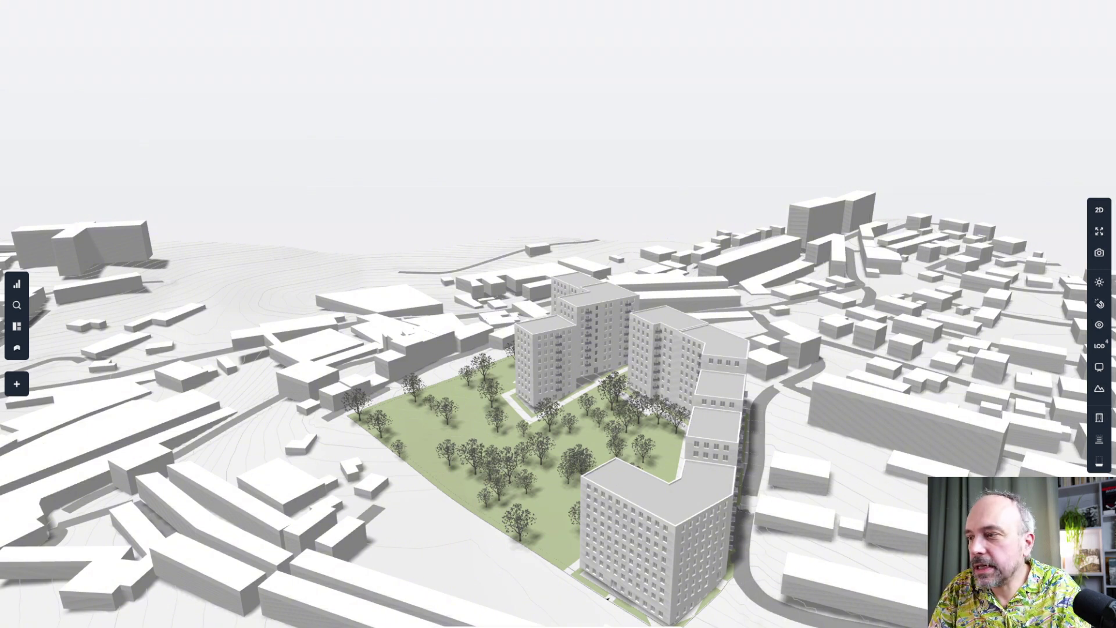
drag(631, 558, 537, 514)
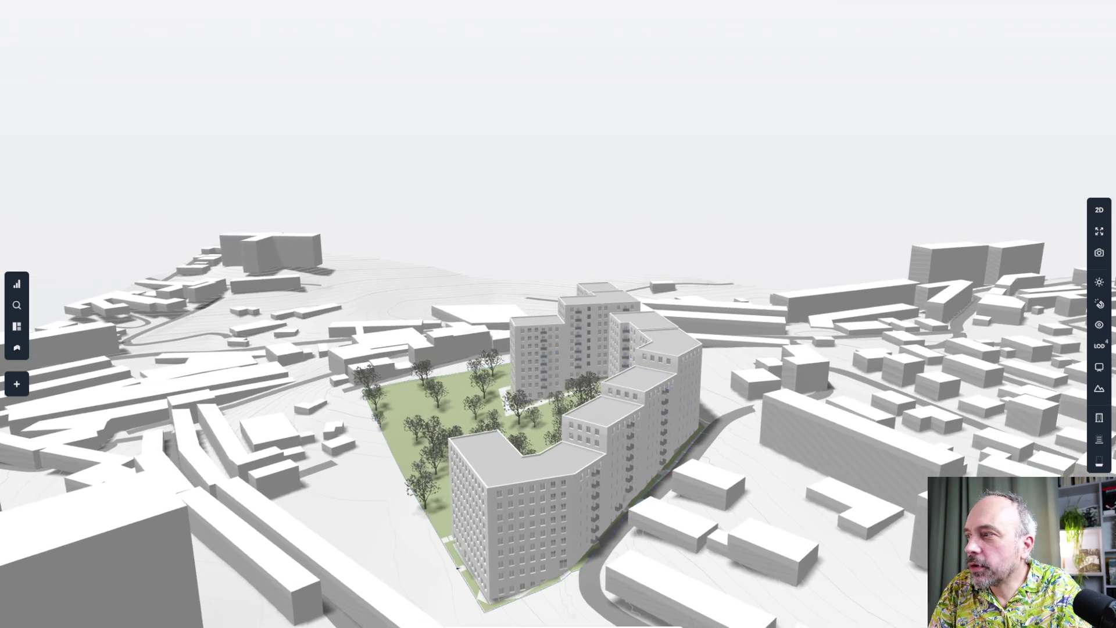
click(17, 384)
click(91, 374)
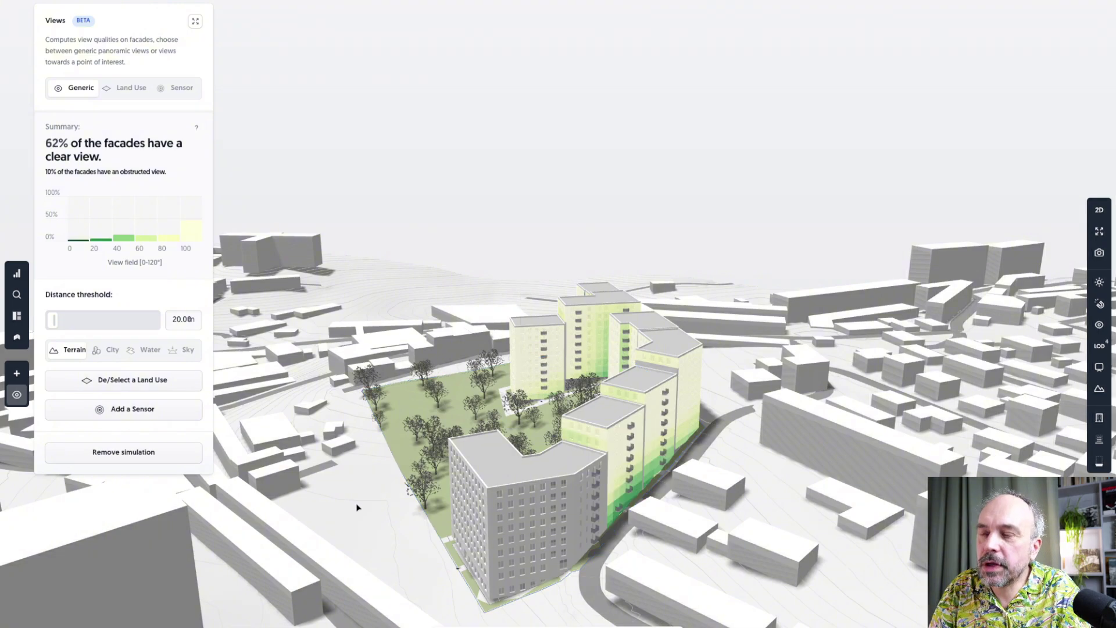
drag(357, 508, 679, 522)
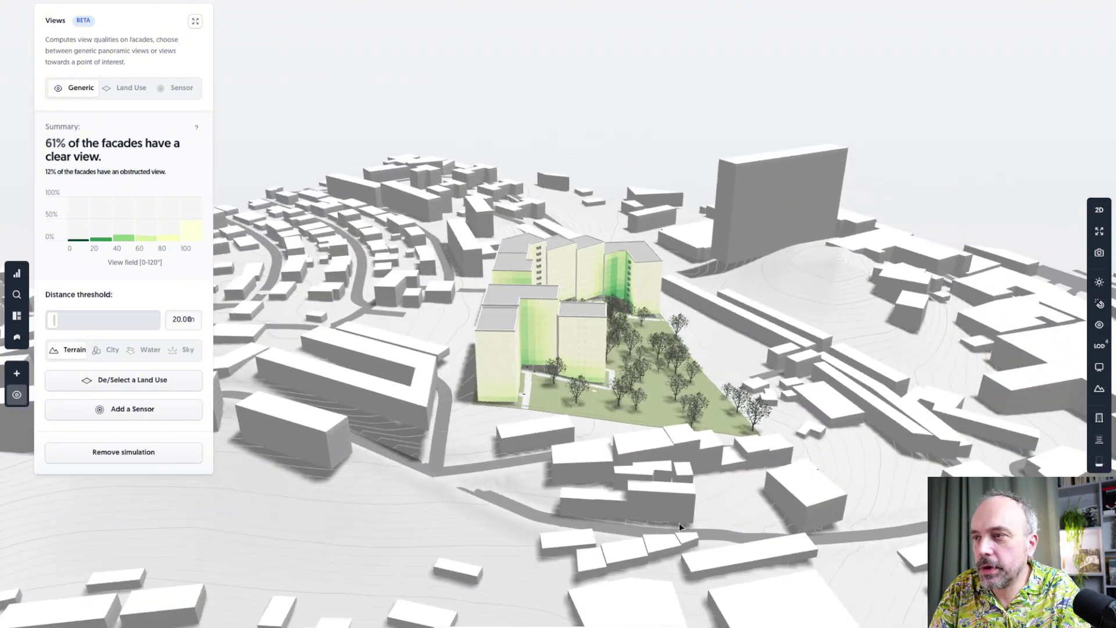
drag(663, 430, 655, 266)
scroll(598, 284, up, 10)
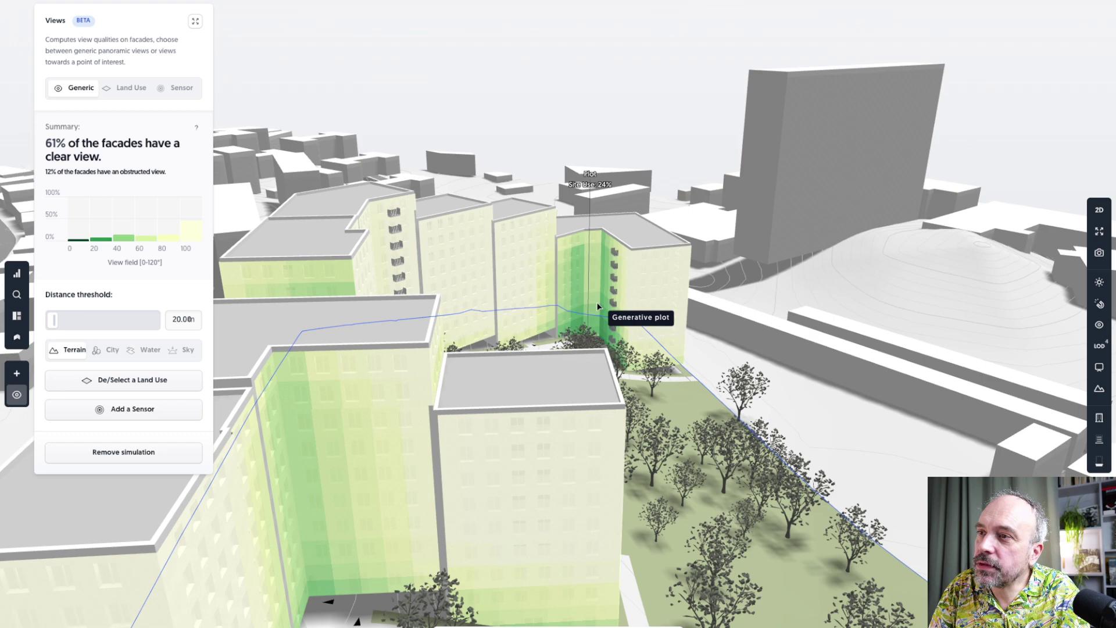
drag(597, 306, 721, 364)
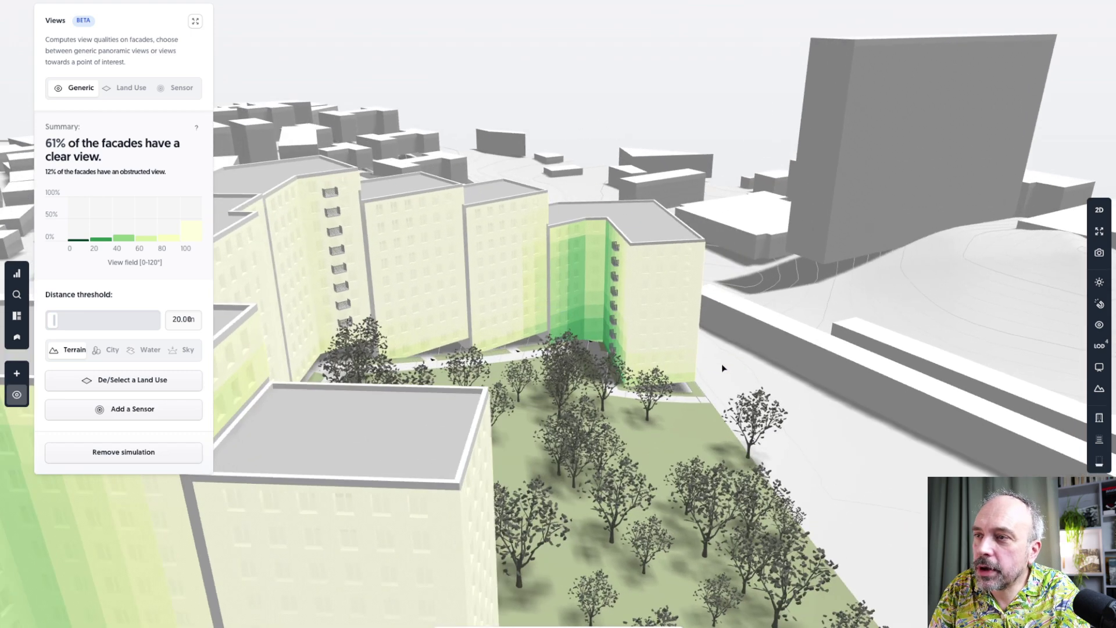
Step: Switch the Views simulation to the City land use and inspect the facades of the generative plot
click(100, 352)
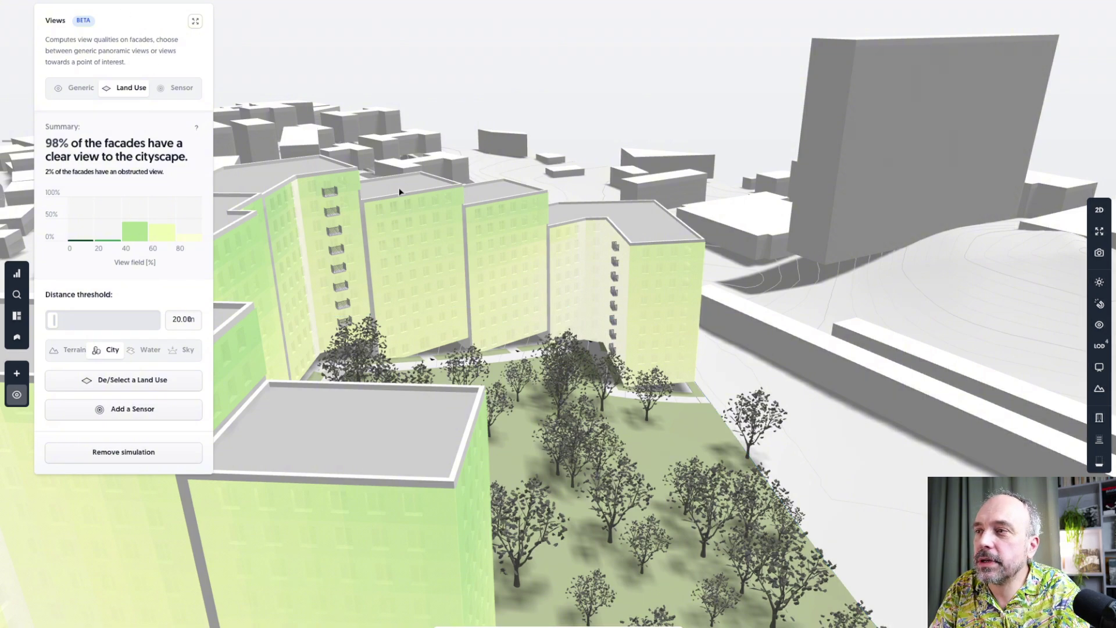
drag(691, 291, 594, 413)
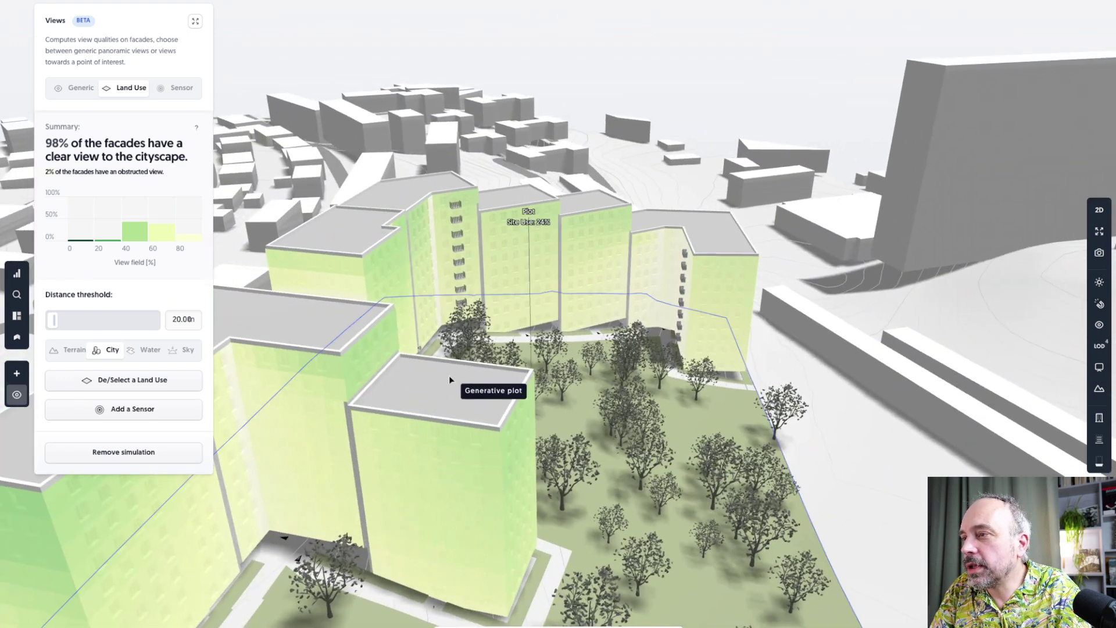
click(447, 386)
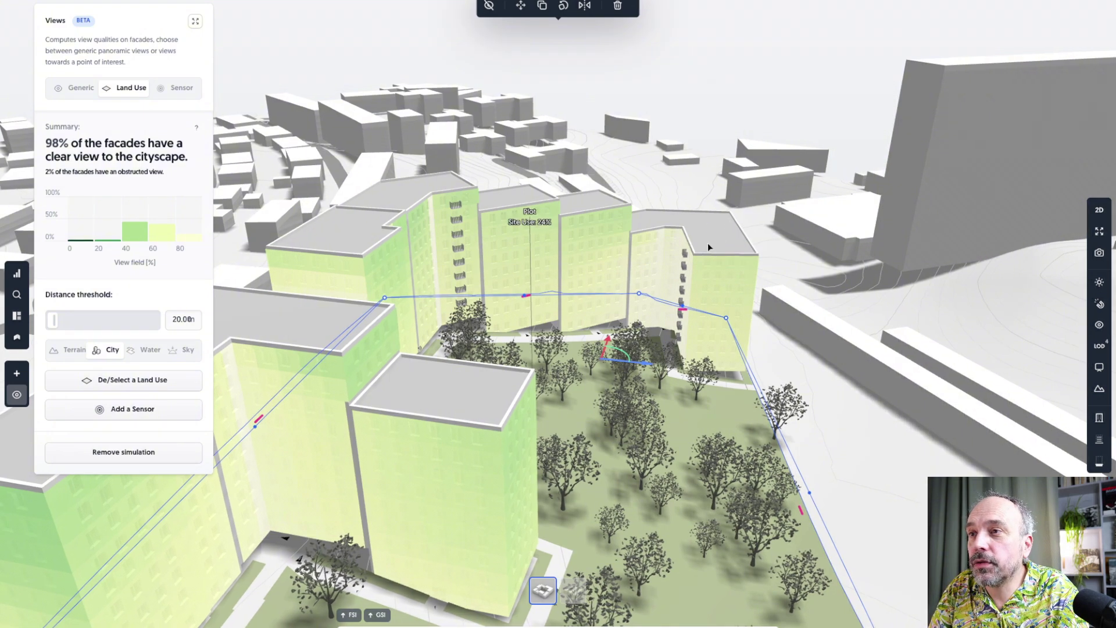
drag(707, 246, 811, 427)
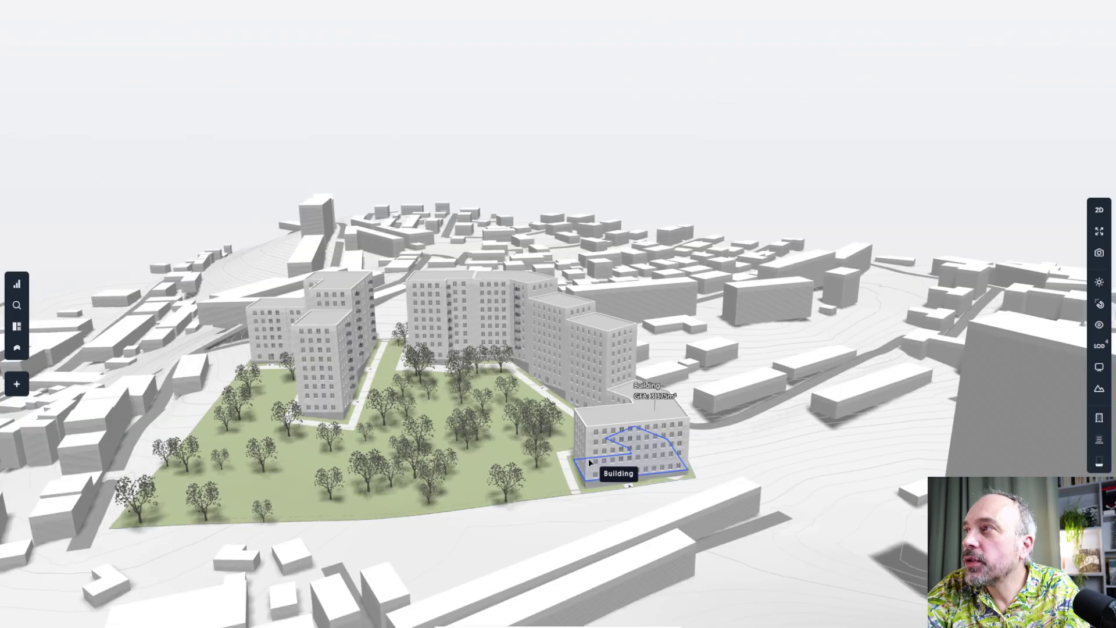
Step: Delete all the individual apartment buildings from the plot
click(589, 460)
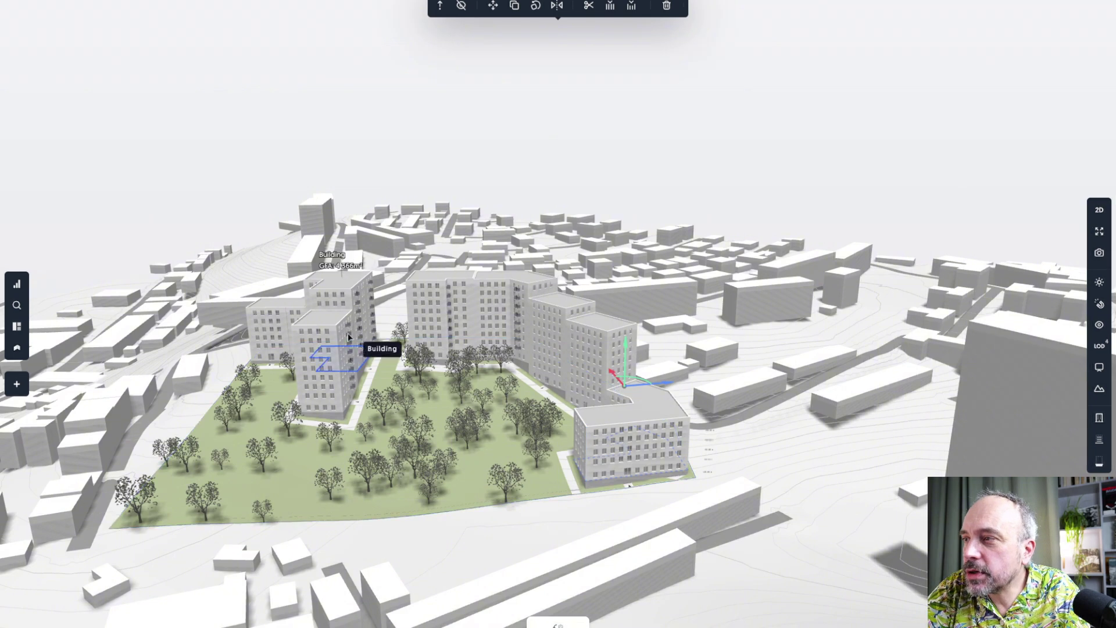
key(Delete)
click(327, 333)
key(Delete)
click(488, 334)
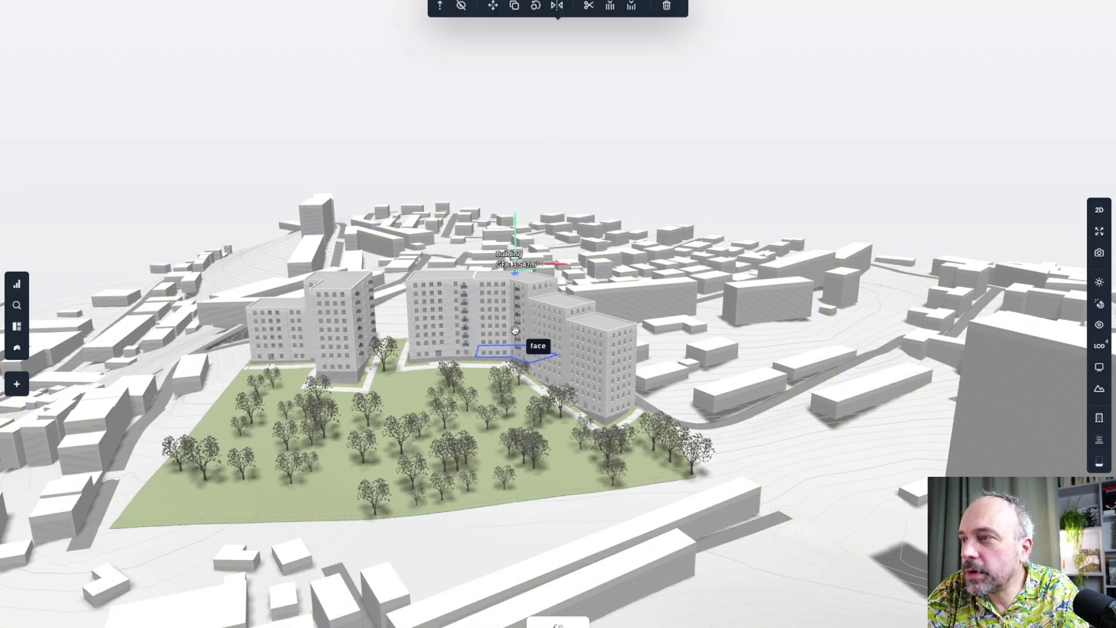
key(Delete)
click(575, 375)
key(Delete)
Step: Turn Generative mode back on for the emptied plot and open its layout settings at the parking parameters
click(479, 503)
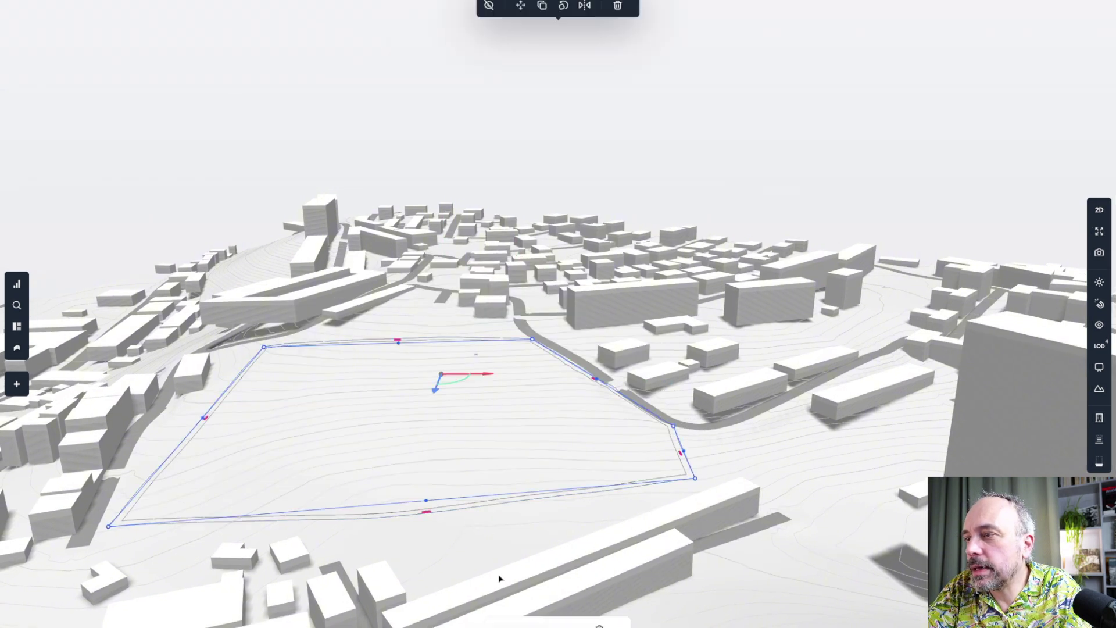
click(518, 626)
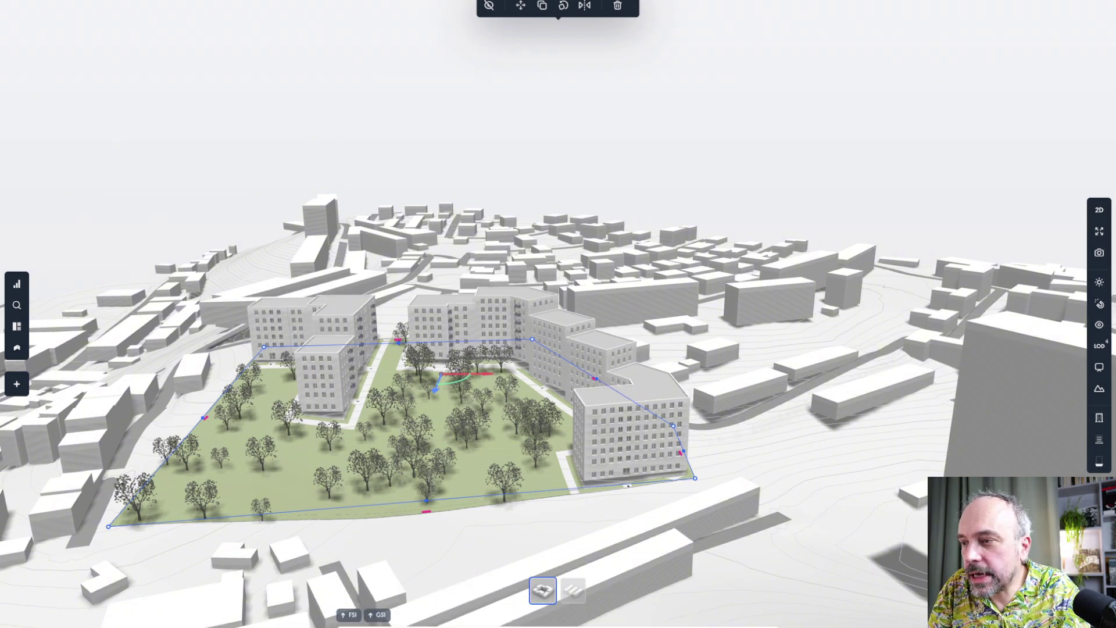
click(543, 590)
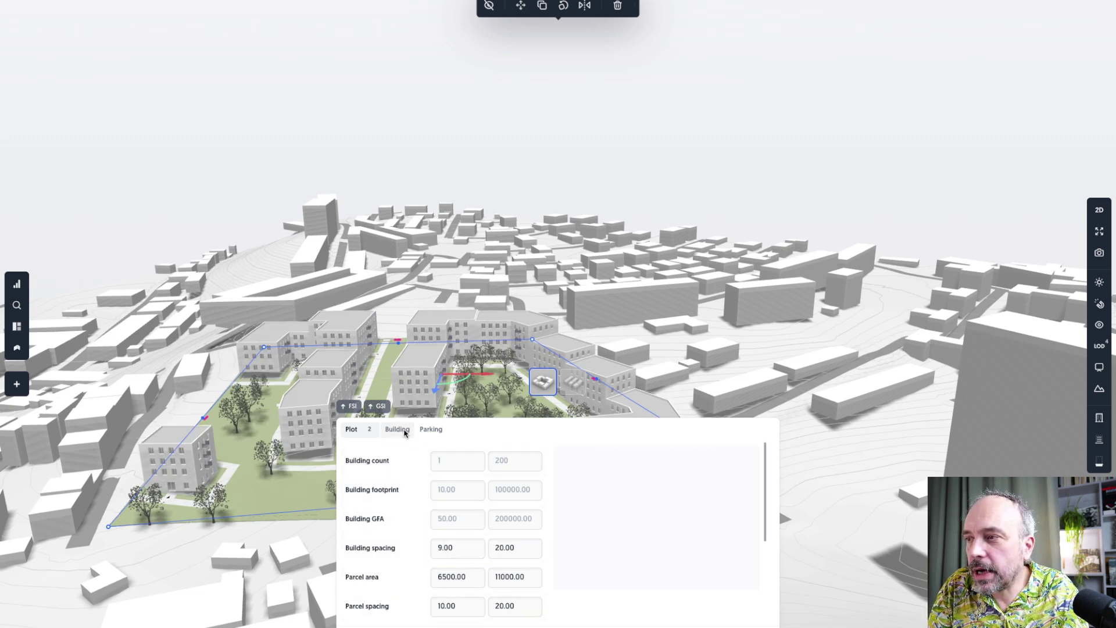
click(430, 429)
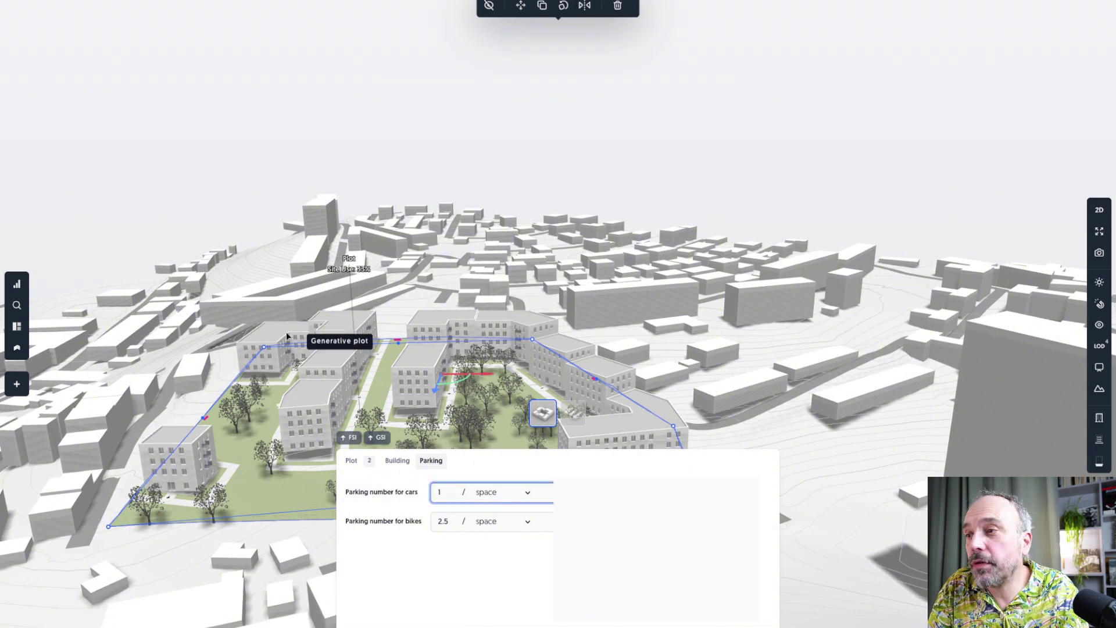
Step: Deselect the plot and examine its regenerated apartment blocks and green courtyard from several sides
drag(290, 346, 327, 348)
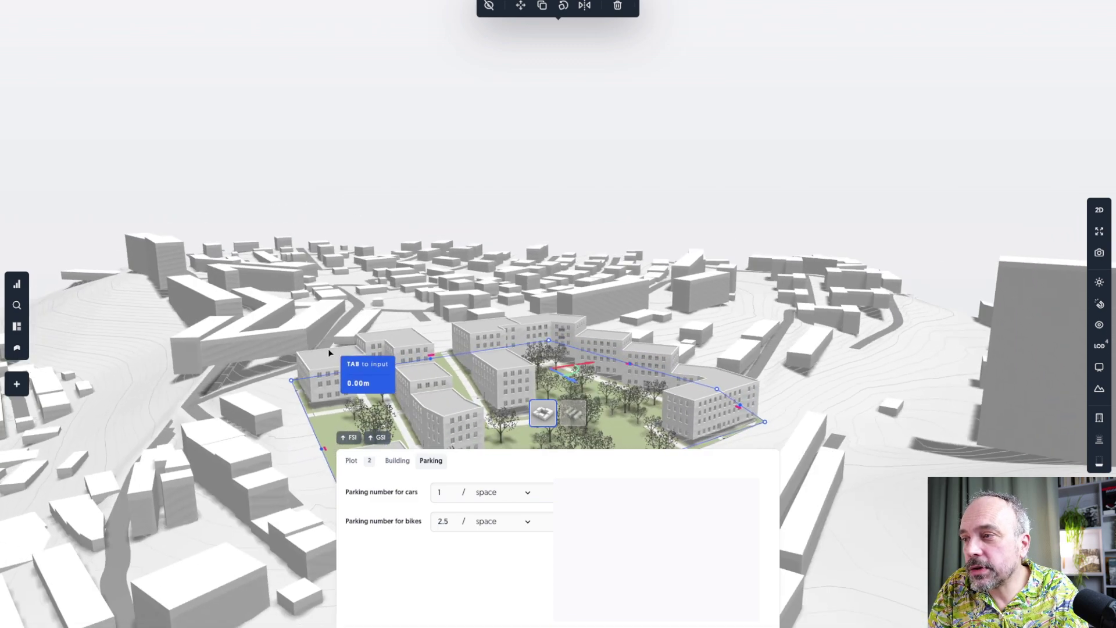
click(806, 538)
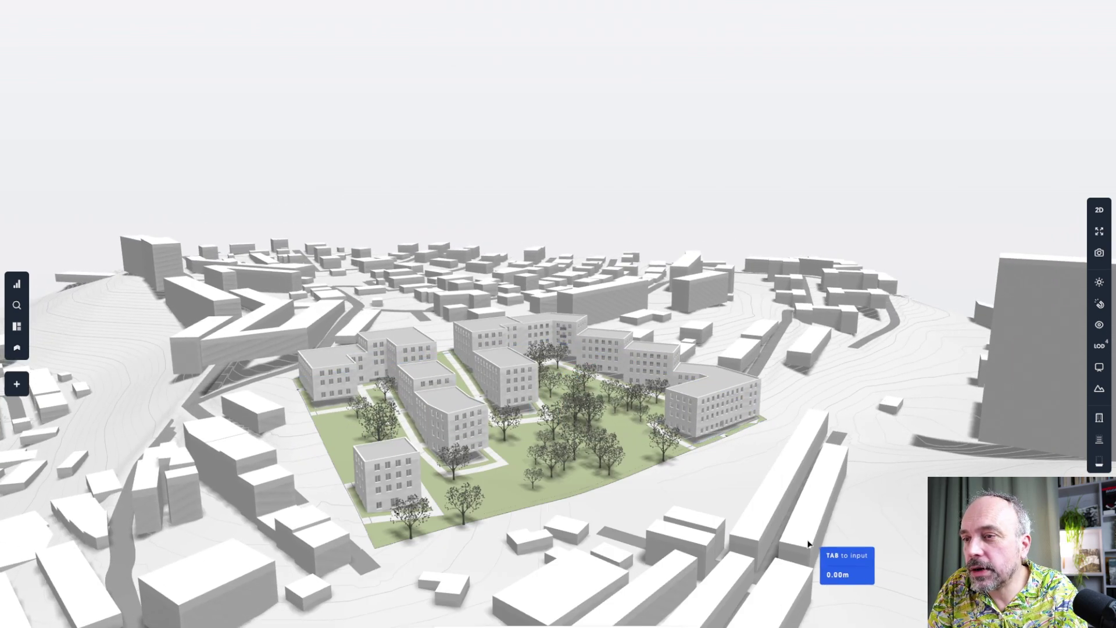
drag(353, 483, 405, 522)
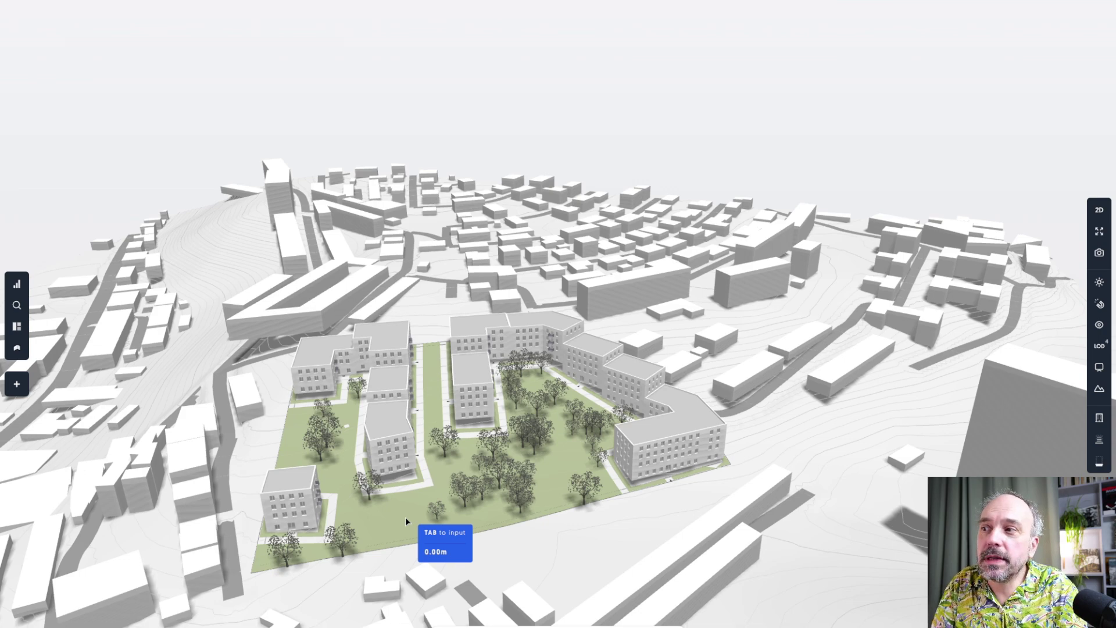
drag(384, 511, 462, 490)
scroll(430, 388, up, 2)
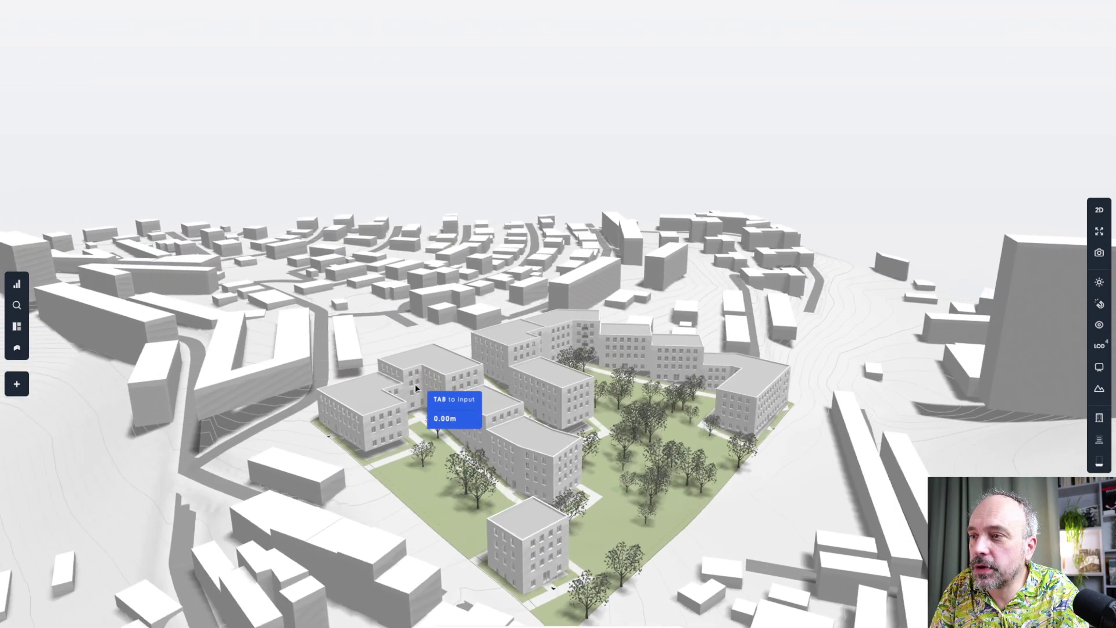
Step: Turn off the plot's Generative mode and raise the small detached corner building into a tower
click(550, 475)
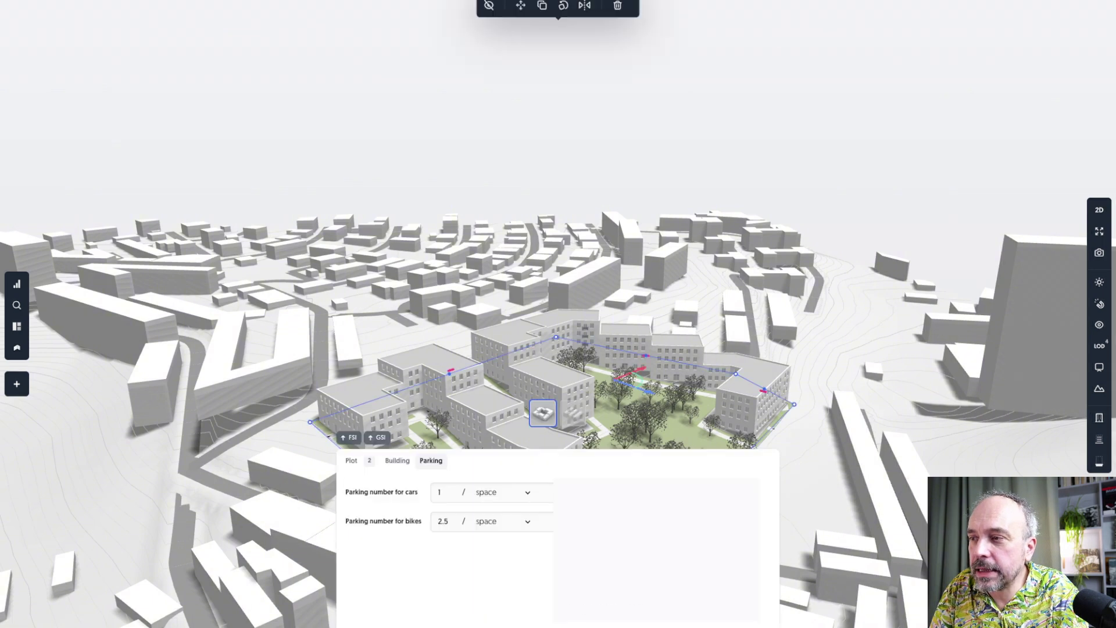
click(370, 626)
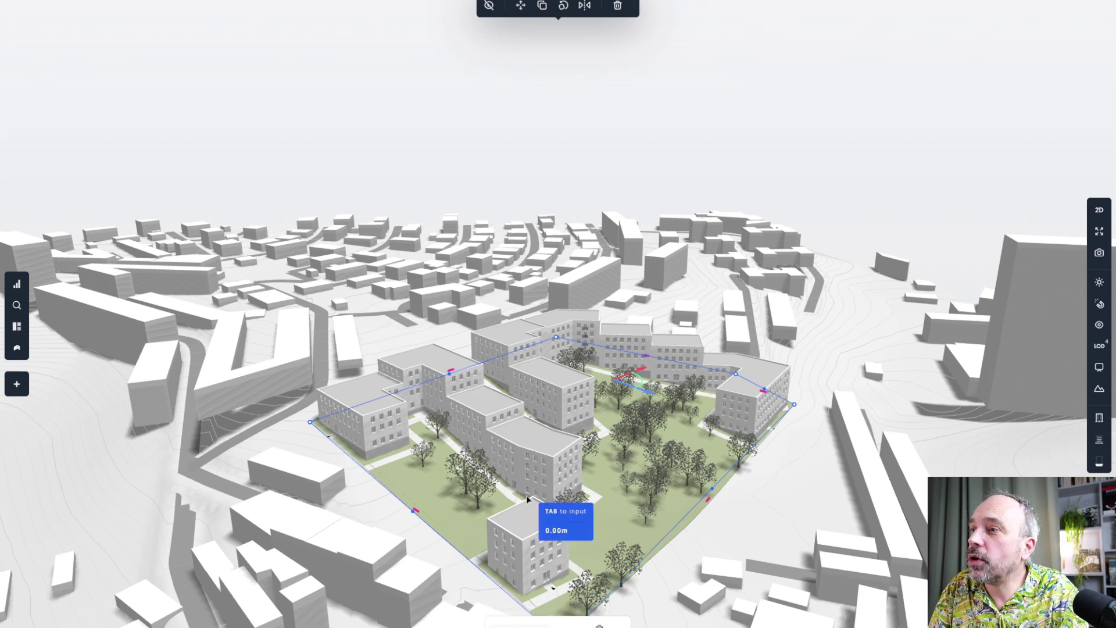
click(526, 530)
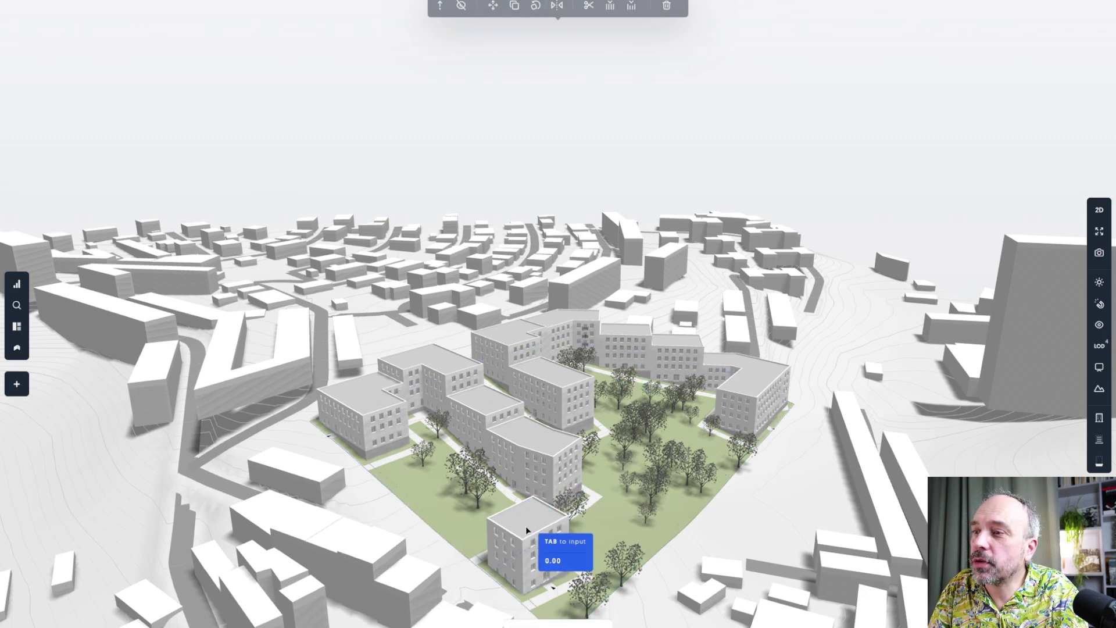
click(479, 377)
drag(810, 518, 668, 511)
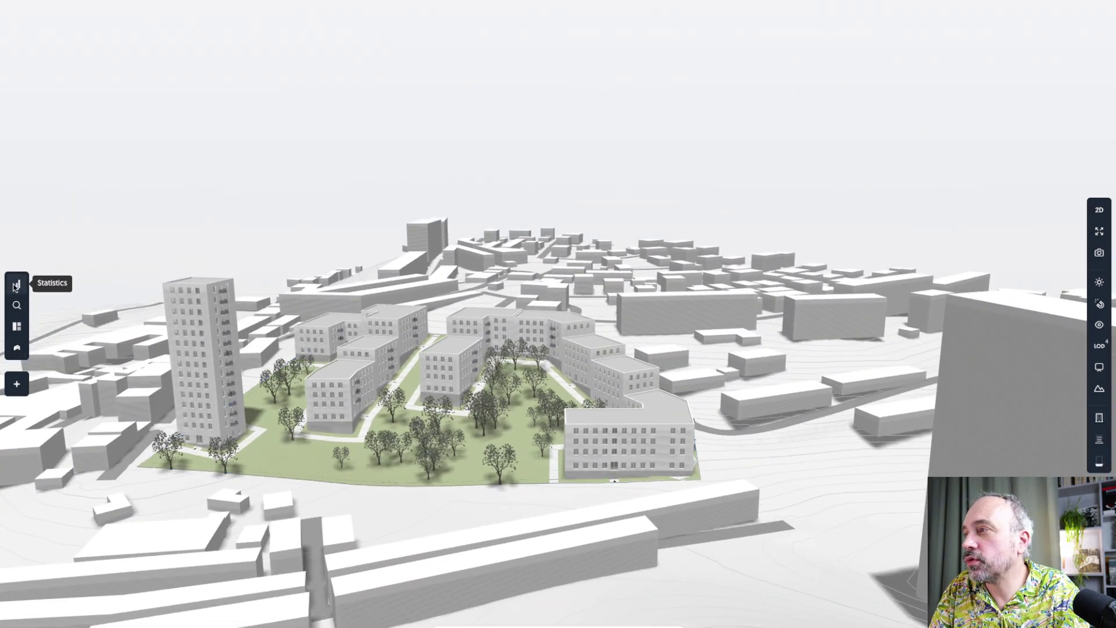
Step: Open the sketch's statistics for review
click(15, 284)
mouse_move(162, 67)
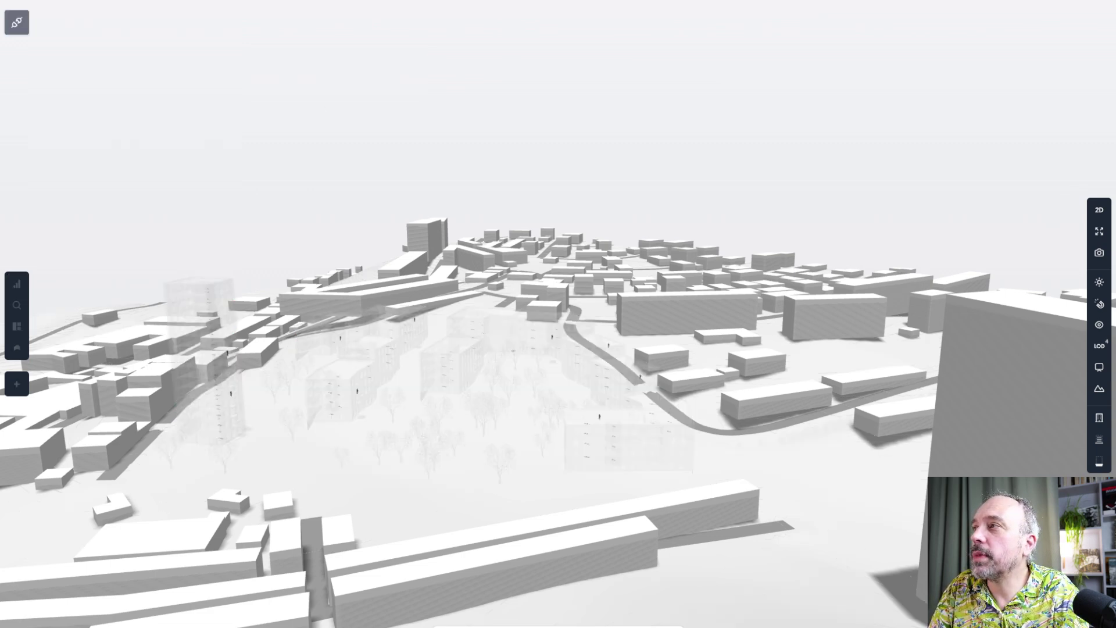
Step: Leave the sketch for the projects overview and open the sketches of the Lisboa project
click(17, 2)
click(22, 3)
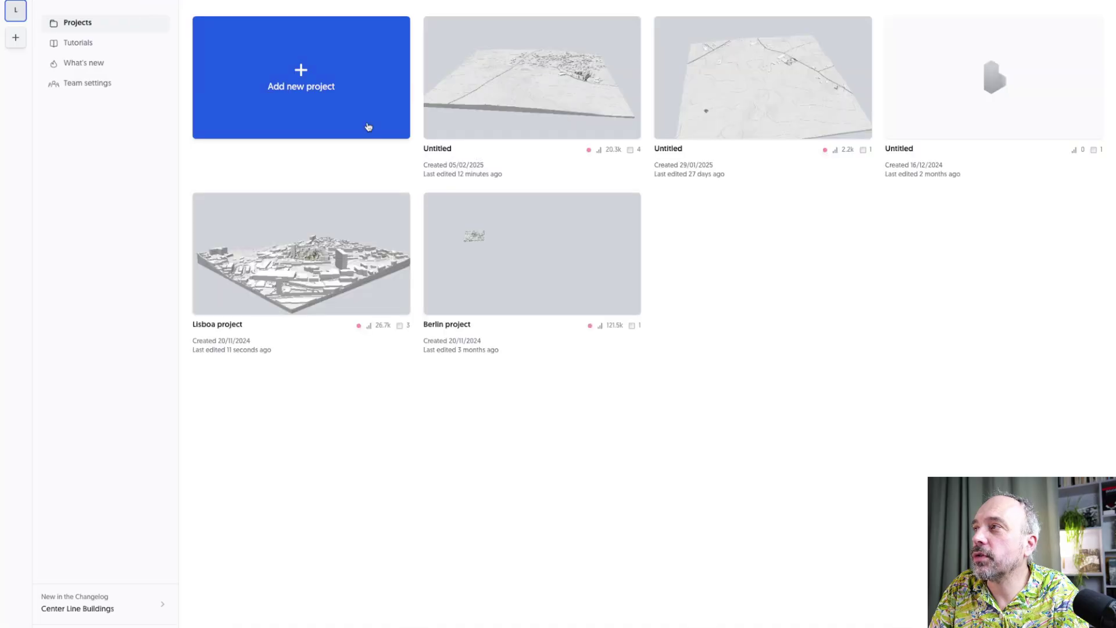
mouse_move(366, 316)
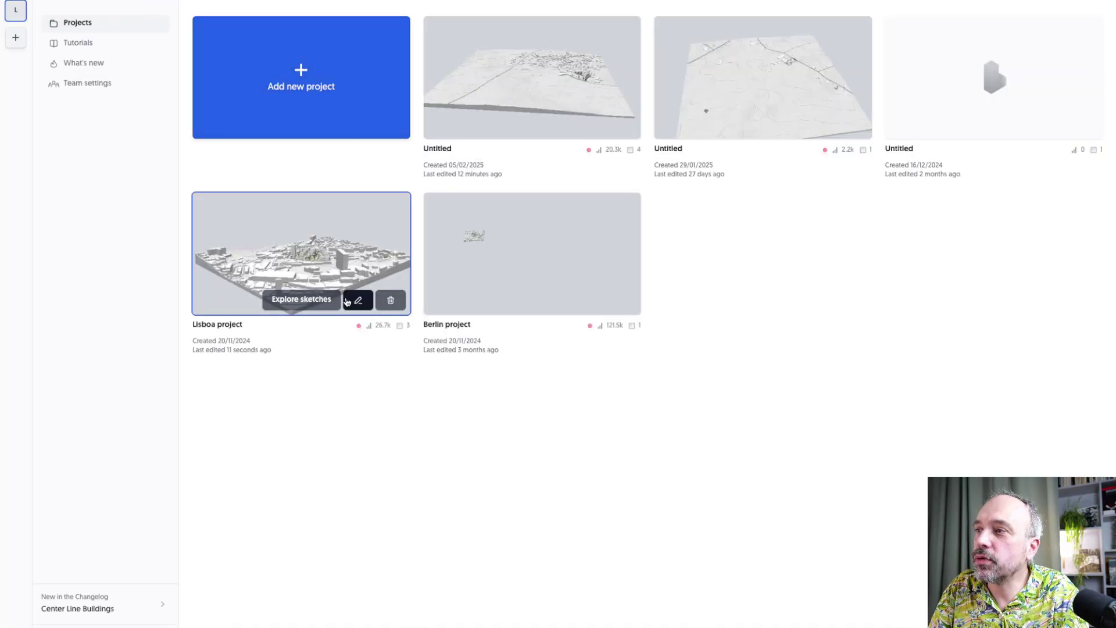
click(316, 299)
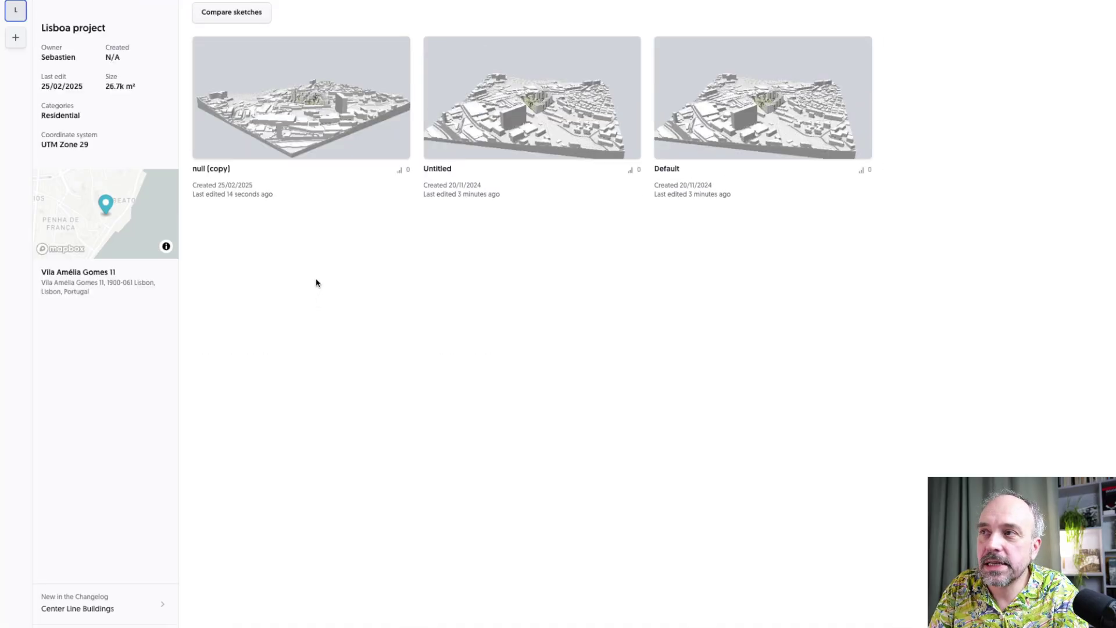
Step: Look over the Lisboa project's three sketches and open the Default sketch
mouse_move(283, 109)
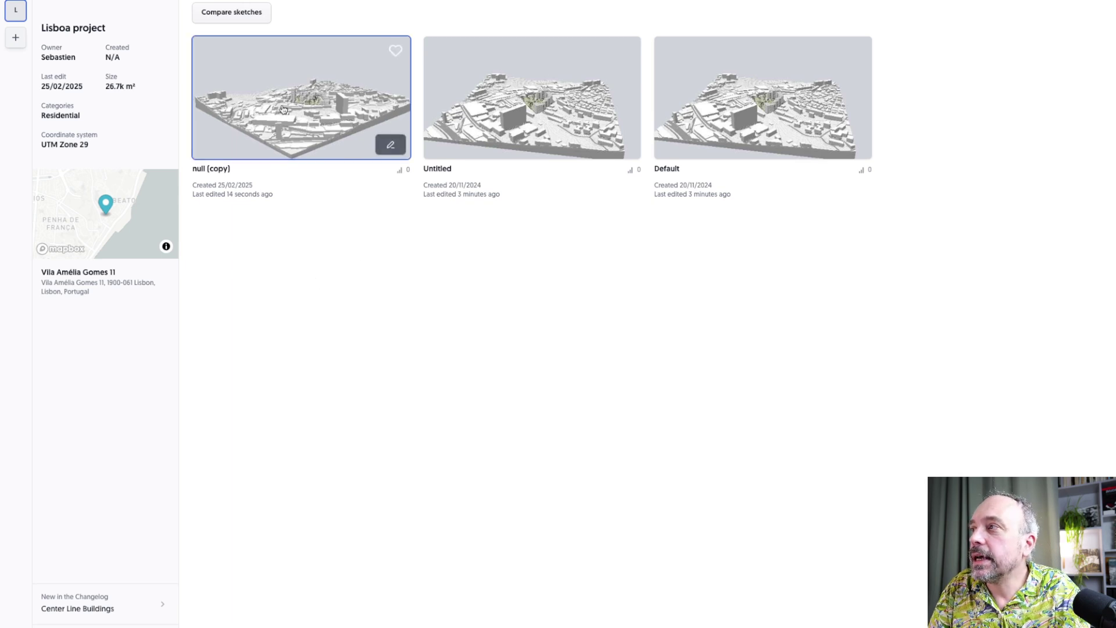
mouse_move(582, 90)
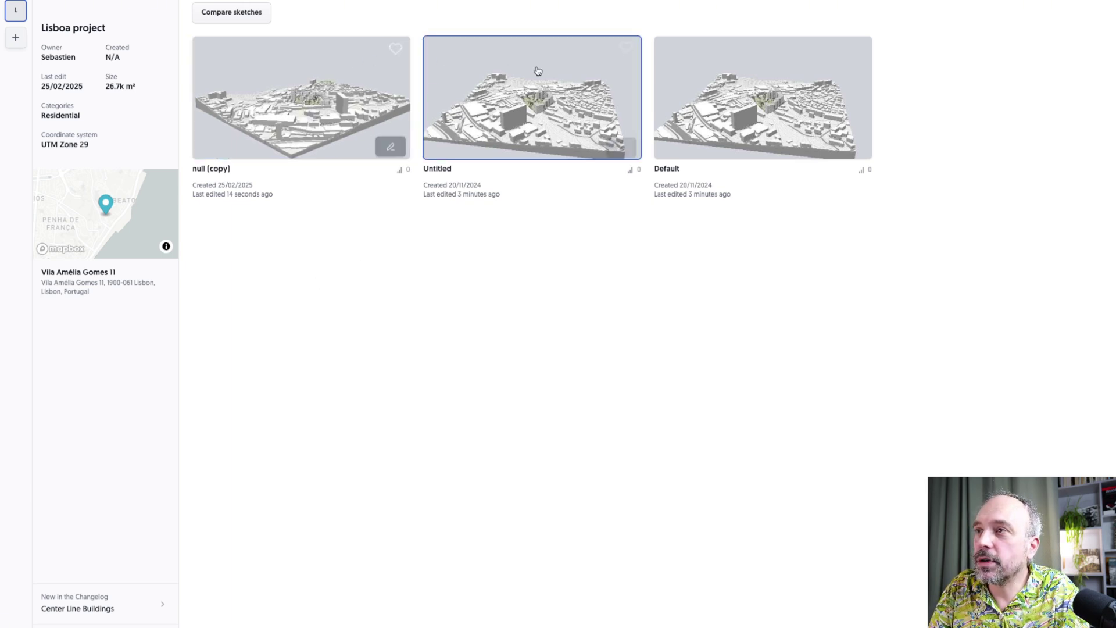
click(628, 54)
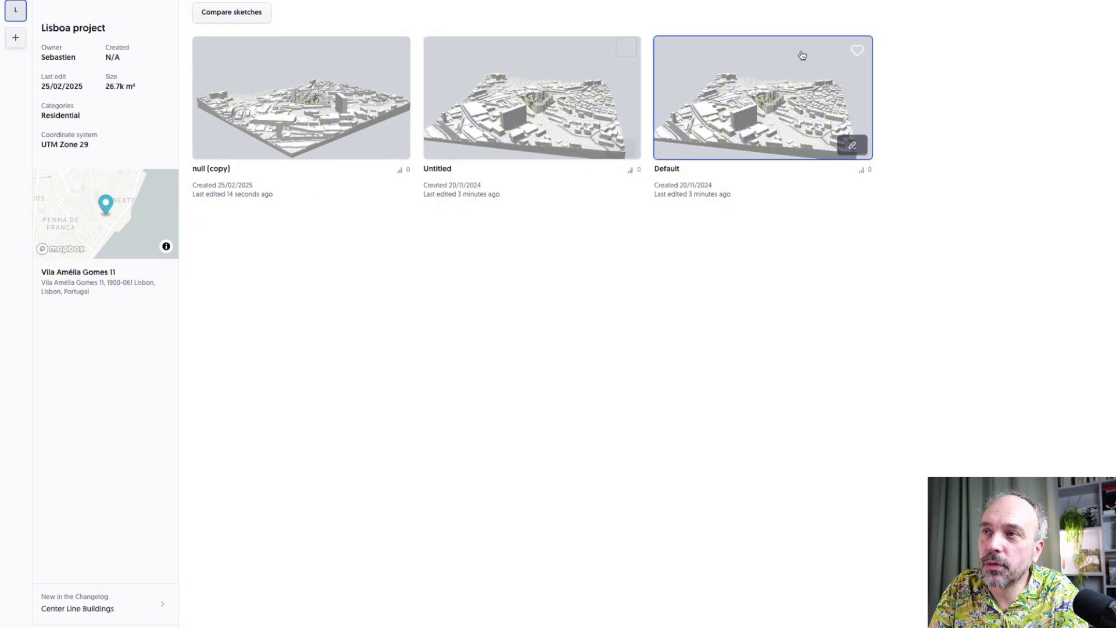
mouse_move(850, 45)
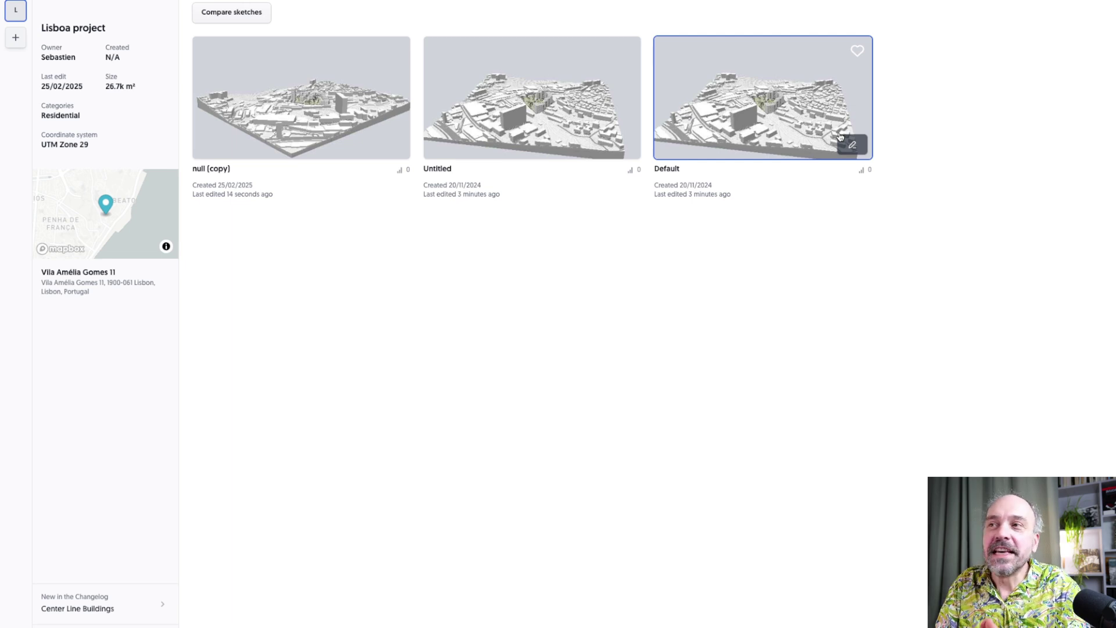
click(719, 124)
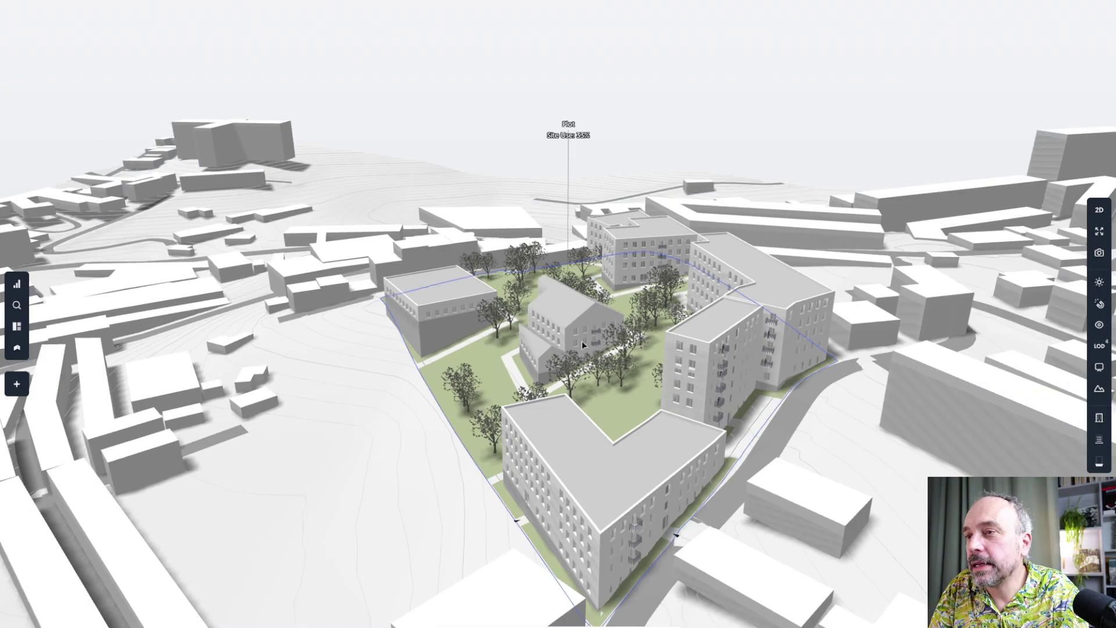
Step: Examine the sketch's apartment blocks, courtyard and surrounding buildings from several angles and distances
drag(593, 436, 570, 432)
scroll(668, 376, up, 2)
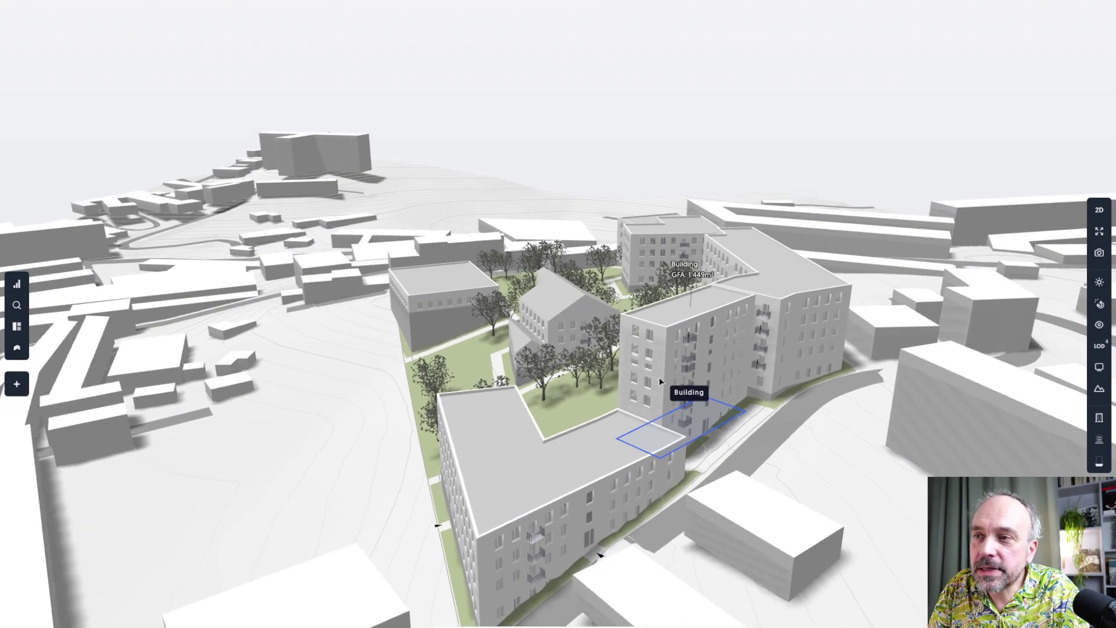
drag(651, 372, 727, 371)
scroll(693, 336, up, 5)
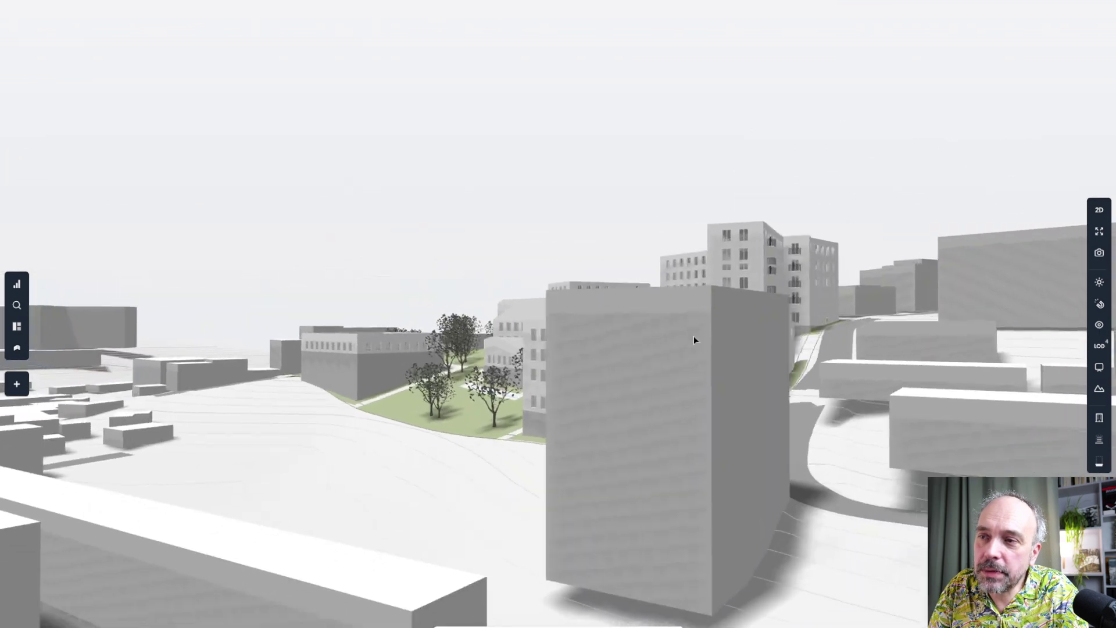
scroll(669, 351, down, 5)
scroll(692, 310, up, 3)
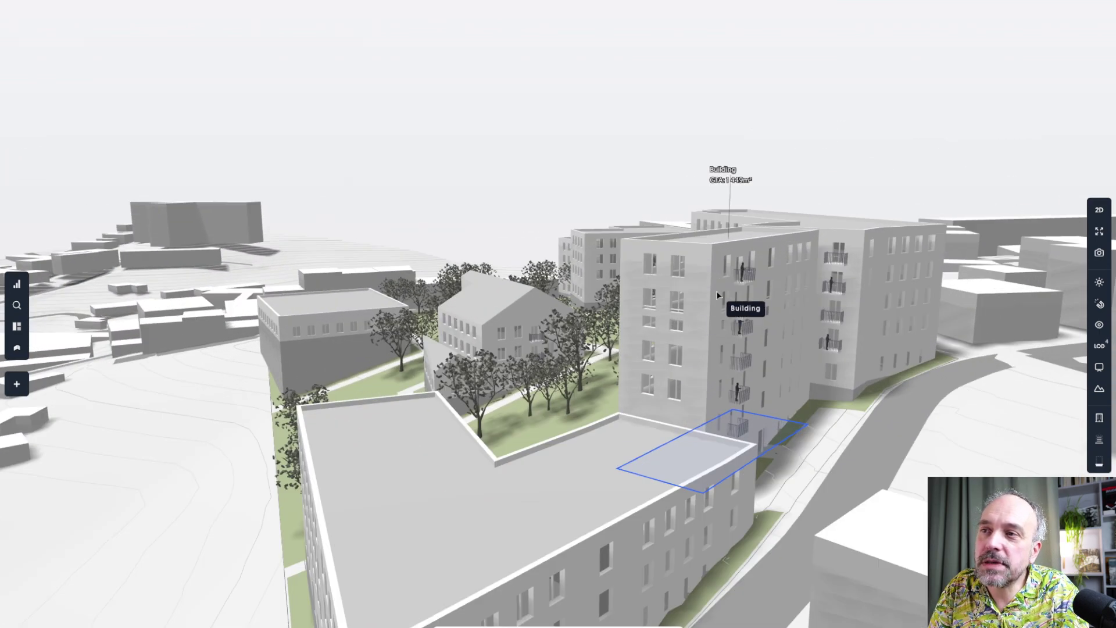
drag(717, 268, 679, 277)
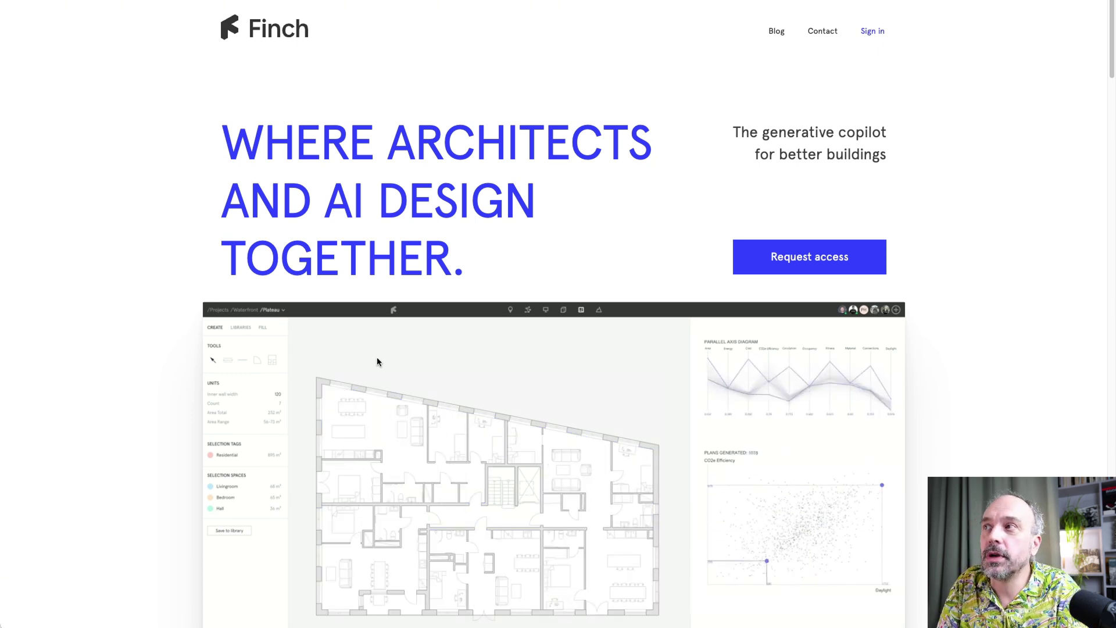
Step: Switch to the Finch homepage and read its introduction and the "Your design, optimized" section
scroll(374, 351, down, 1)
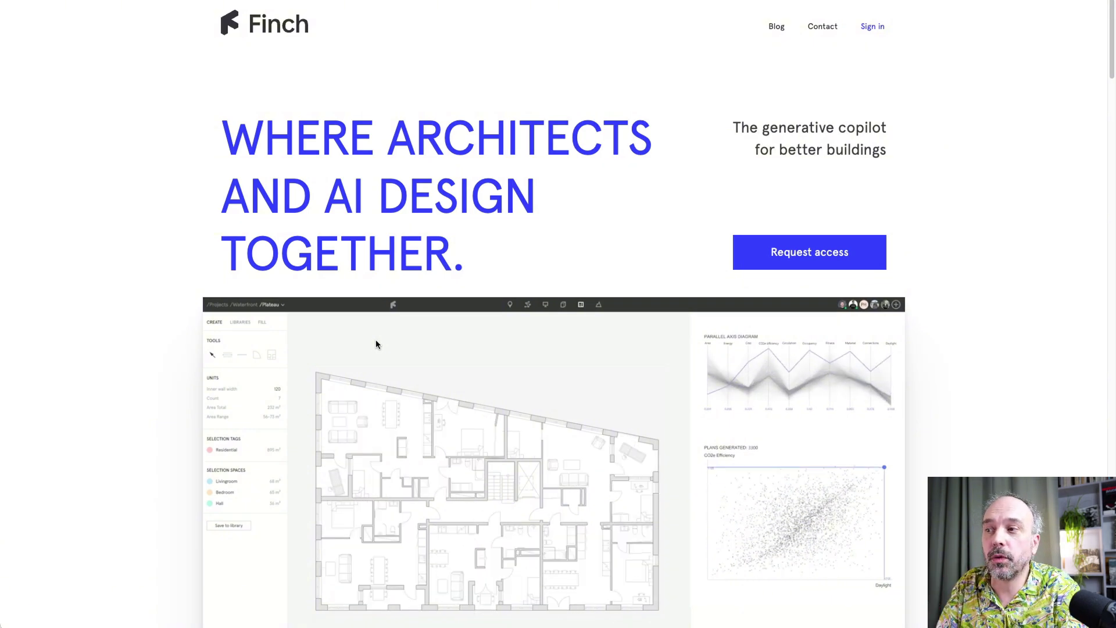
scroll(376, 349, down, 4)
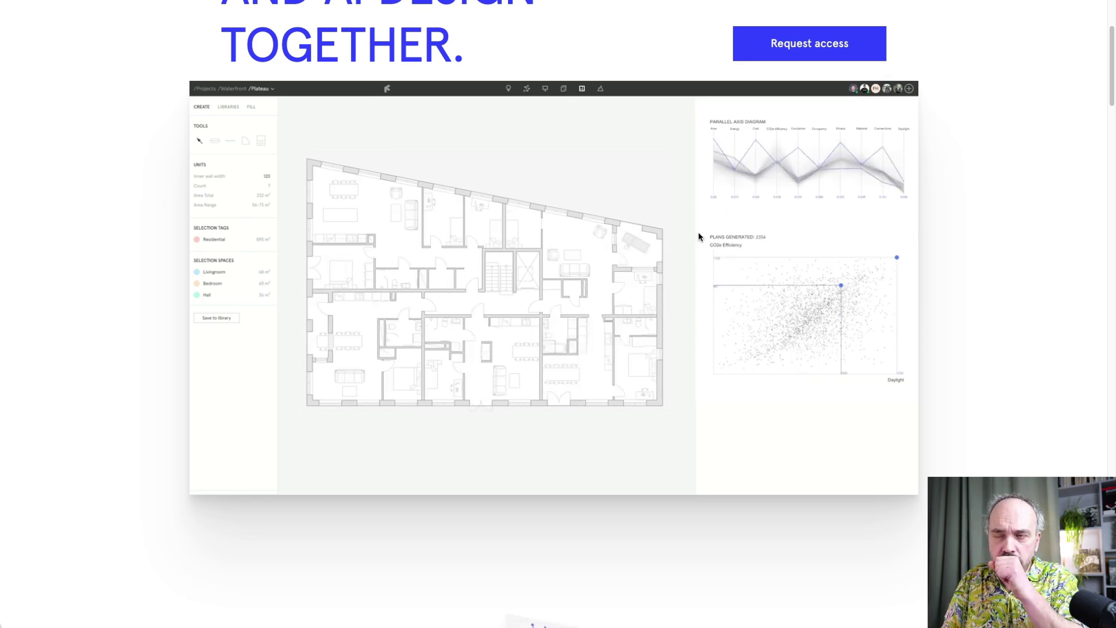
scroll(637, 367, down, 15)
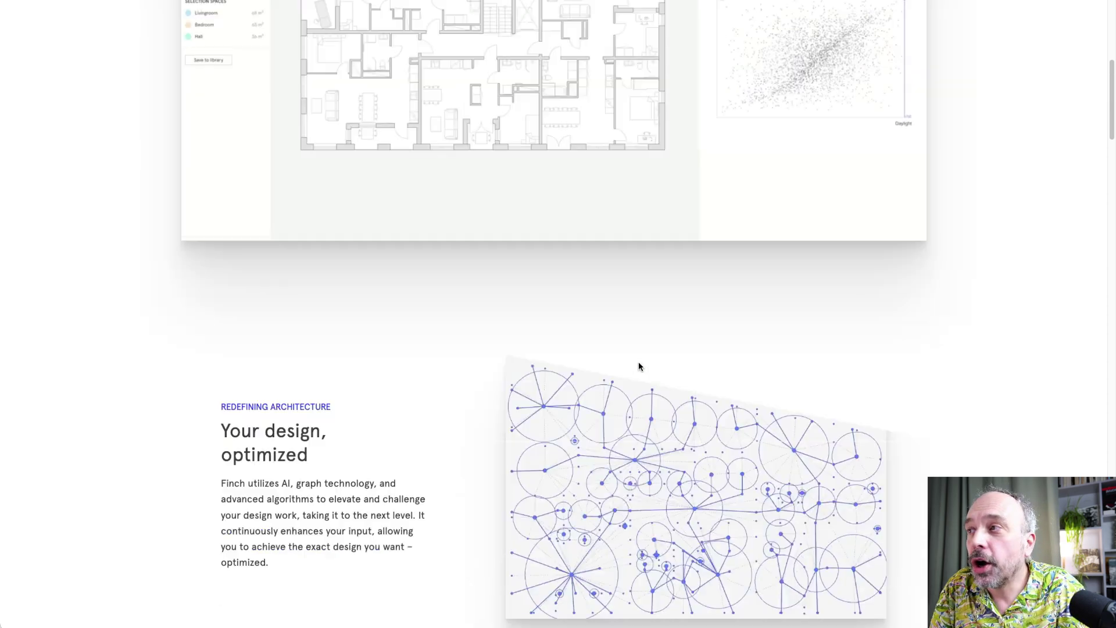
scroll(633, 374, up, 5)
scroll(627, 422, up, 3)
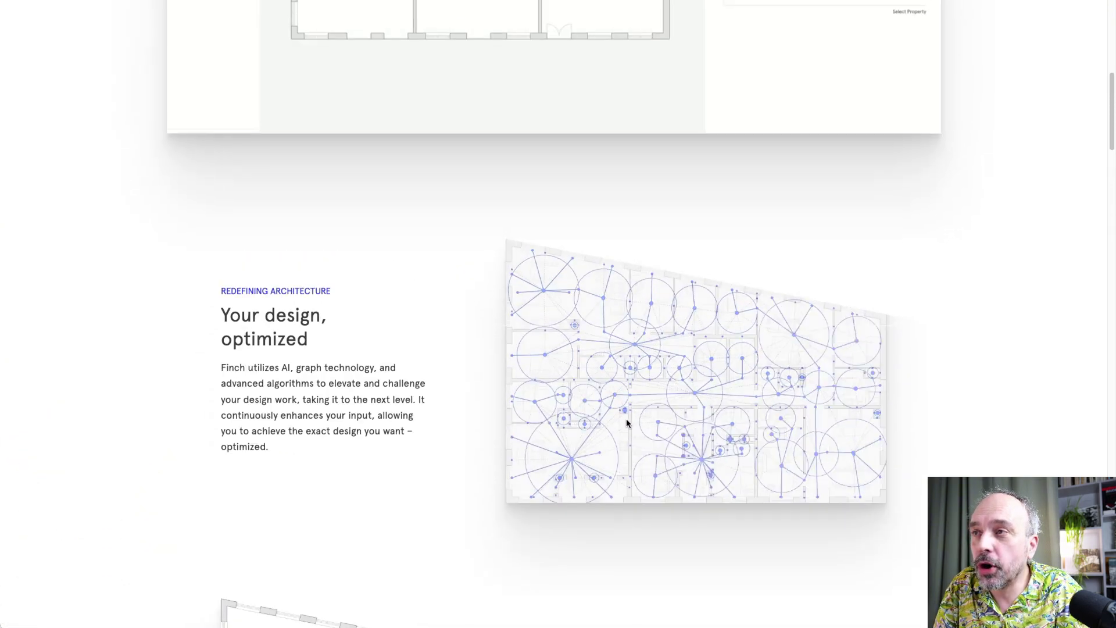
scroll(621, 411, down, 1)
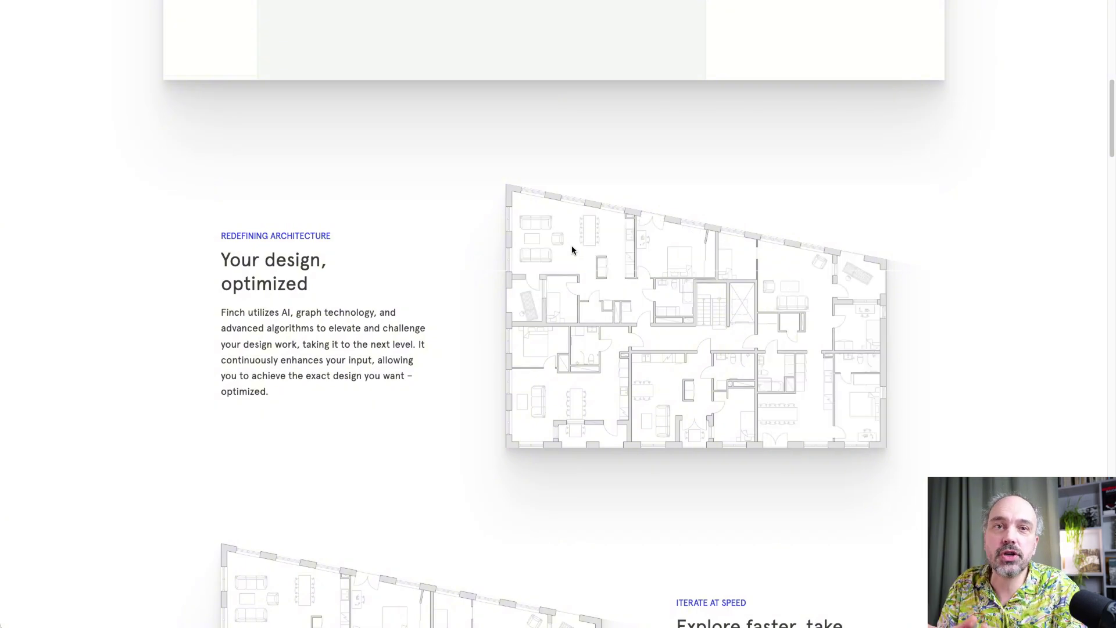
Step: Read the homepage's sections on faster iteration, building metrics and rules, and return to the start of the page
scroll(560, 370, down, 5)
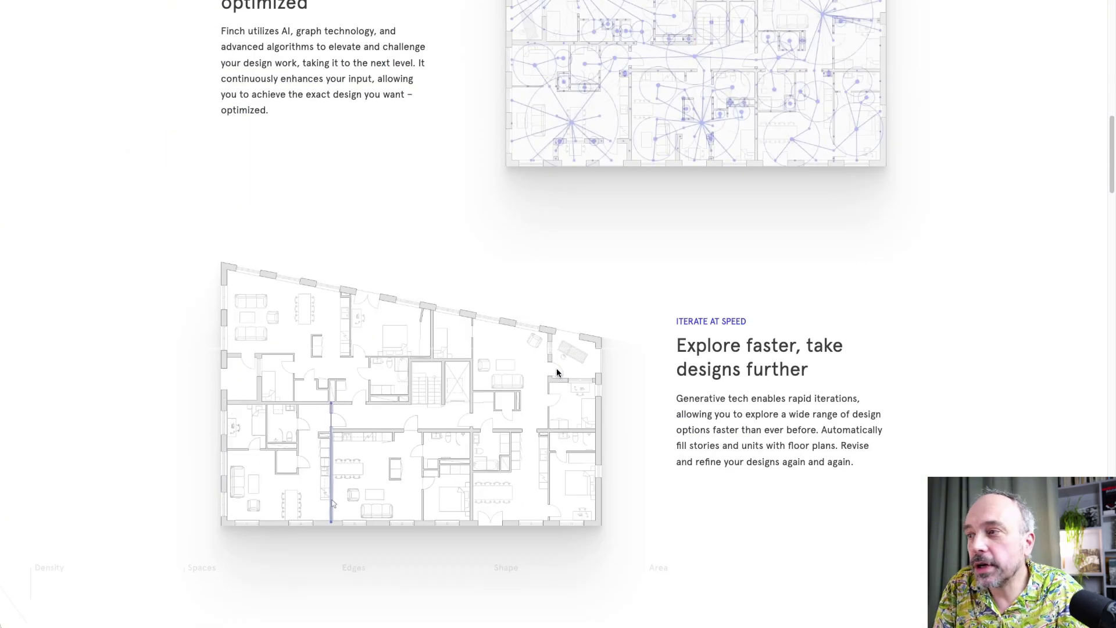
scroll(557, 368, up, 2)
scroll(575, 395, up, 1)
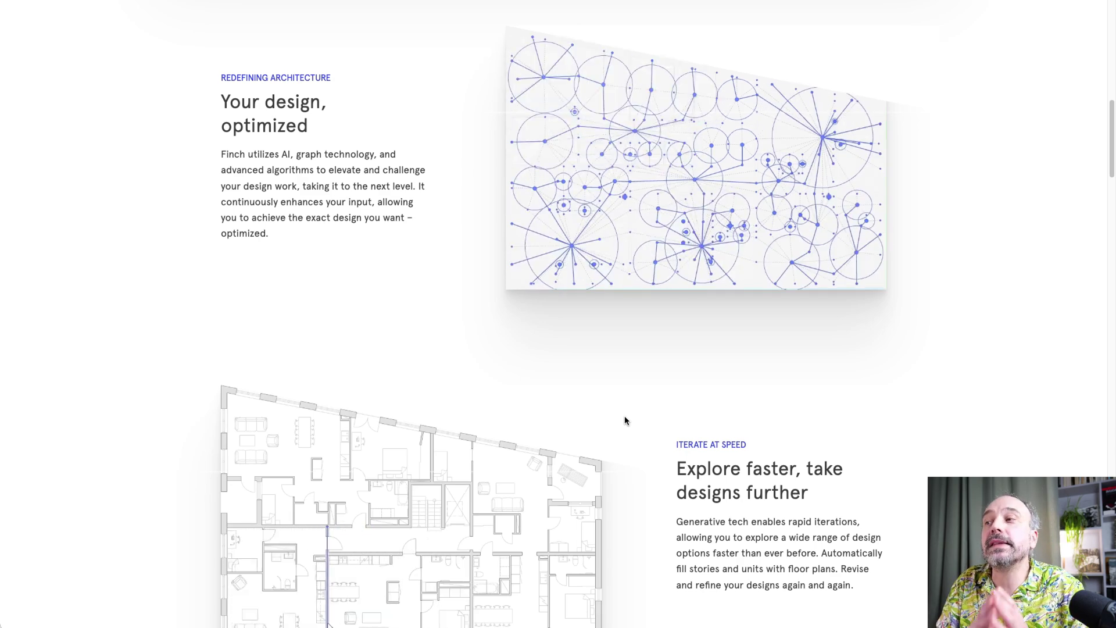
scroll(606, 424, down, 2)
scroll(384, 424, down, 4)
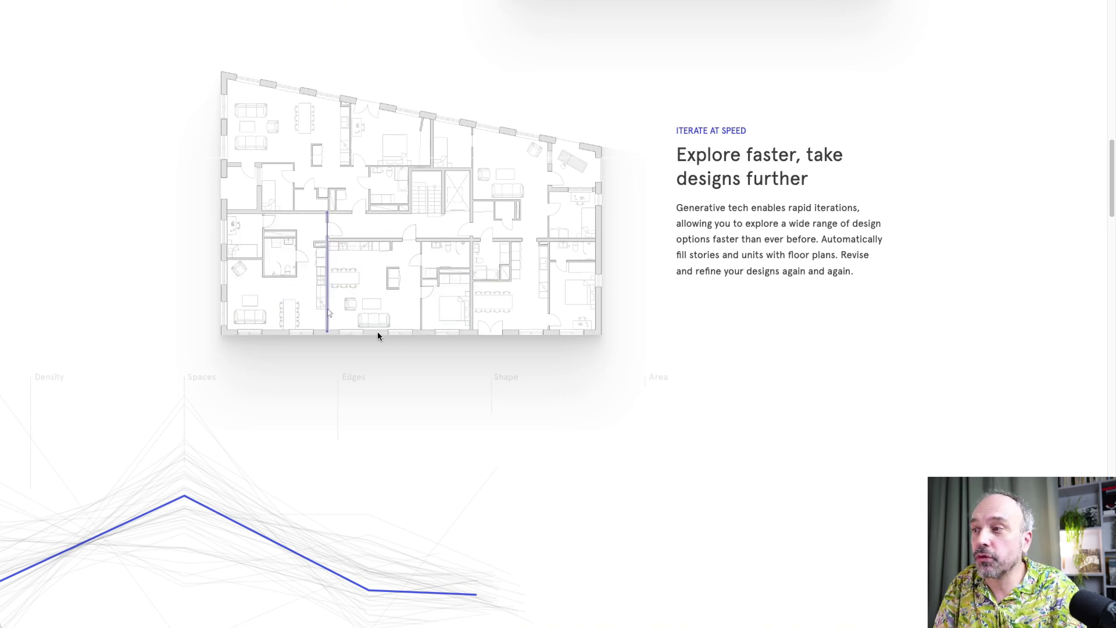
scroll(382, 356, down, 7)
scroll(380, 362, down, 9)
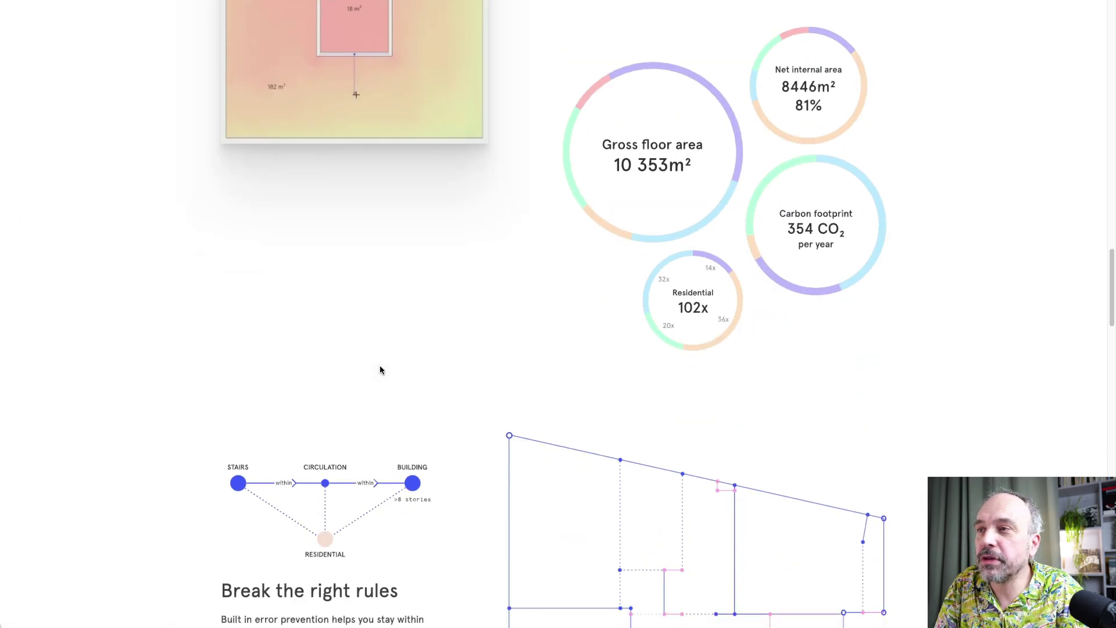
scroll(379, 367, up, 20)
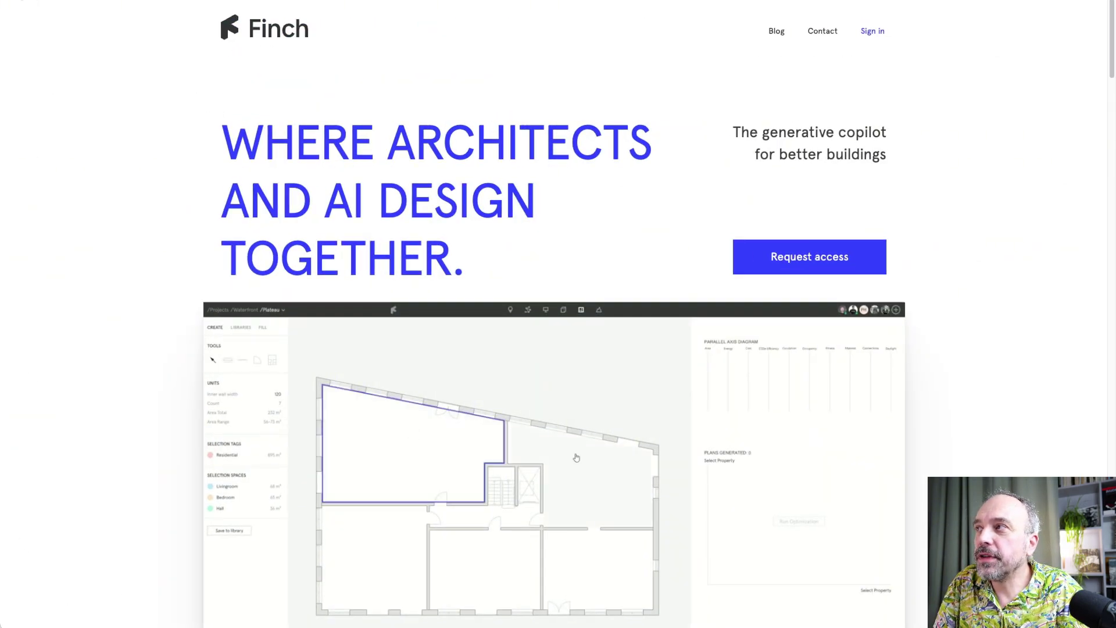
Step: Switch to the Finch app and open 1-Sample Variant from the Finch Sample Project
click(67, 0)
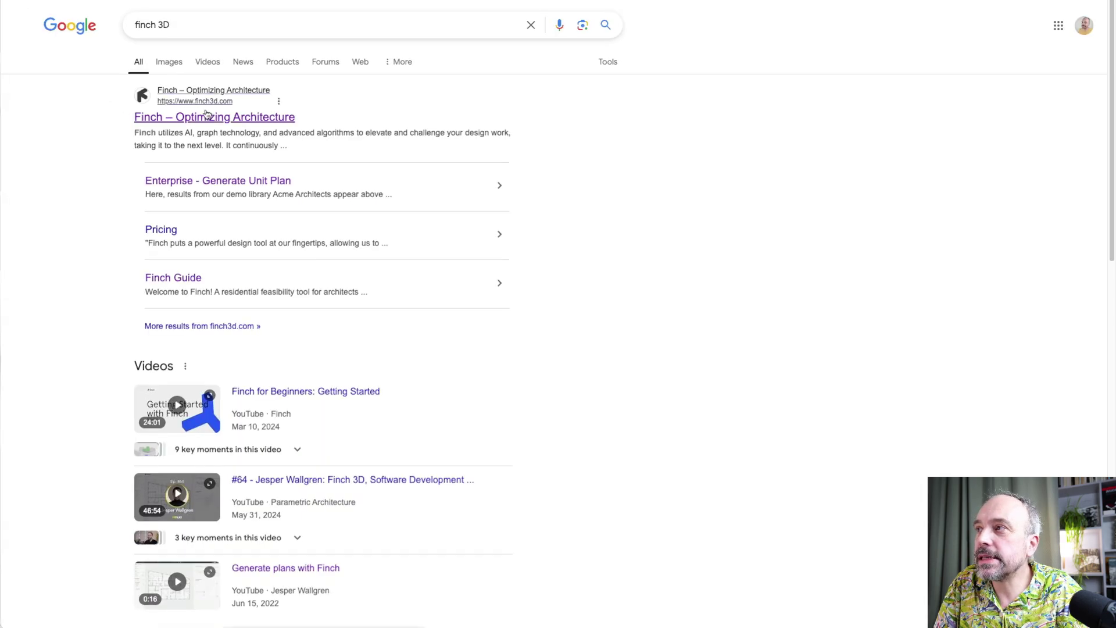
drag(90, 119, 330, 128)
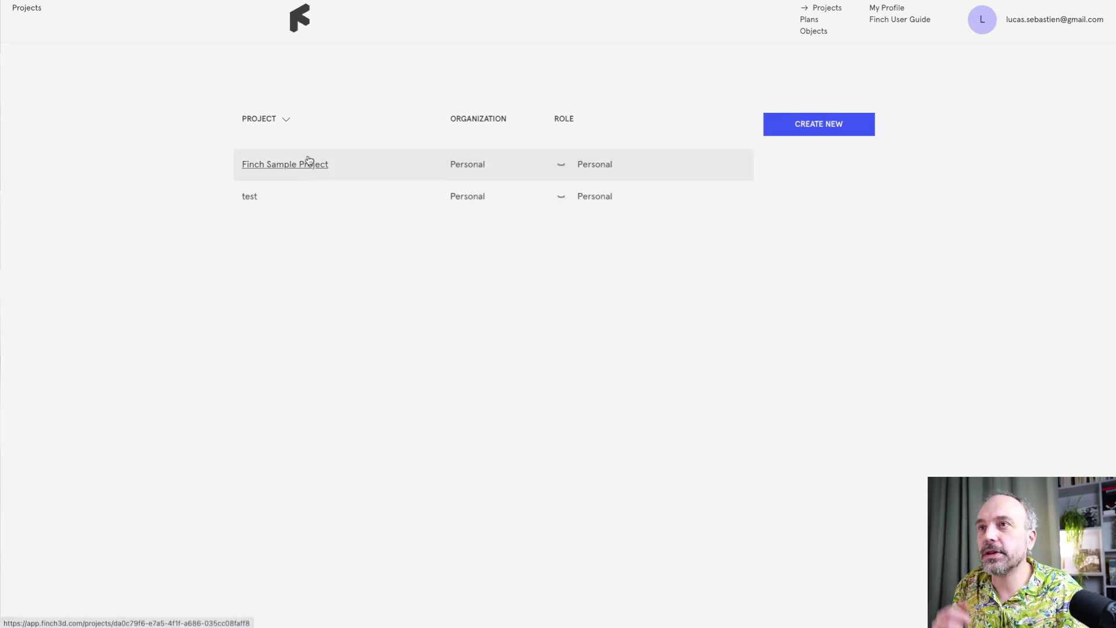
click(298, 165)
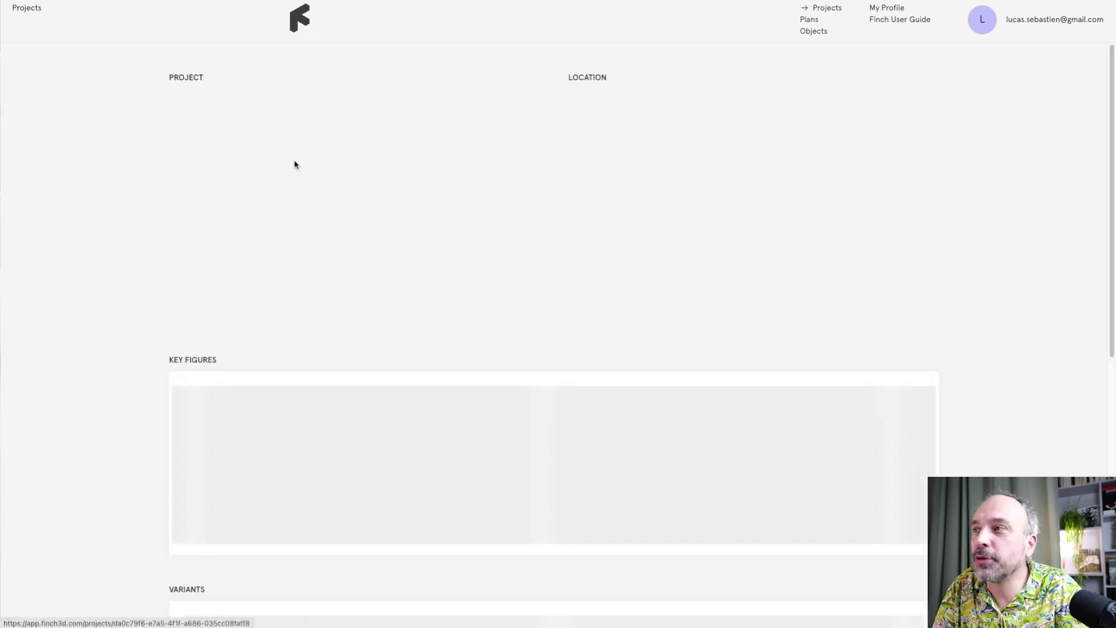
scroll(386, 351, down, 7)
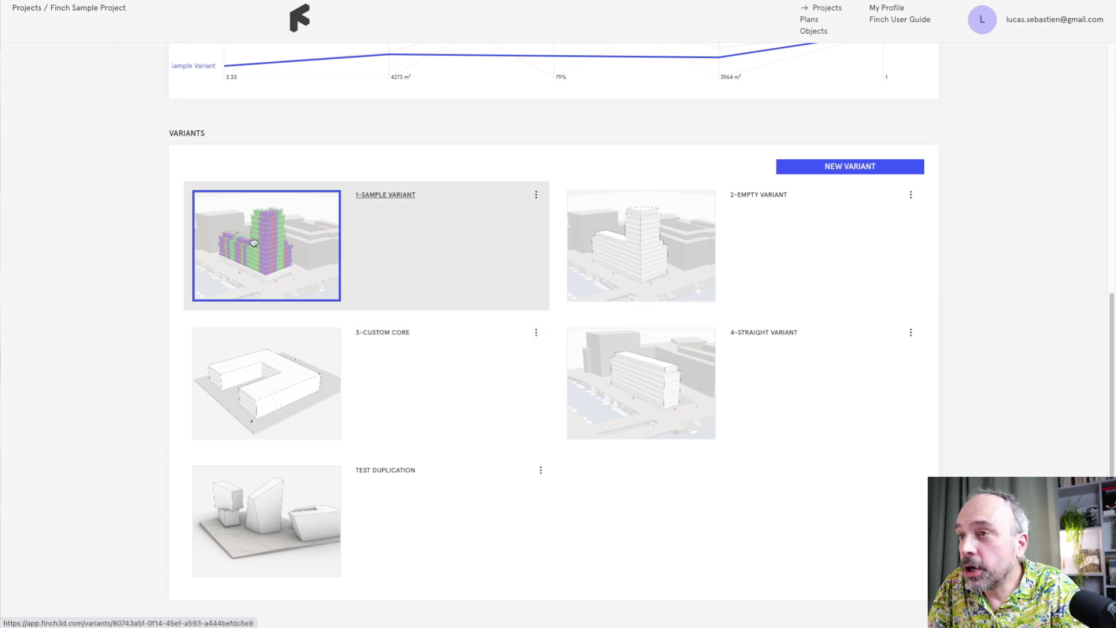
click(253, 241)
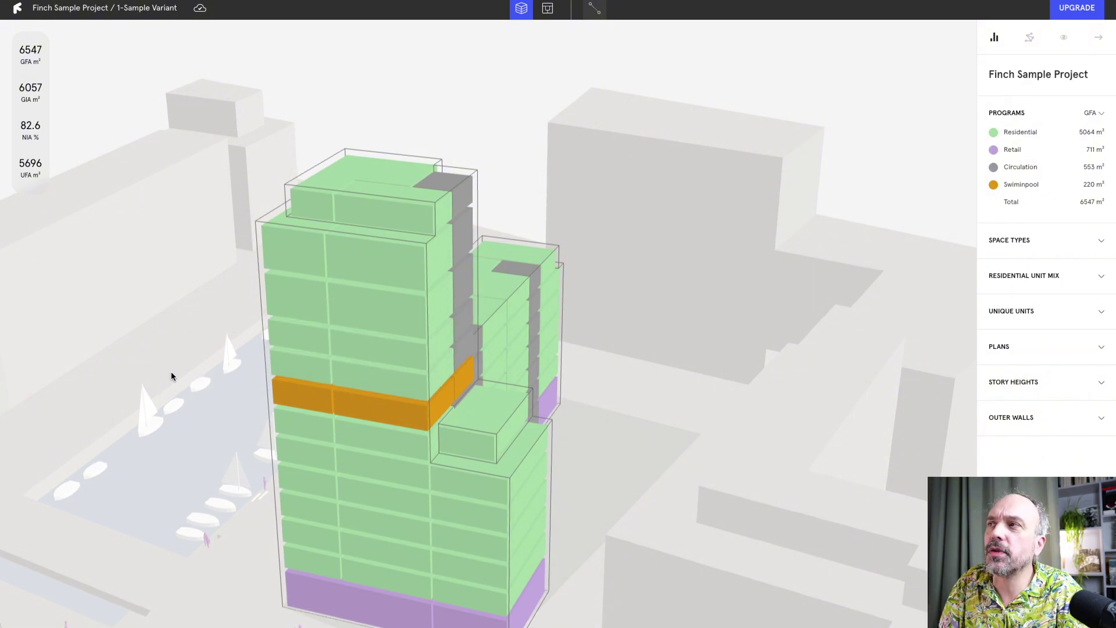
Step: Examine the variant's tower and lower wing with their program colours from several sides
drag(171, 375, 278, 373)
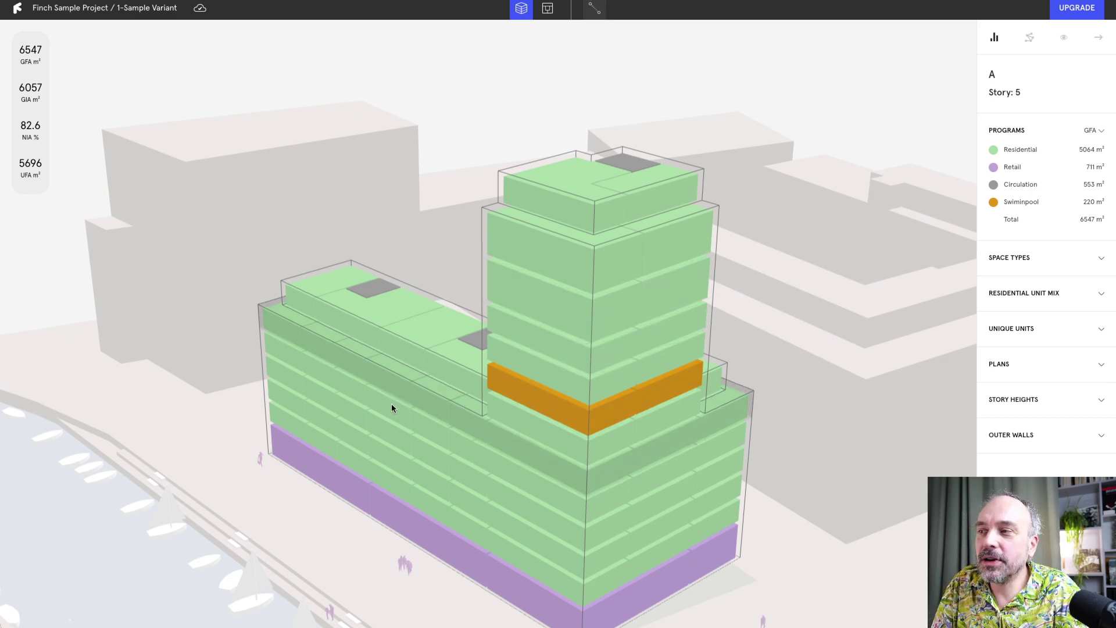
drag(452, 257, 480, 271)
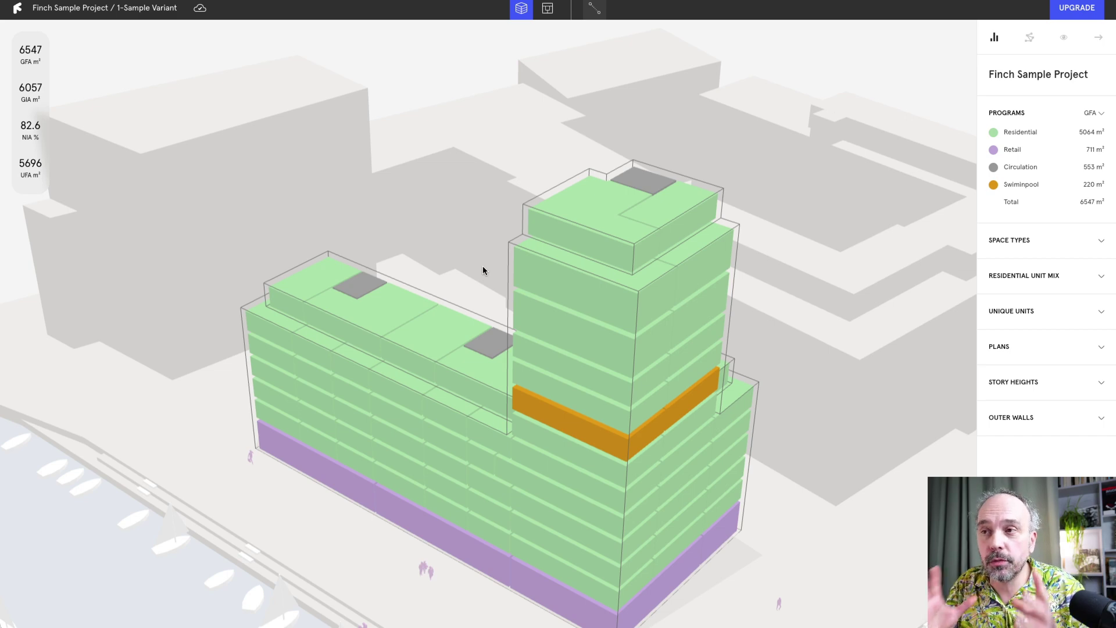
drag(818, 270, 750, 265)
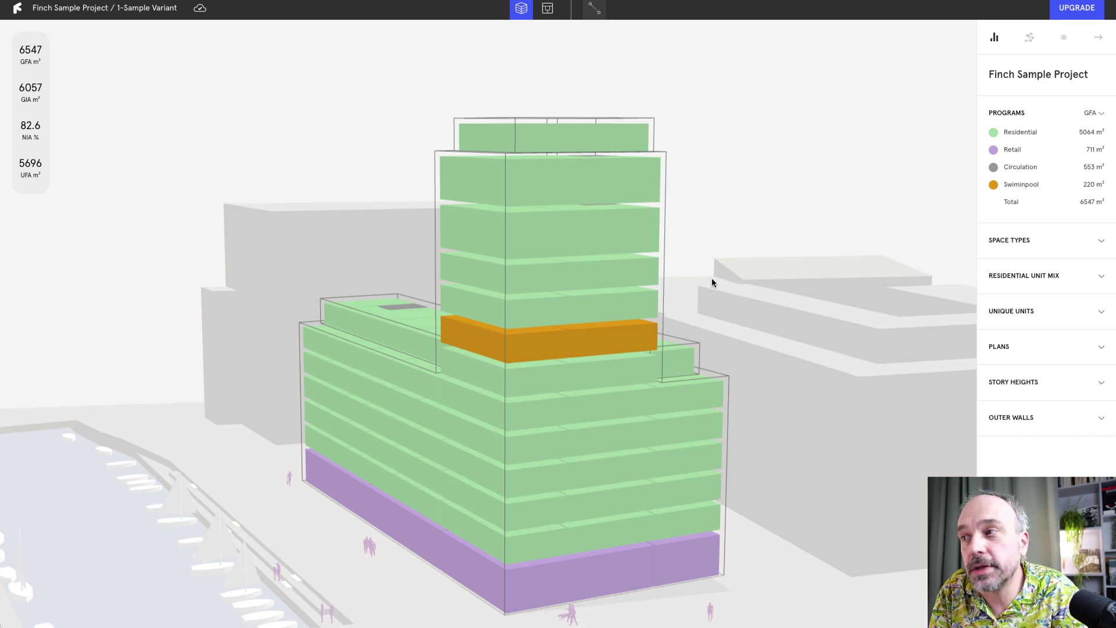
drag(710, 282, 704, 330)
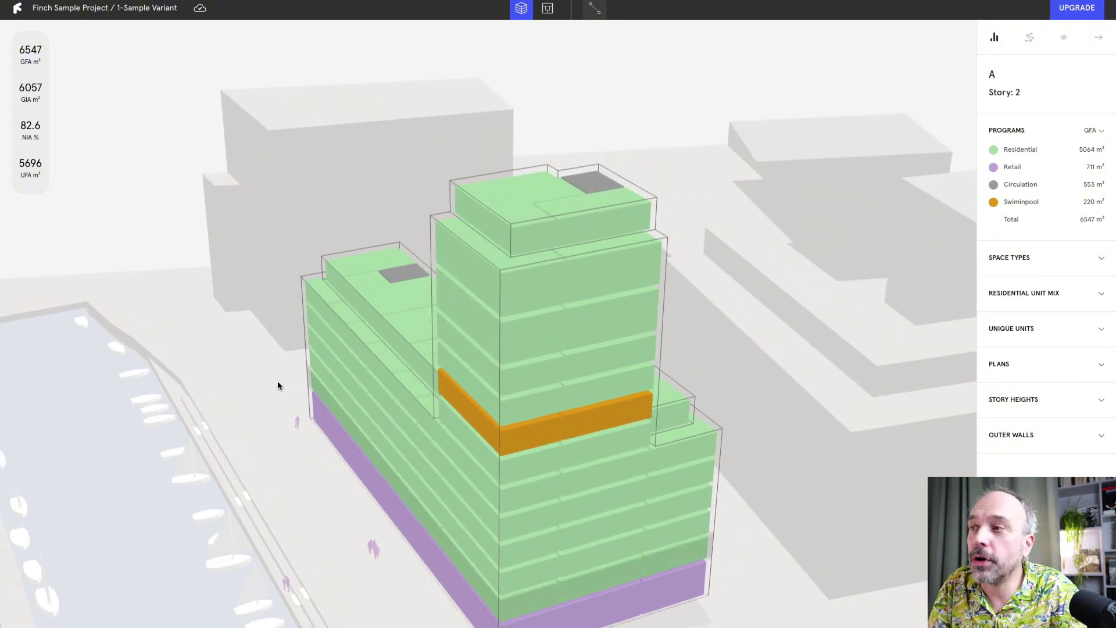
drag(279, 386, 349, 386)
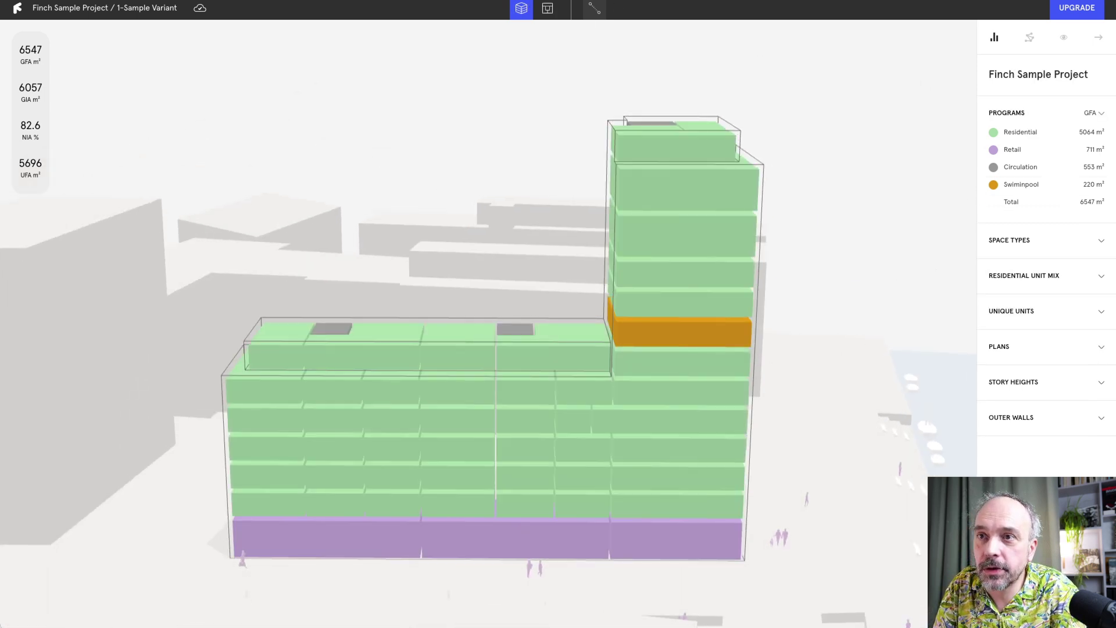
Step: Review the building's residential unit mix and space types, and return to the programs breakdown
click(1086, 276)
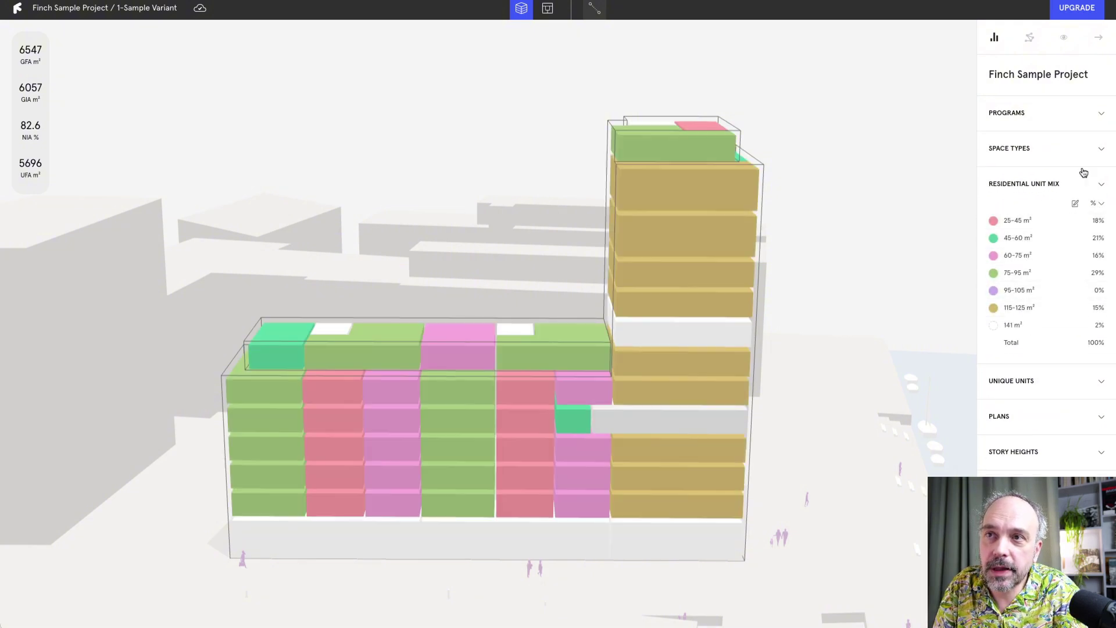
click(1103, 182)
click(1101, 150)
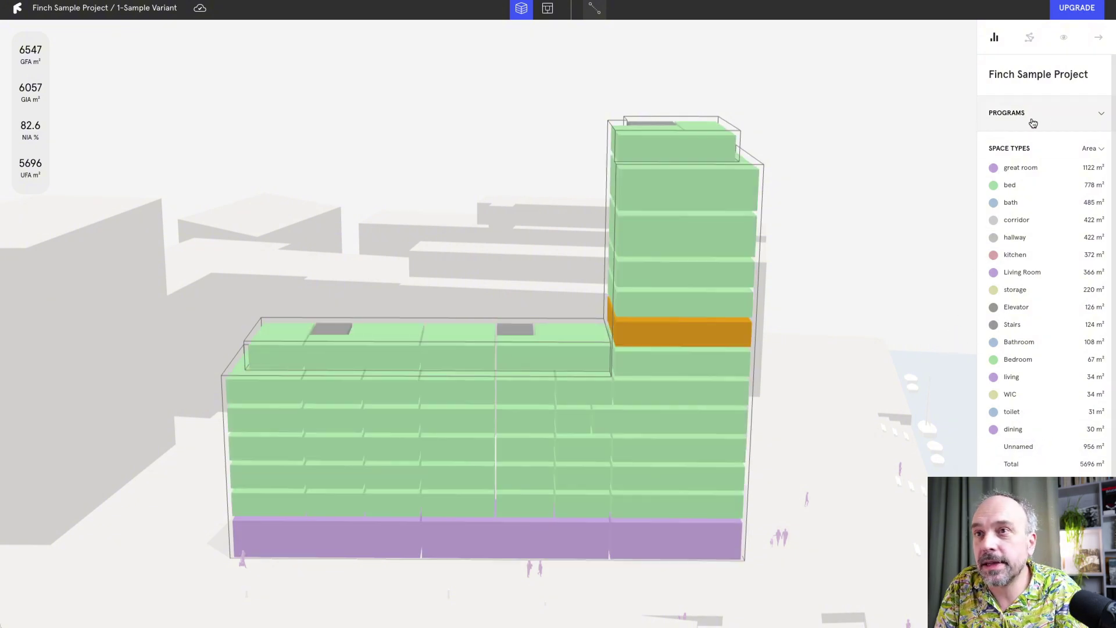
click(996, 115)
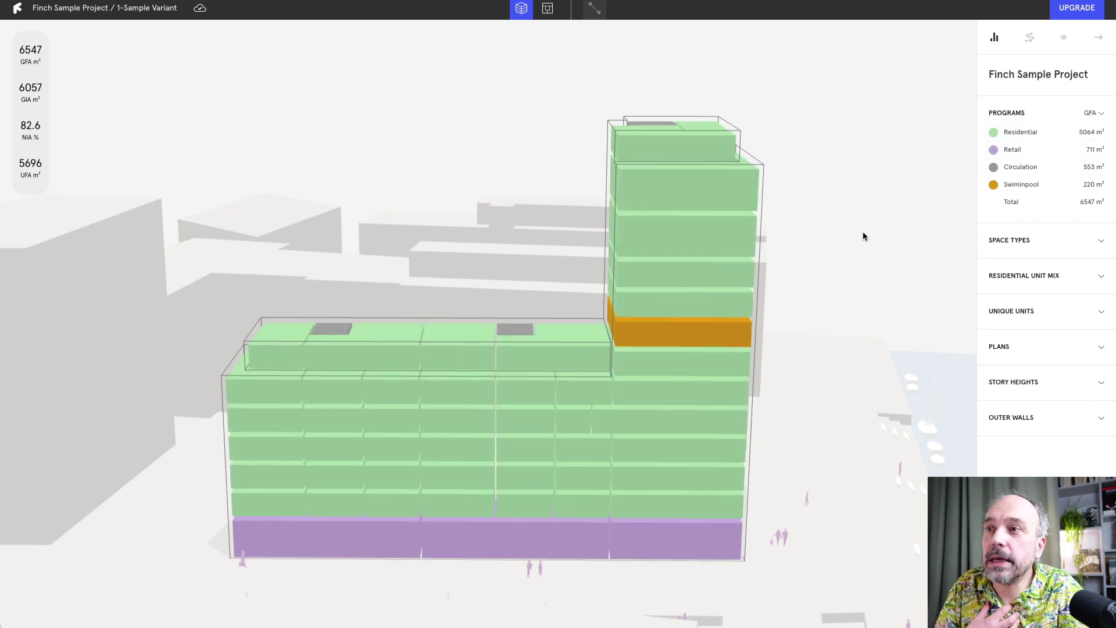
Step: Show the building coloured by unique units and by plans, and examine the plan distribution from another side
click(1082, 312)
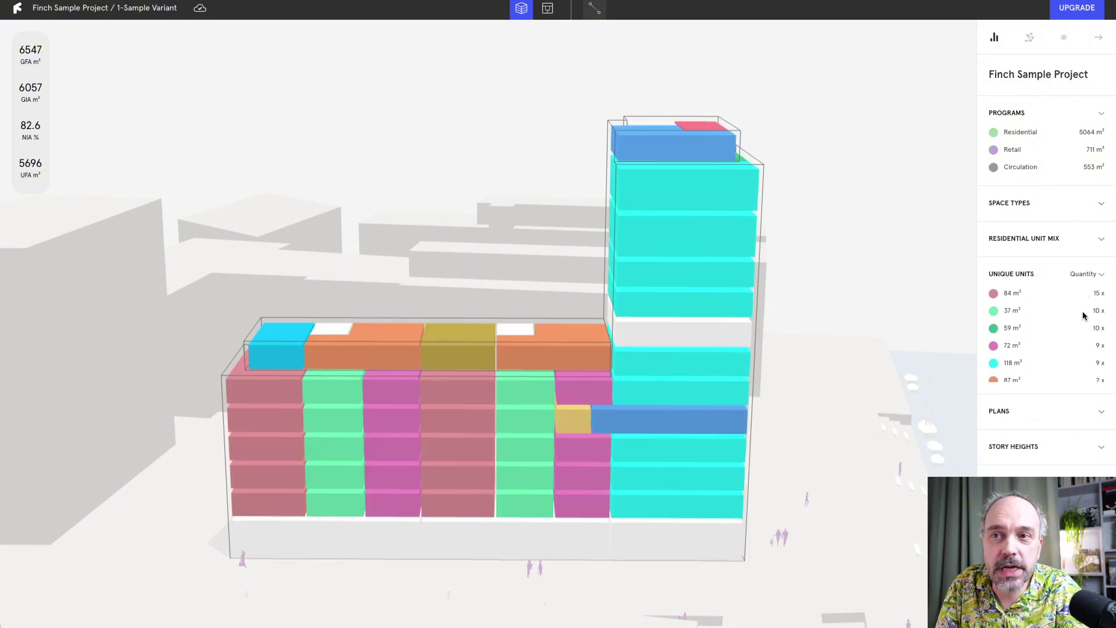
click(1077, 487)
scroll(1075, 478, down, 2)
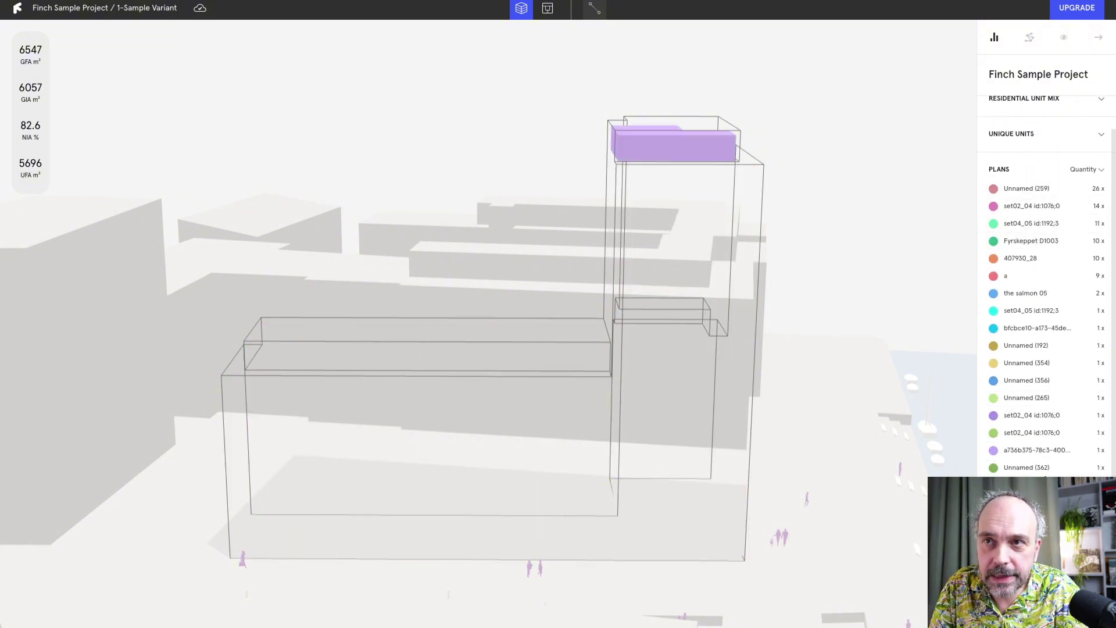
drag(861, 448, 787, 440)
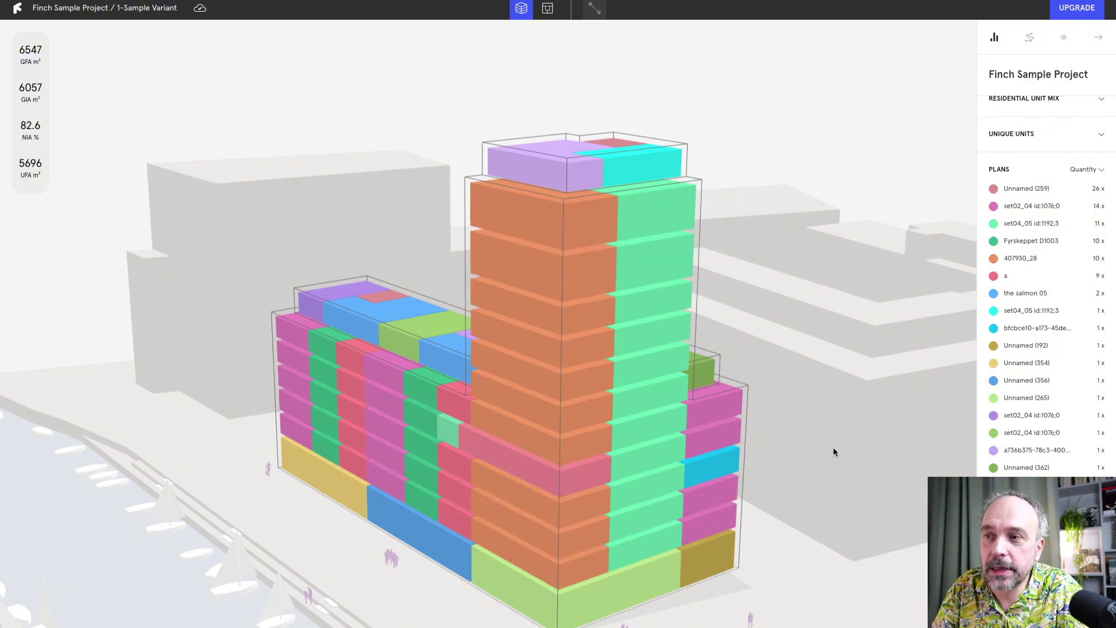
Step: Examine the building's plan colours from another side, and open the floor plan of story 5 for a closer look
drag(808, 456, 890, 458)
drag(809, 458, 612, 462)
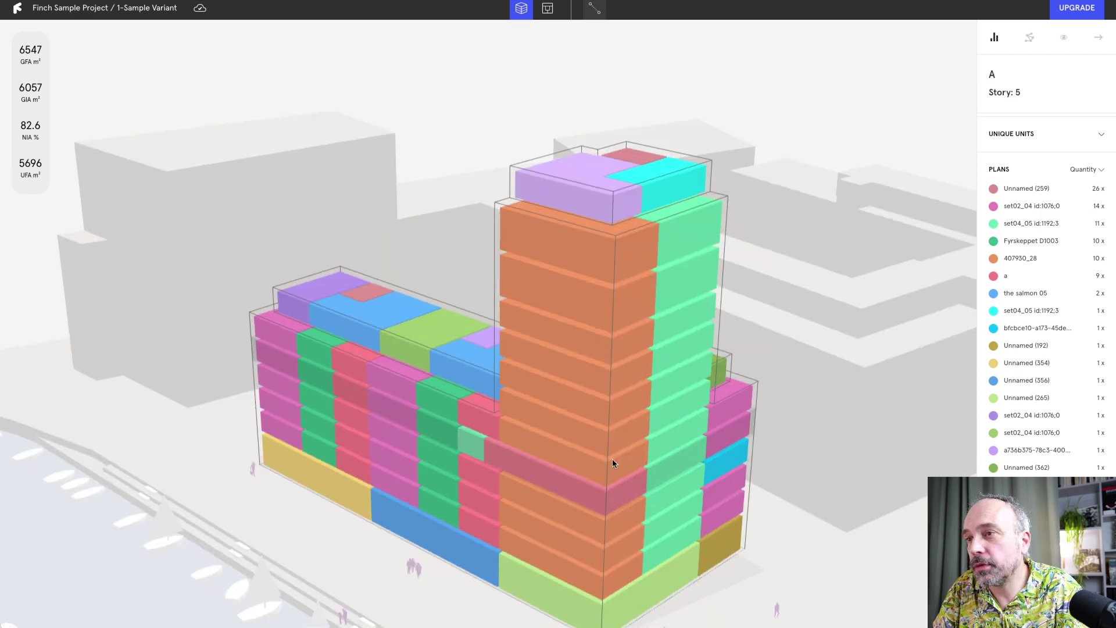
double_click(441, 431)
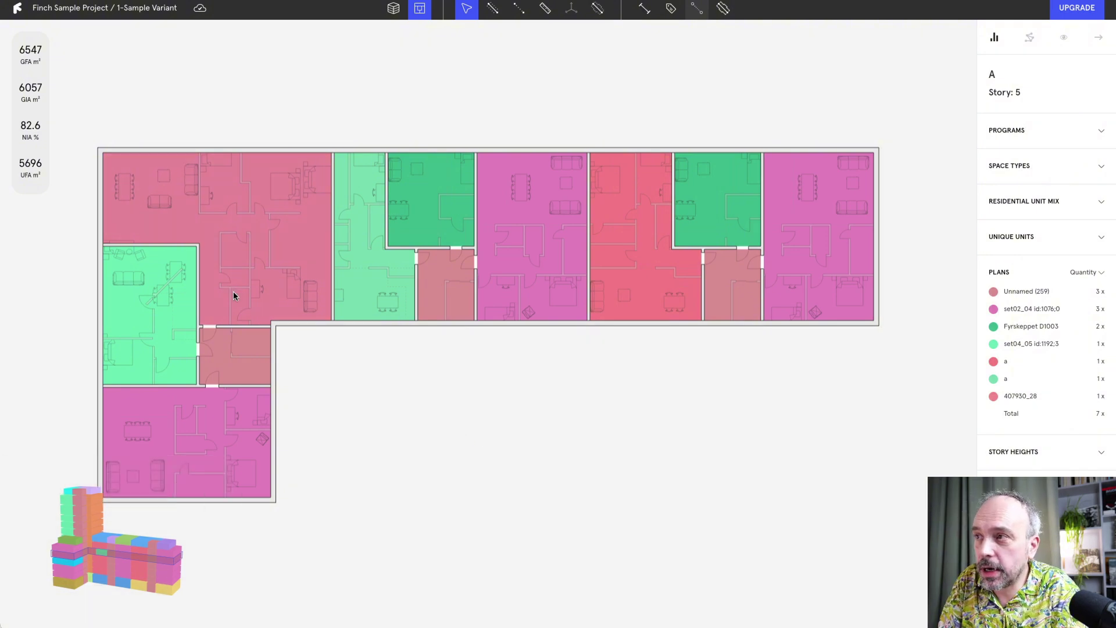
scroll(663, 284, down, 3)
scroll(509, 317, up, 4)
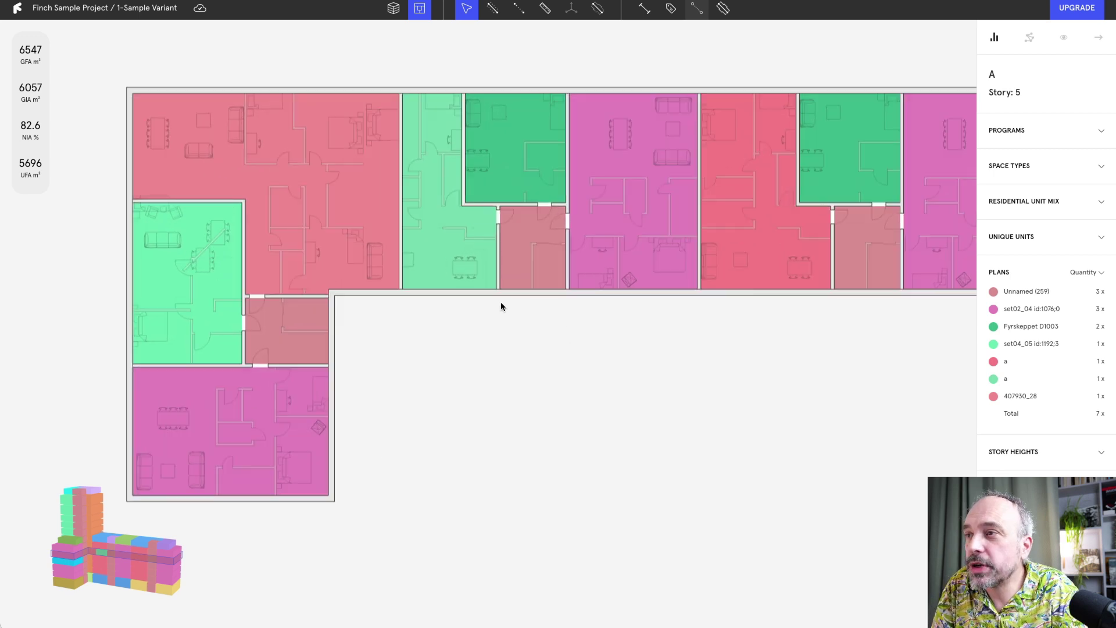
Step: Try to extend the 200 mm wall between the light green unit and the first wing stairwell into the Fyrskeppet D1003 unit
click(500, 229)
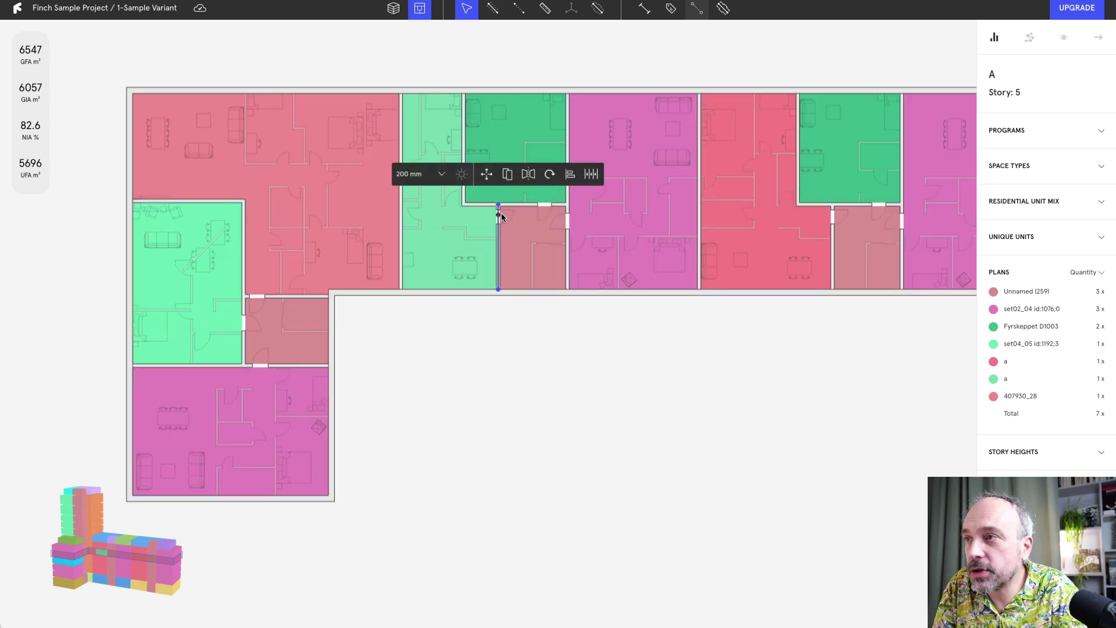
drag(498, 208, 500, 182)
click(500, 183)
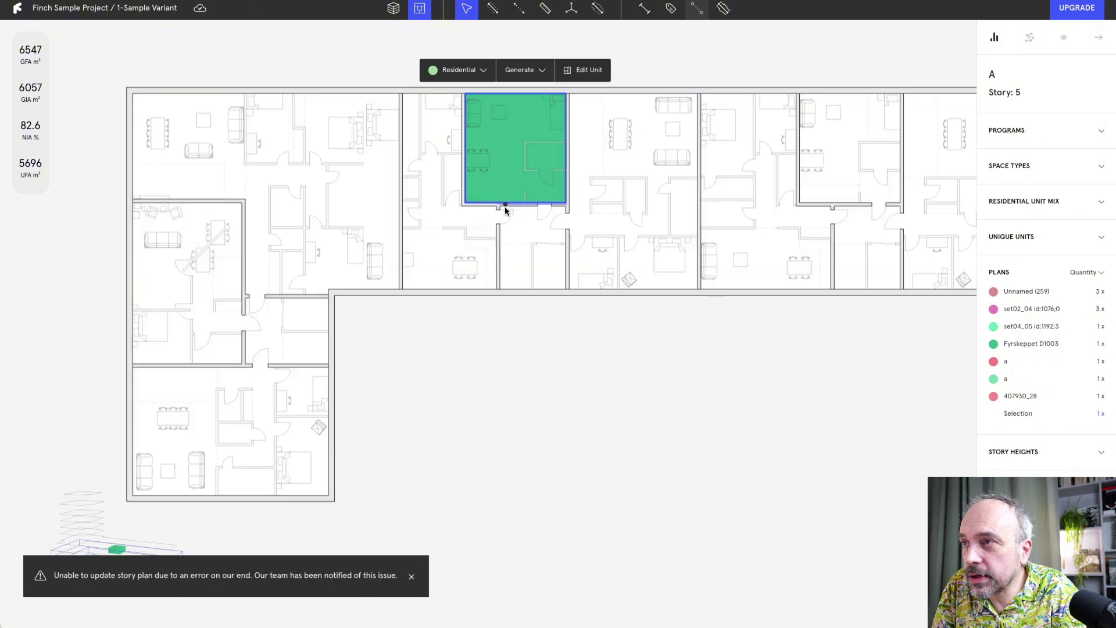
click(562, 309)
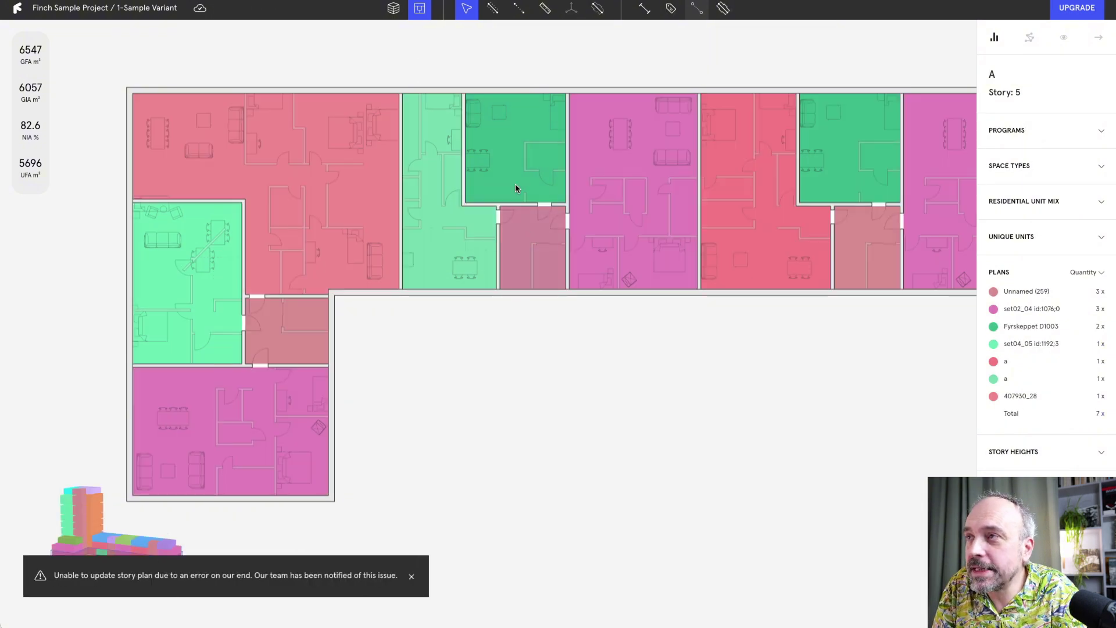
Step: Examine the Fyrskeppet D1003 unit and the rest of story 5's floor plan, and return to the 3D building view
click(514, 121)
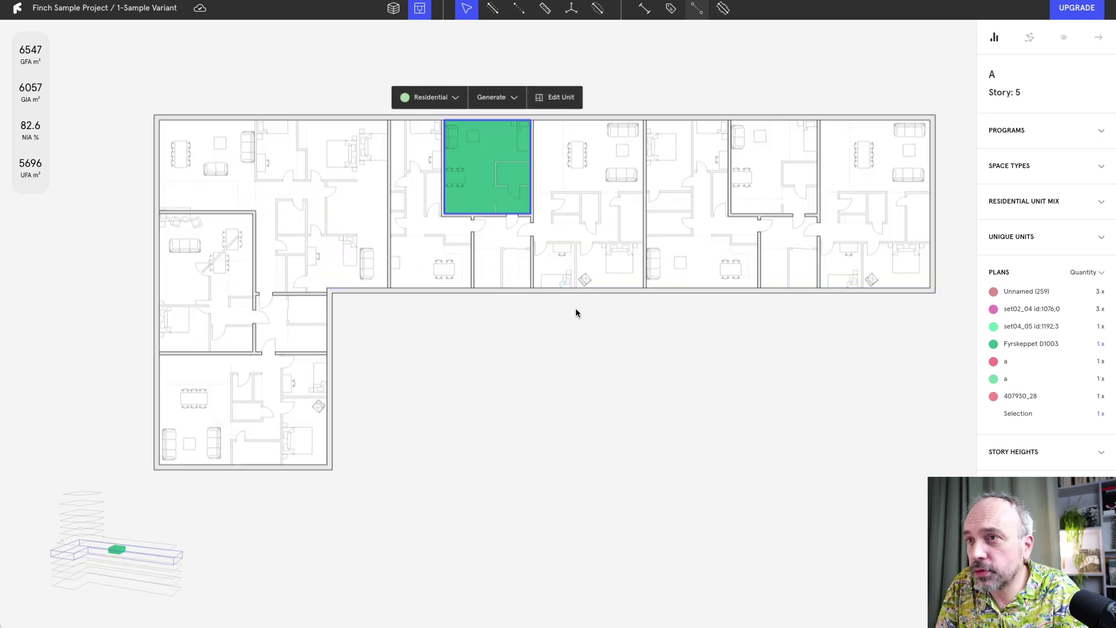
click(598, 342)
drag(683, 358, 727, 416)
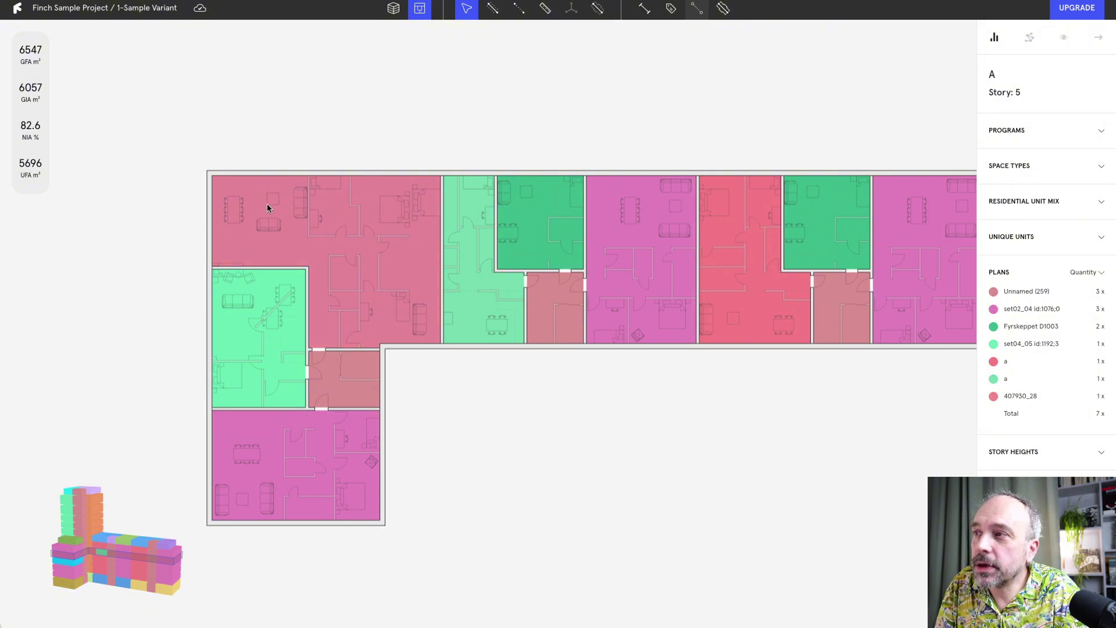
scroll(570, 391, right, 5)
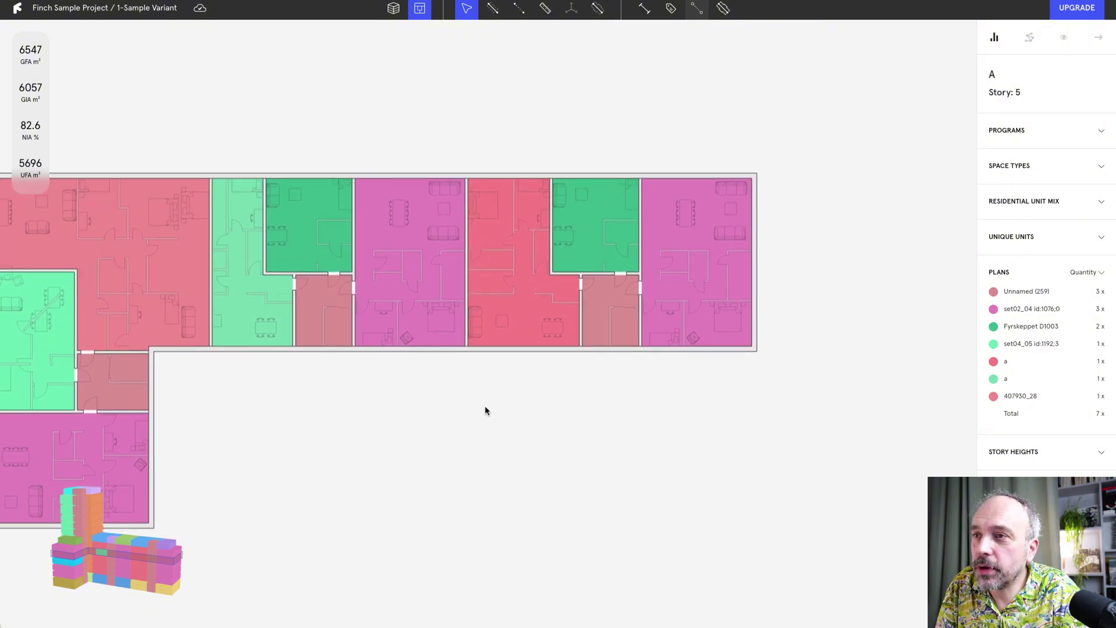
click(81, 572)
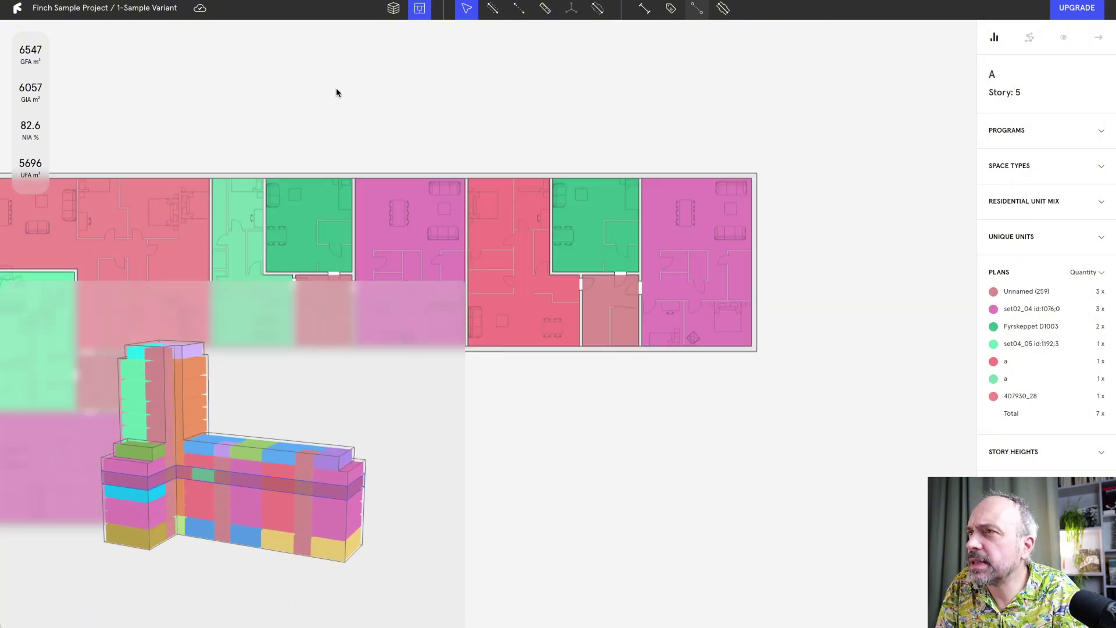
click(393, 10)
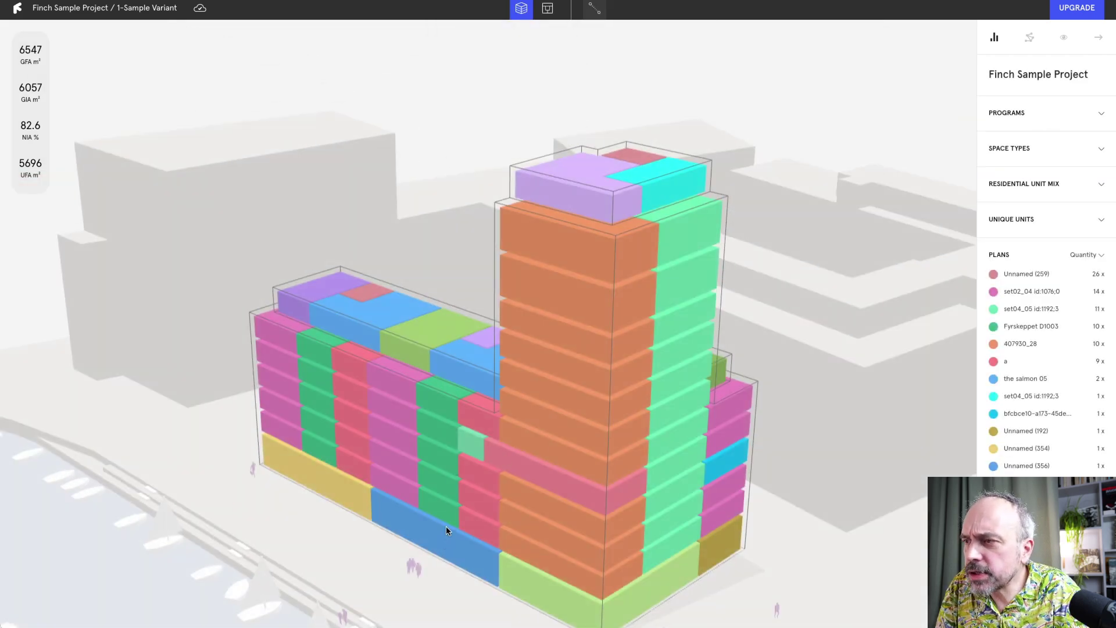
Step: Open the floor plan of story 12 in the tower and examine its units up close
click(447, 527)
click(564, 237)
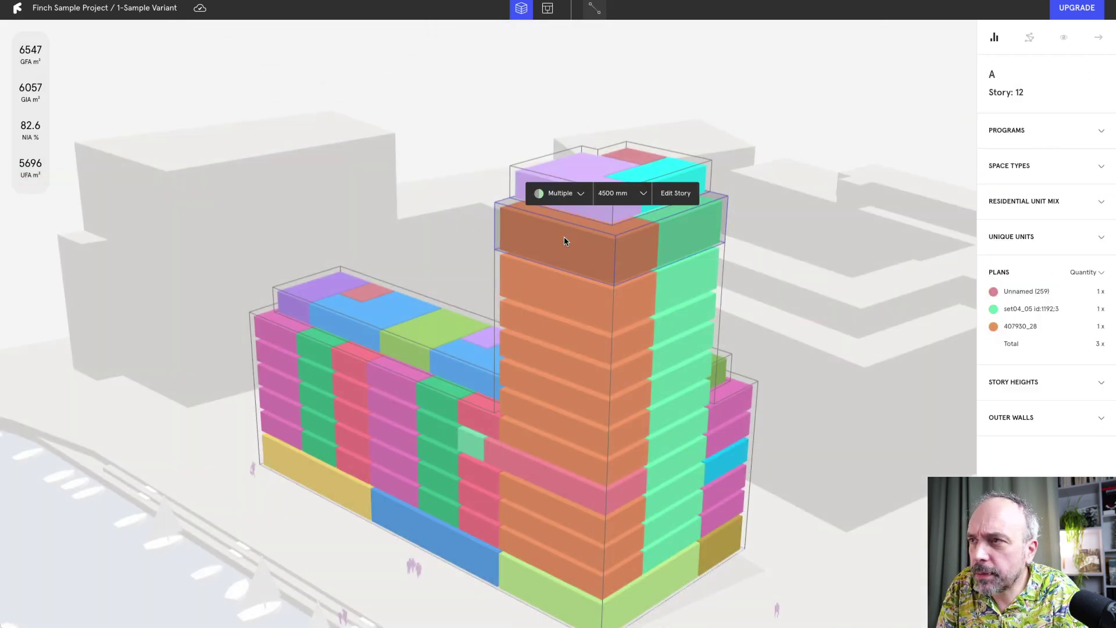
double_click(564, 240)
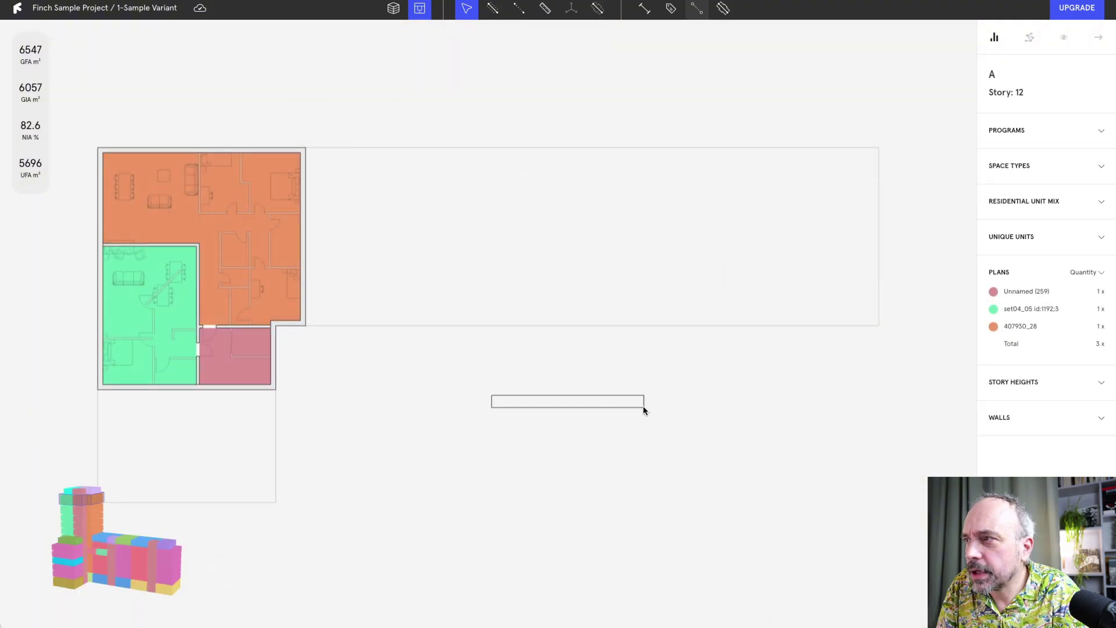
scroll(366, 319, up, 5)
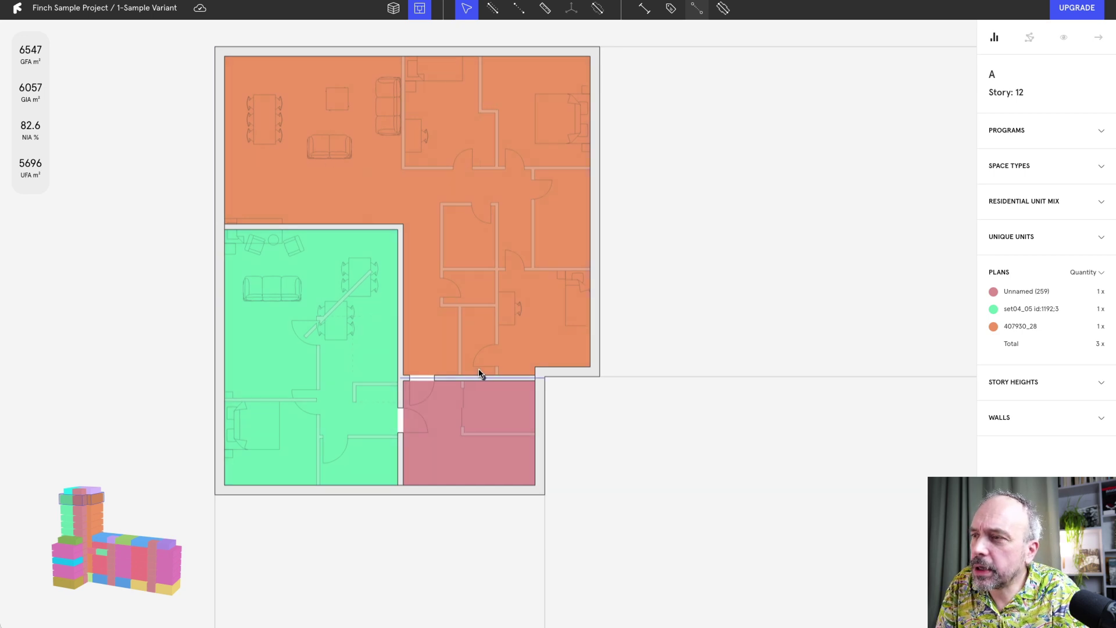
scroll(448, 407, down, 3)
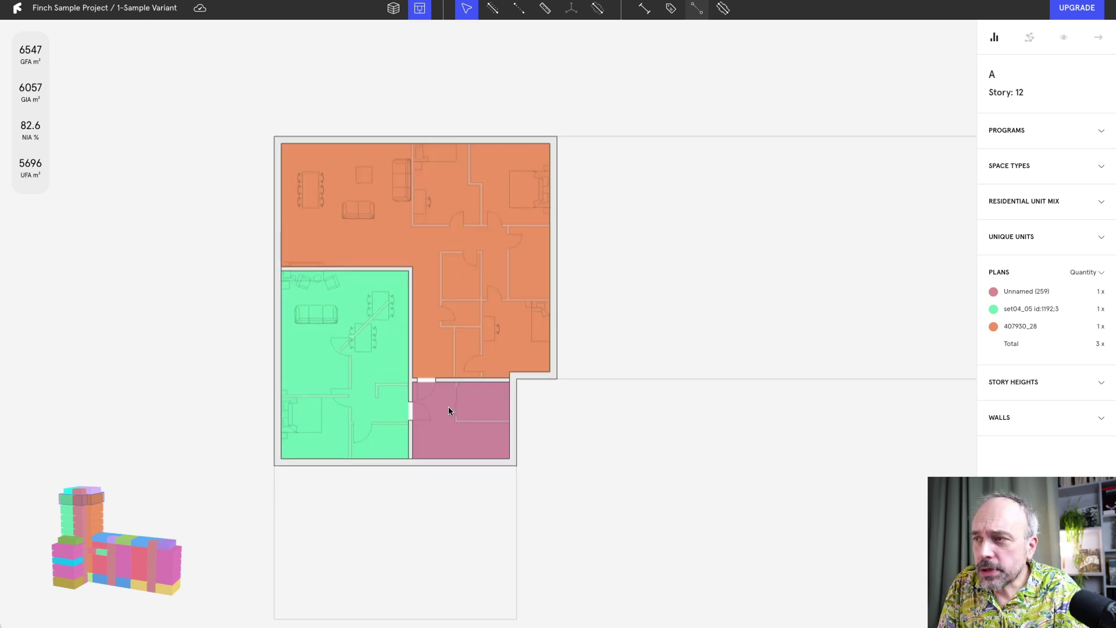
scroll(459, 396, up, 2)
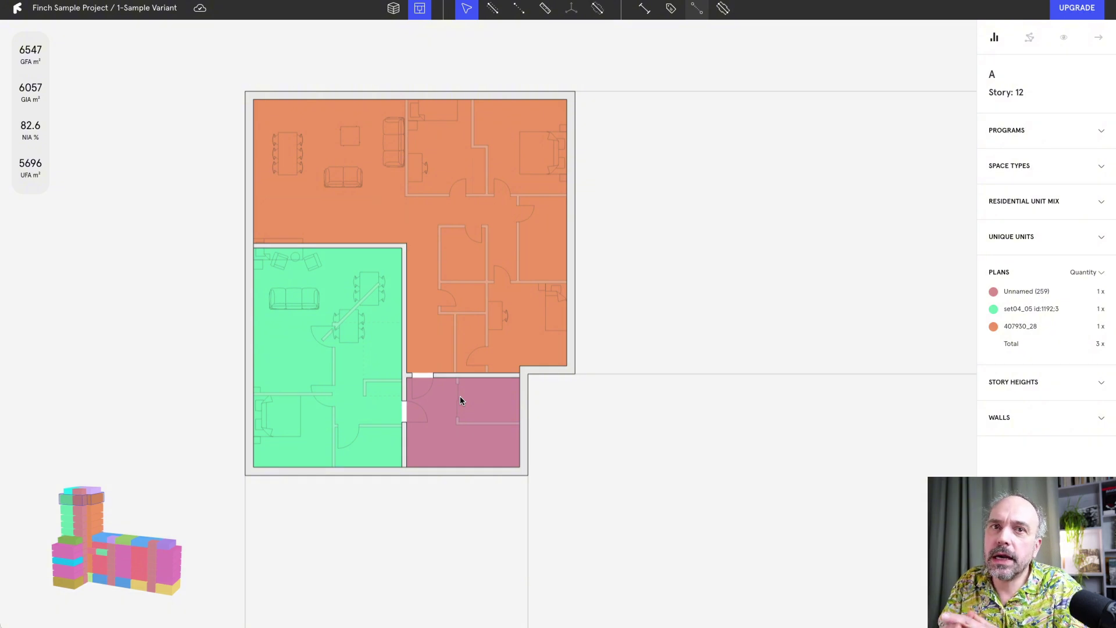
Step: Review the program choices for story 12's circulation unit, and scan the personal library for a floor plan for it
click(454, 405)
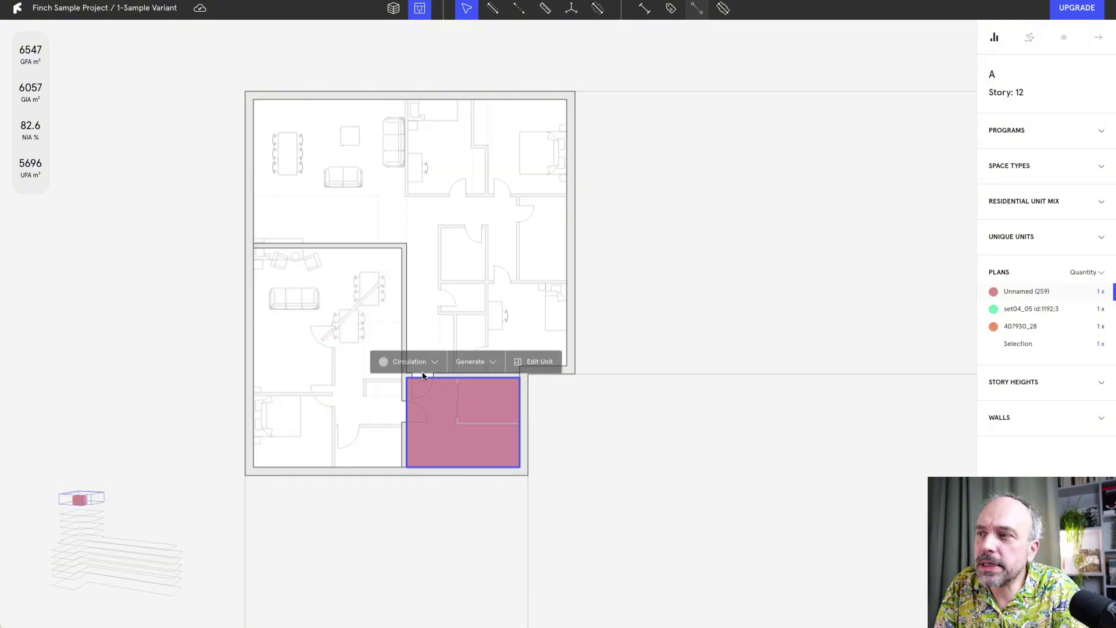
click(433, 359)
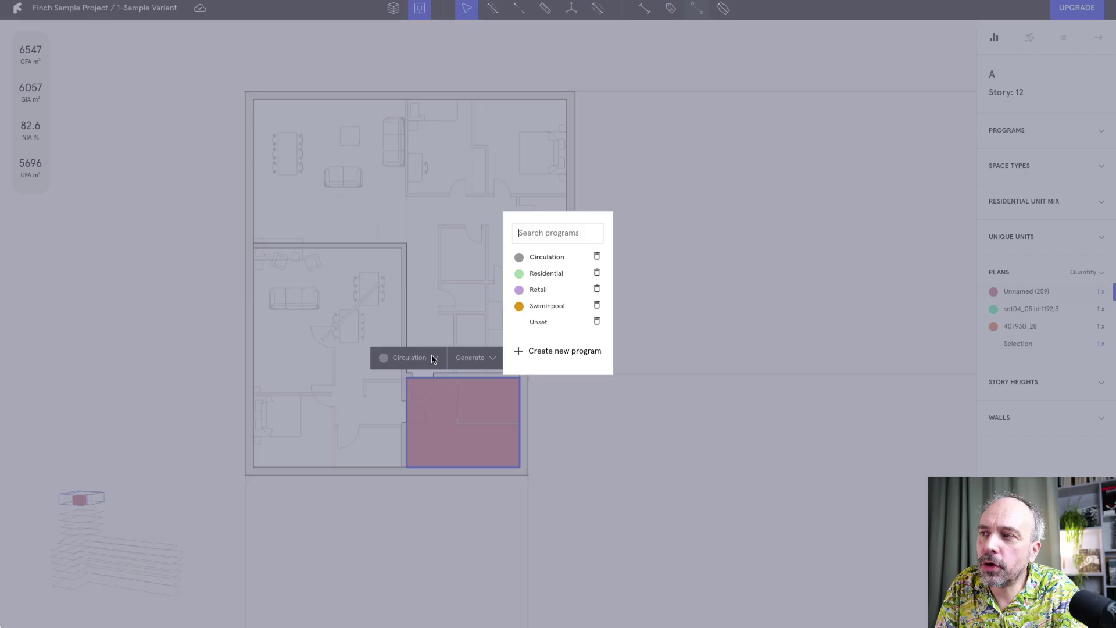
click(521, 390)
click(492, 361)
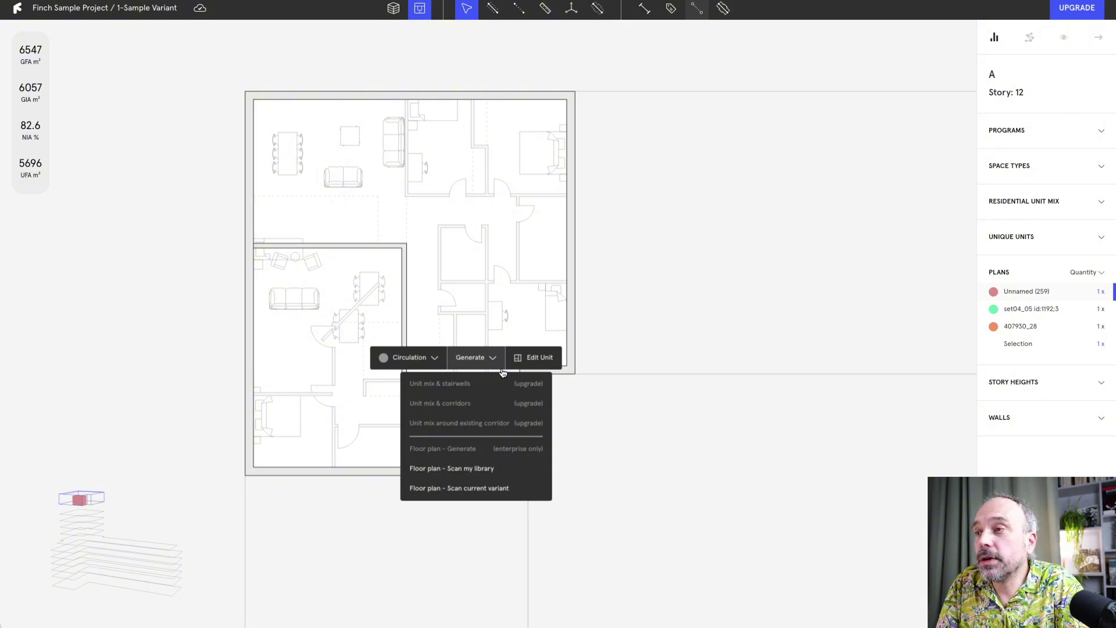
click(462, 468)
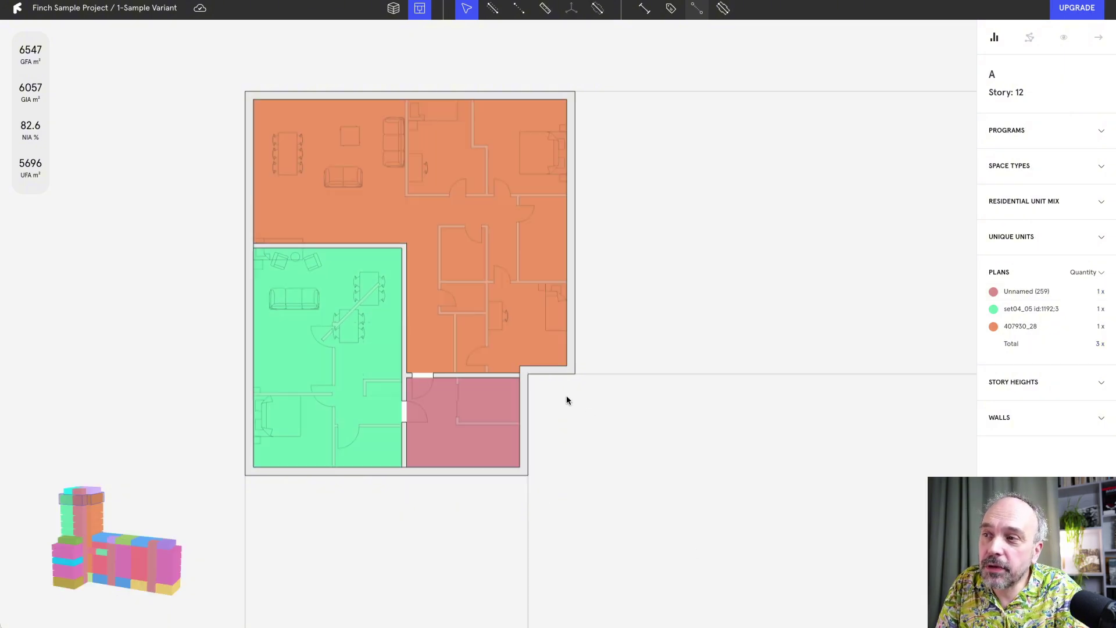
Step: Scan the personal library for floor plans that fit story 12's 407930_28 residential unit, and close the library without assigning one
click(472, 229)
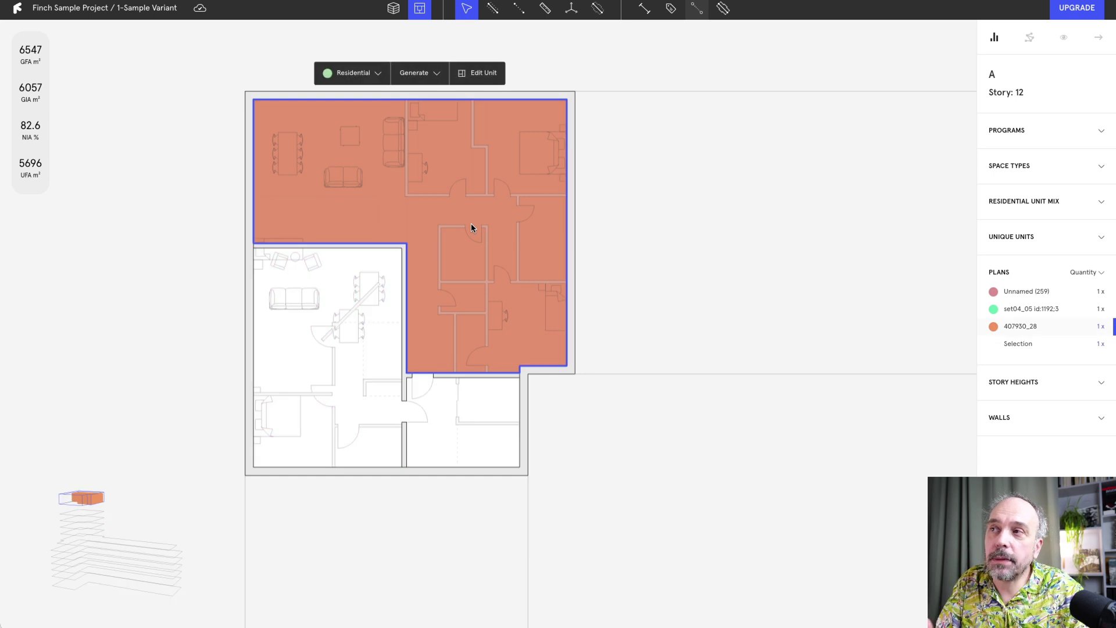
click(434, 73)
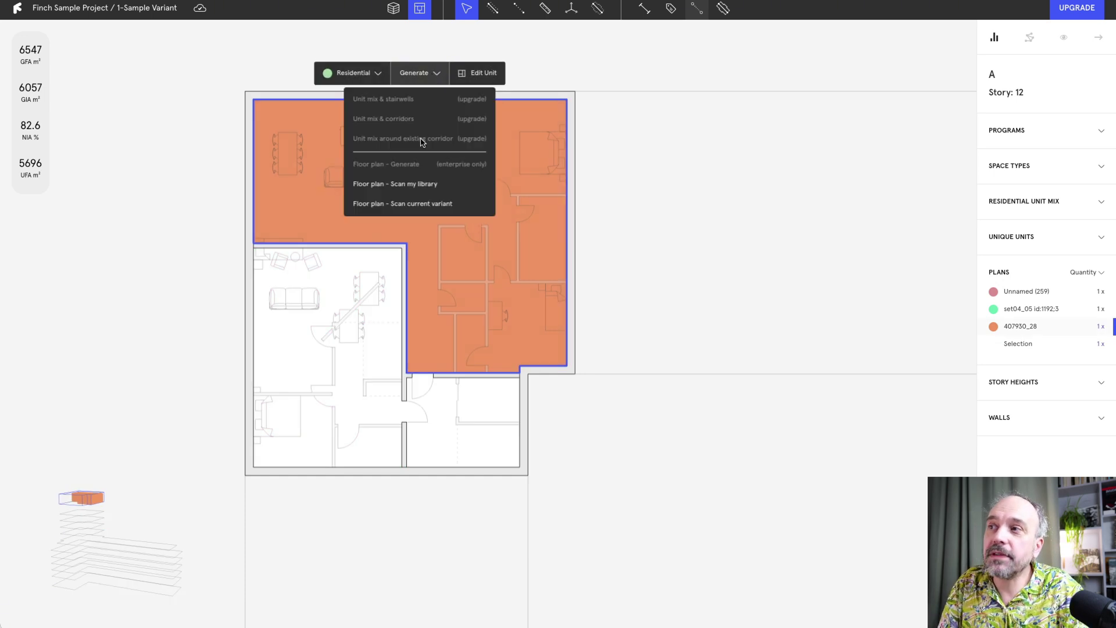
click(423, 183)
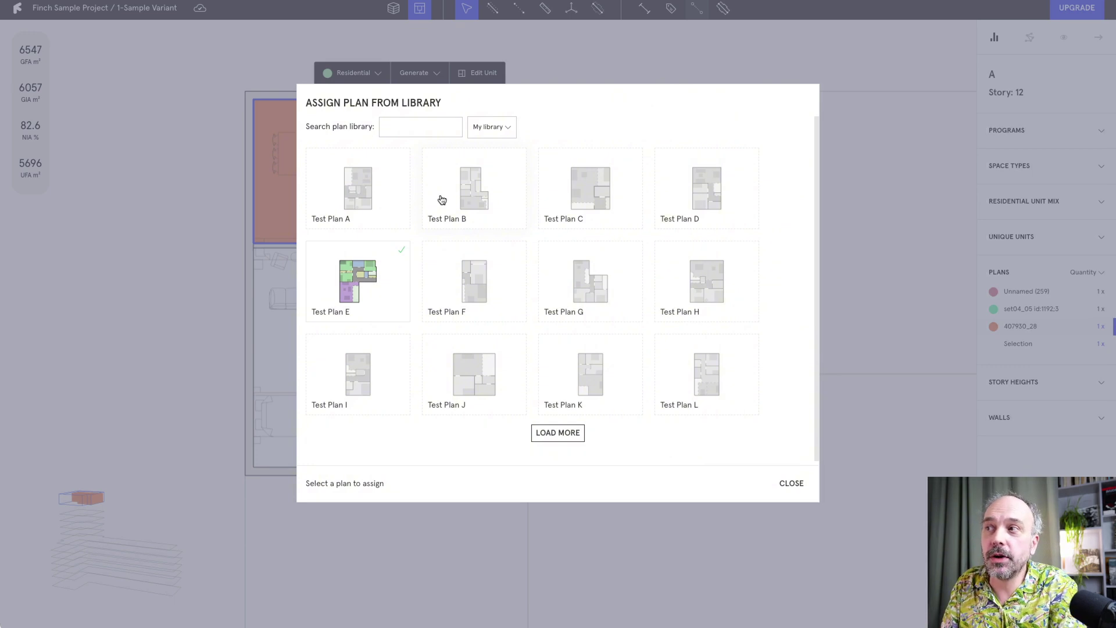
click(107, 219)
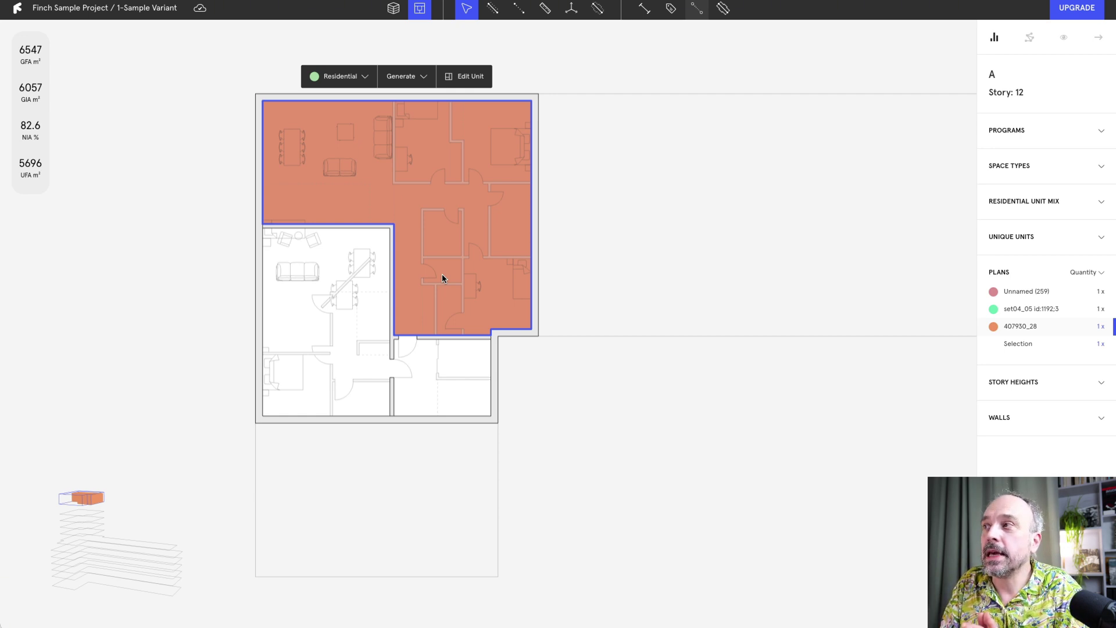
Step: Deselect the residential unit and return from story 12's floor plan to the 3D view of the whole building
click(220, 277)
scroll(348, 208, down, 3)
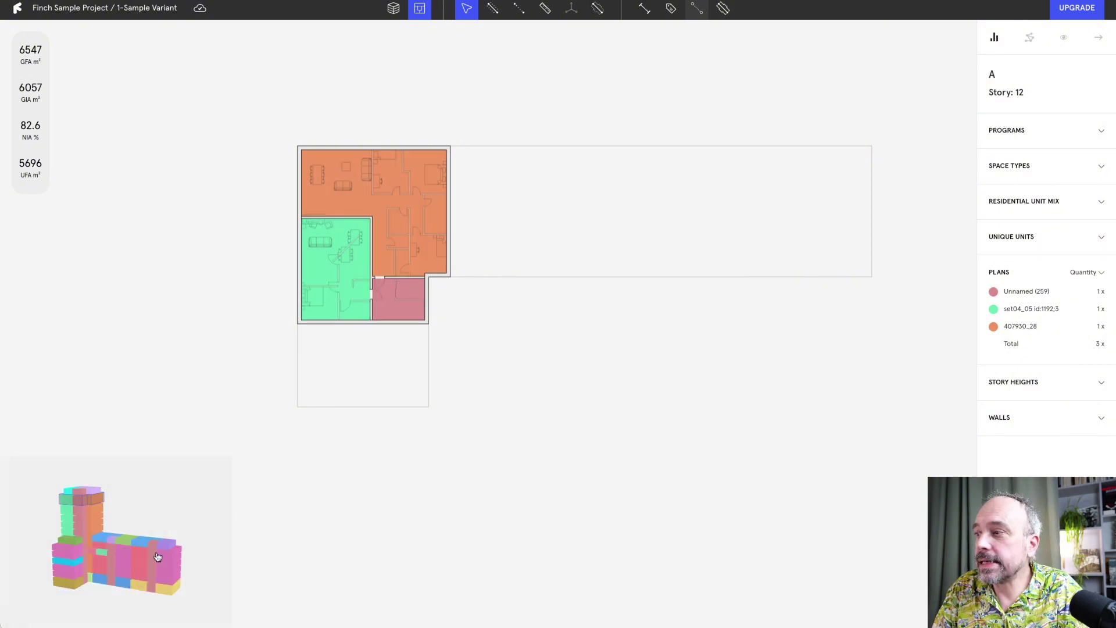
click(393, 8)
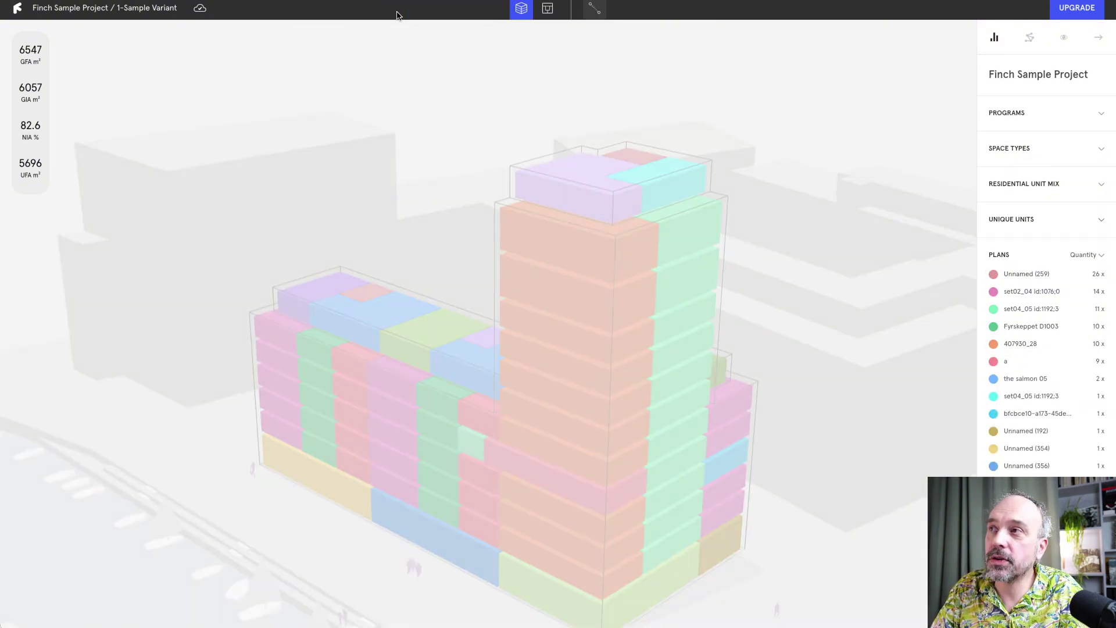
scroll(548, 399, down, 5)
scroll(539, 400, up, 5)
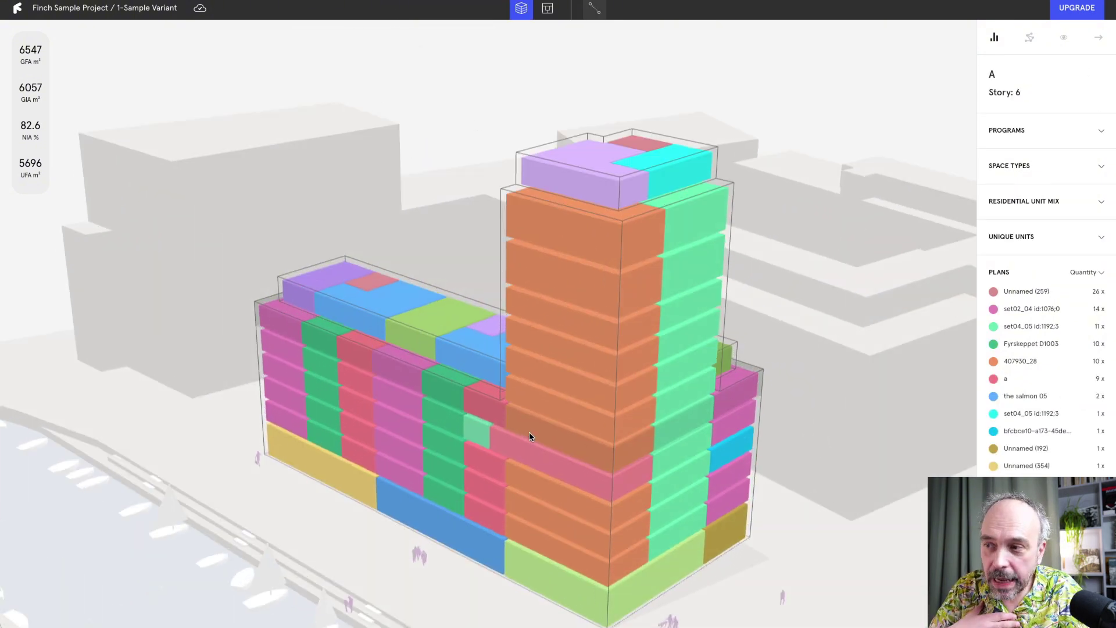